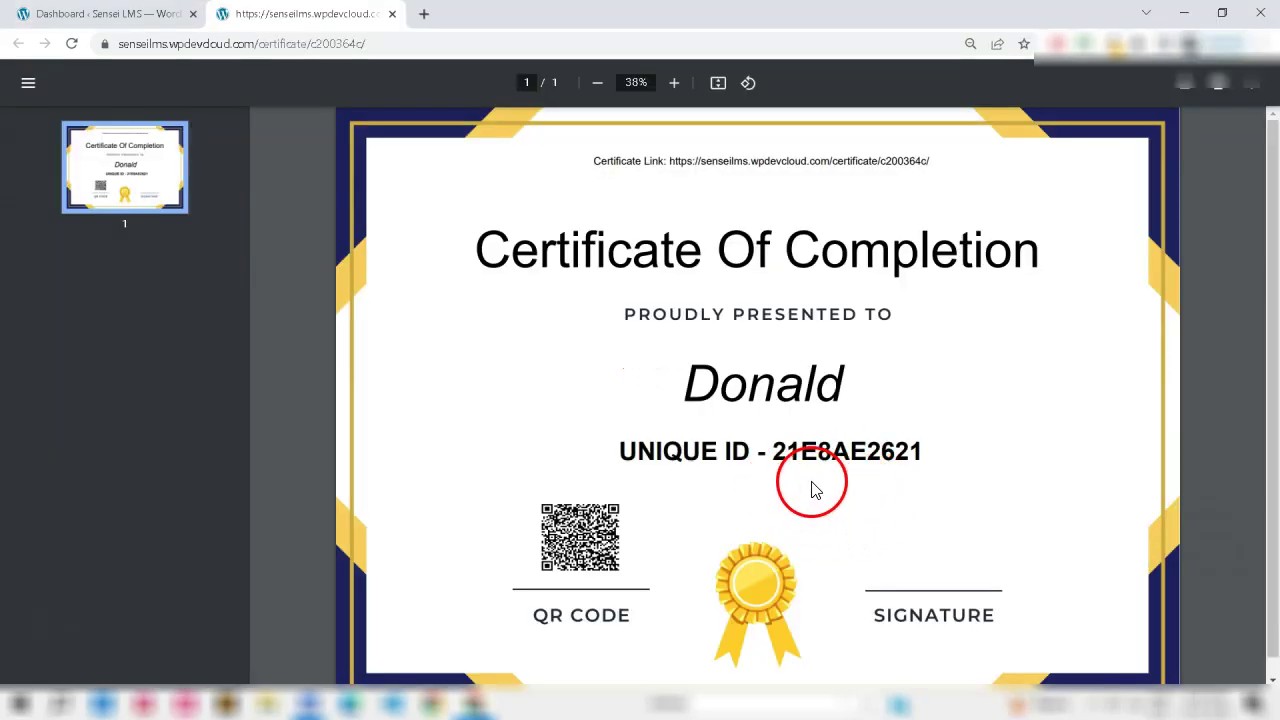
Examine the unique ID printed on the learner's certificate of completion
left_click_drag(776, 451, 820, 449)
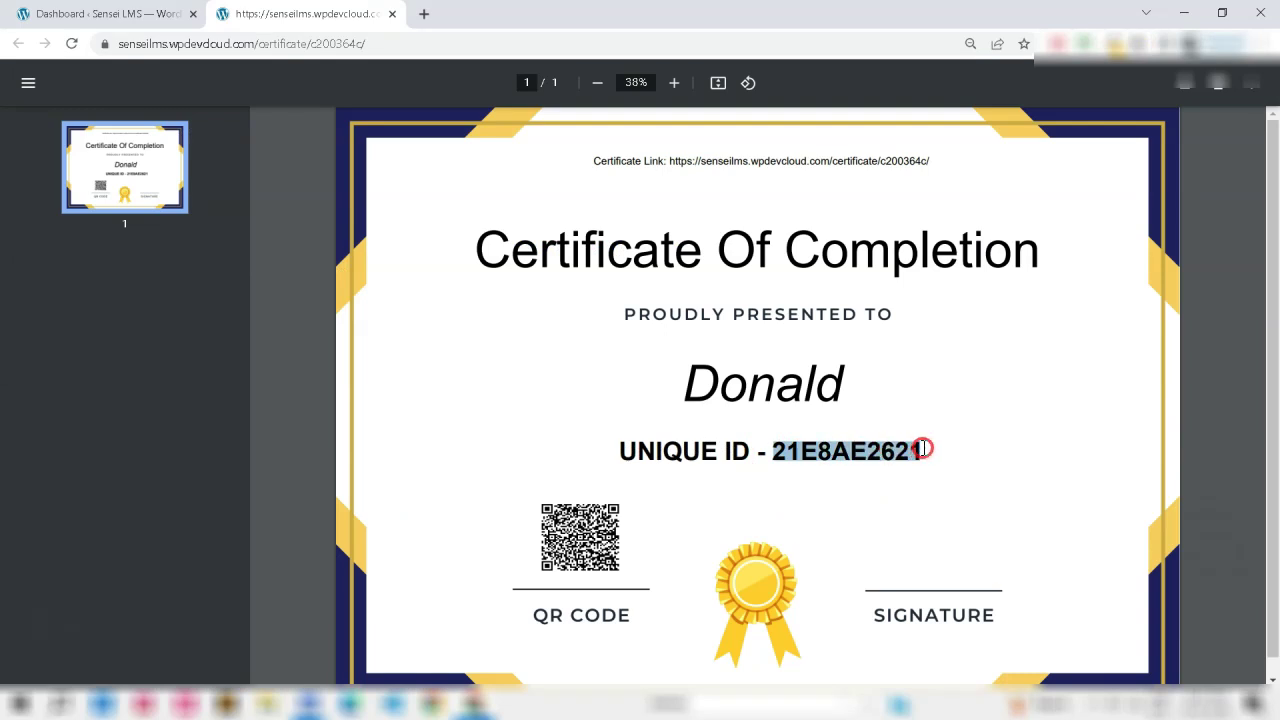
left_click(900, 484)
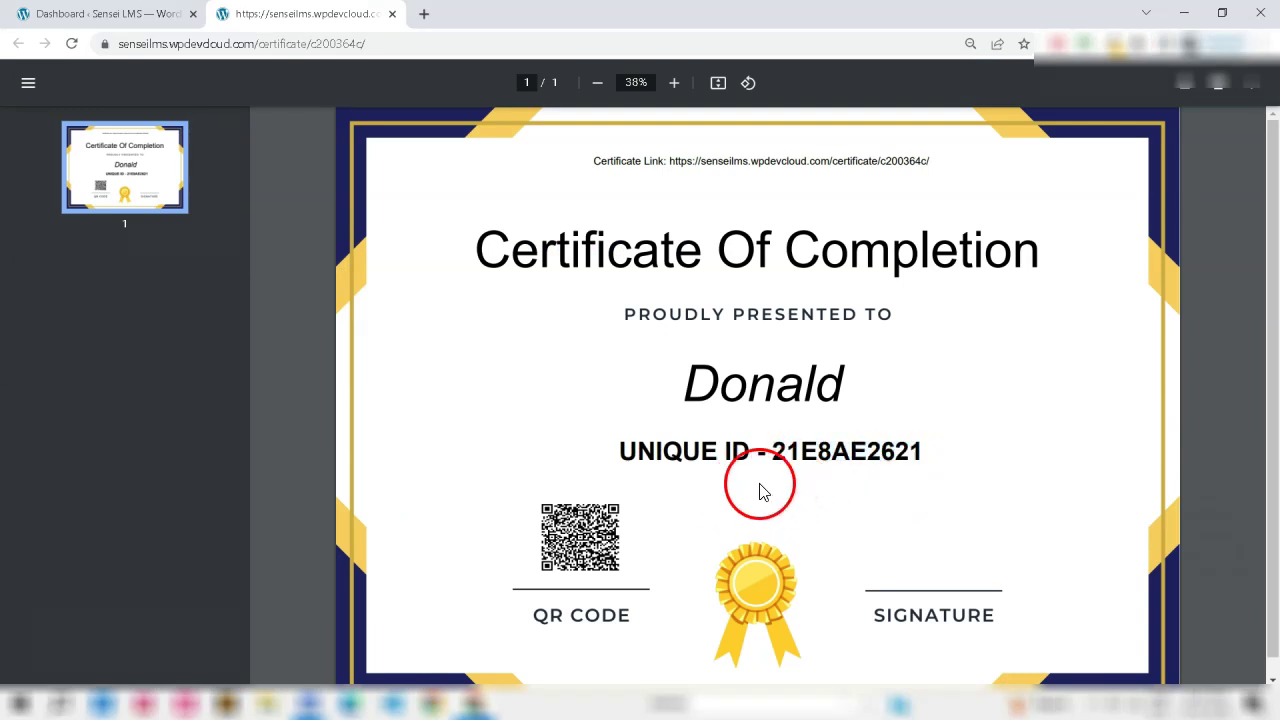
left_click_drag(622, 451, 932, 451)
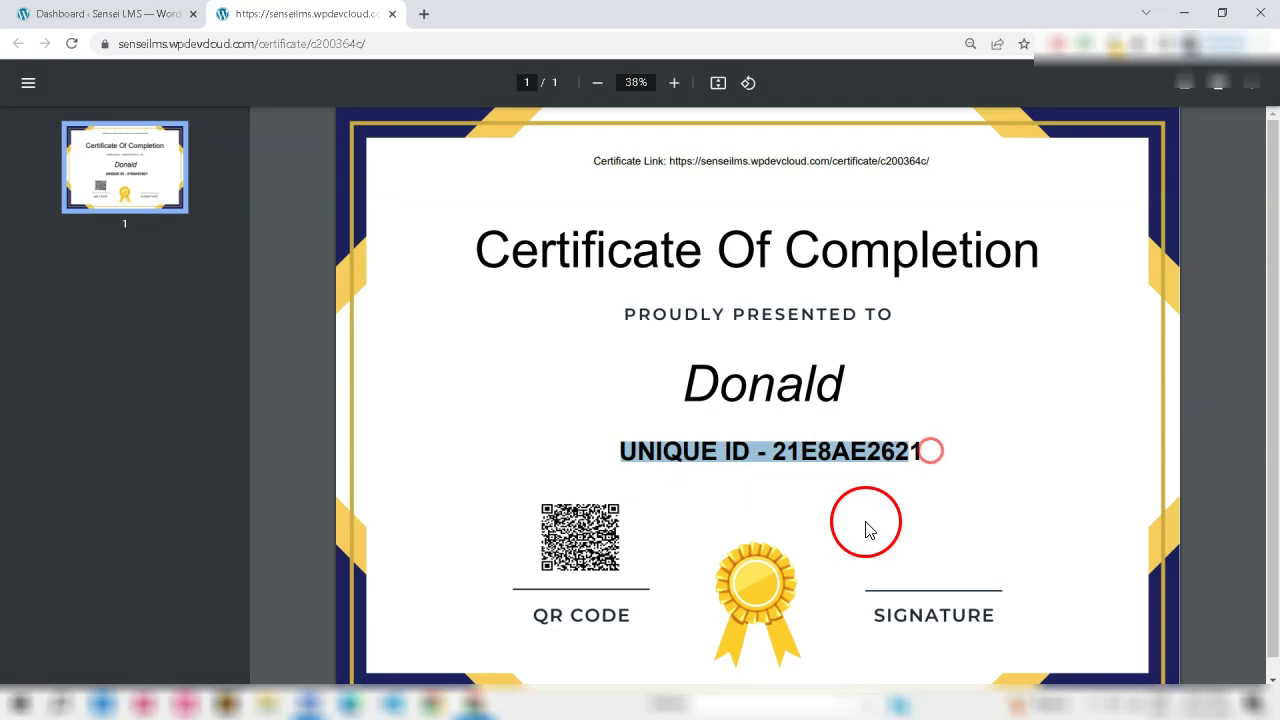
left_click(866, 530)
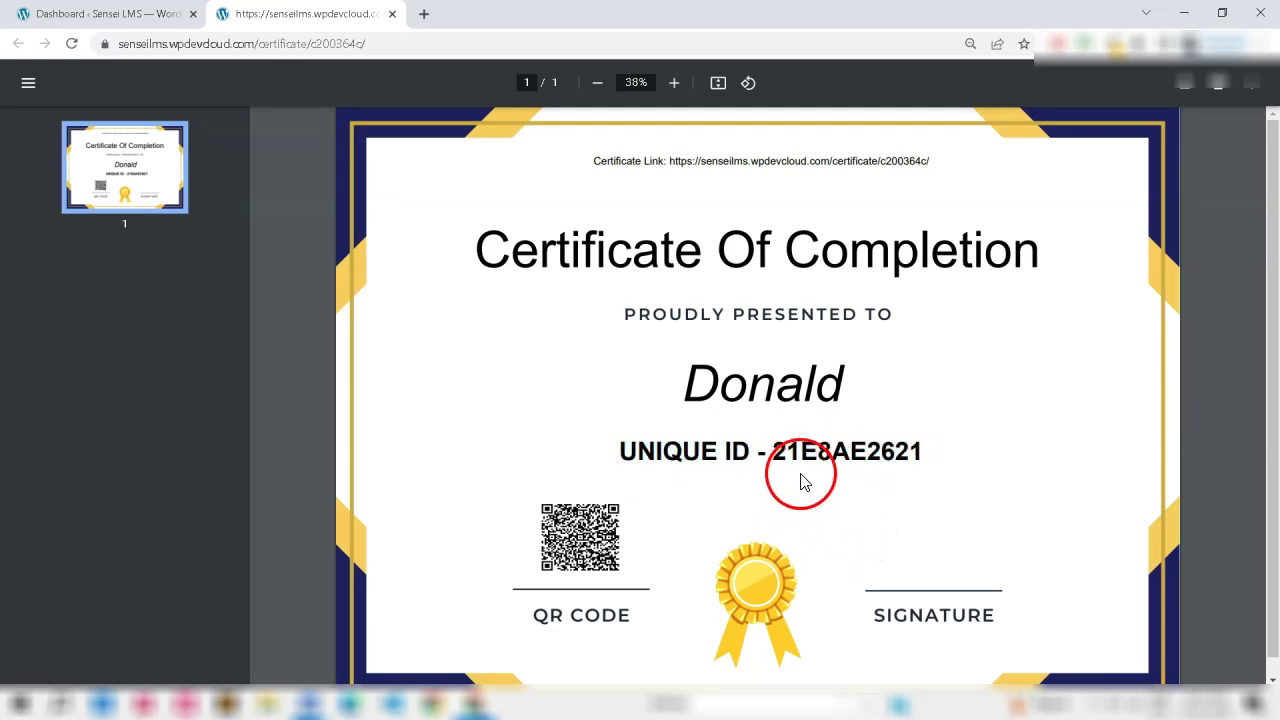
left_click_drag(773, 451, 932, 454)
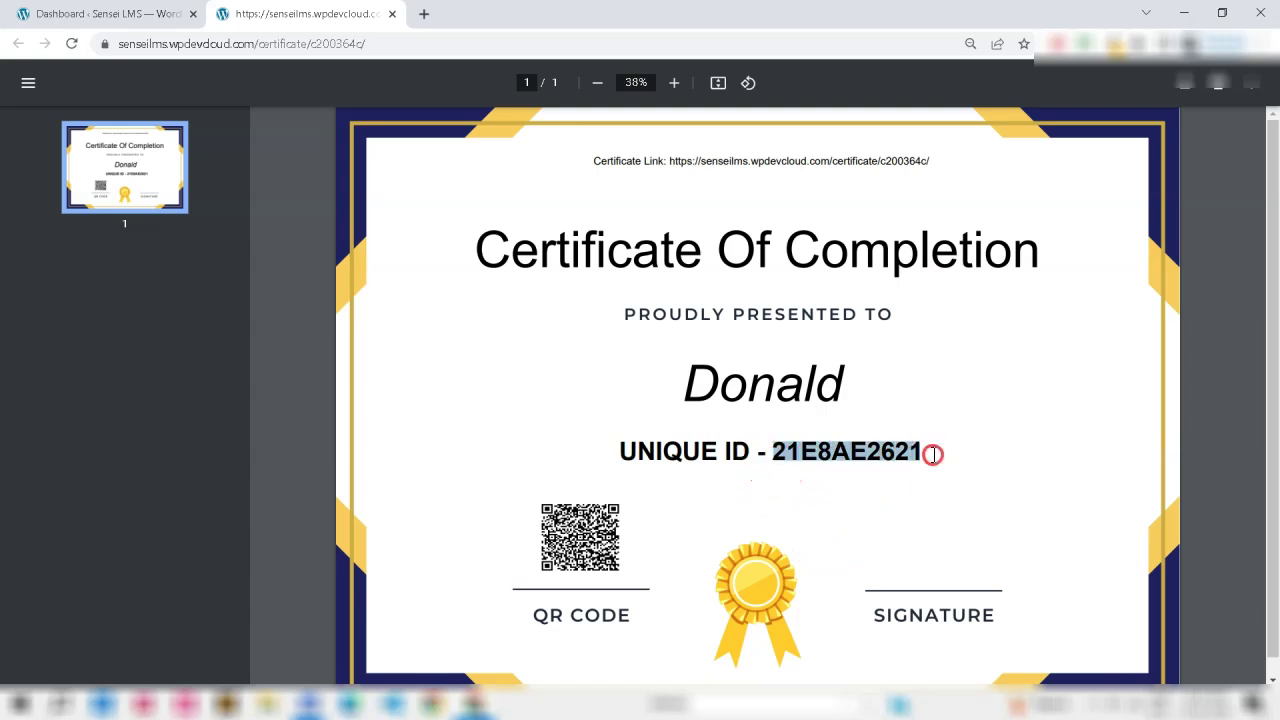
left_click(911, 502)
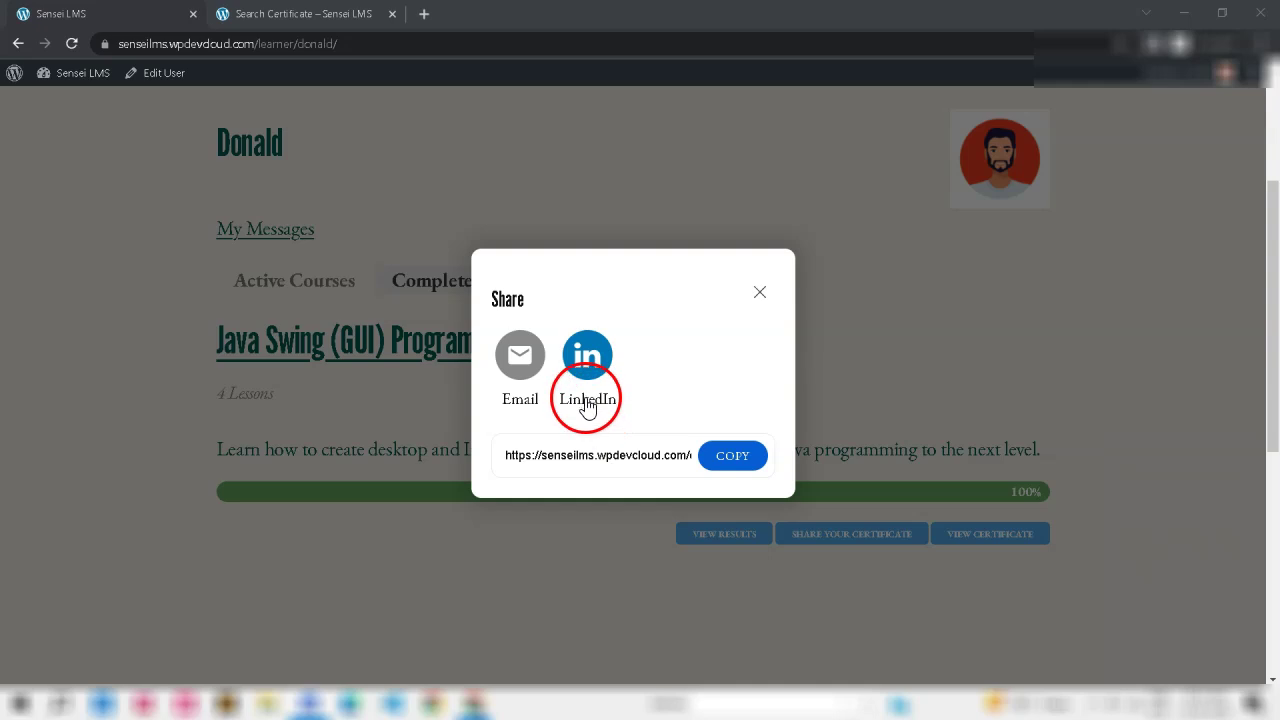
Examine the Search Certificate page, including its search field, the learner's course details and the certificate link
left_click(312, 20)
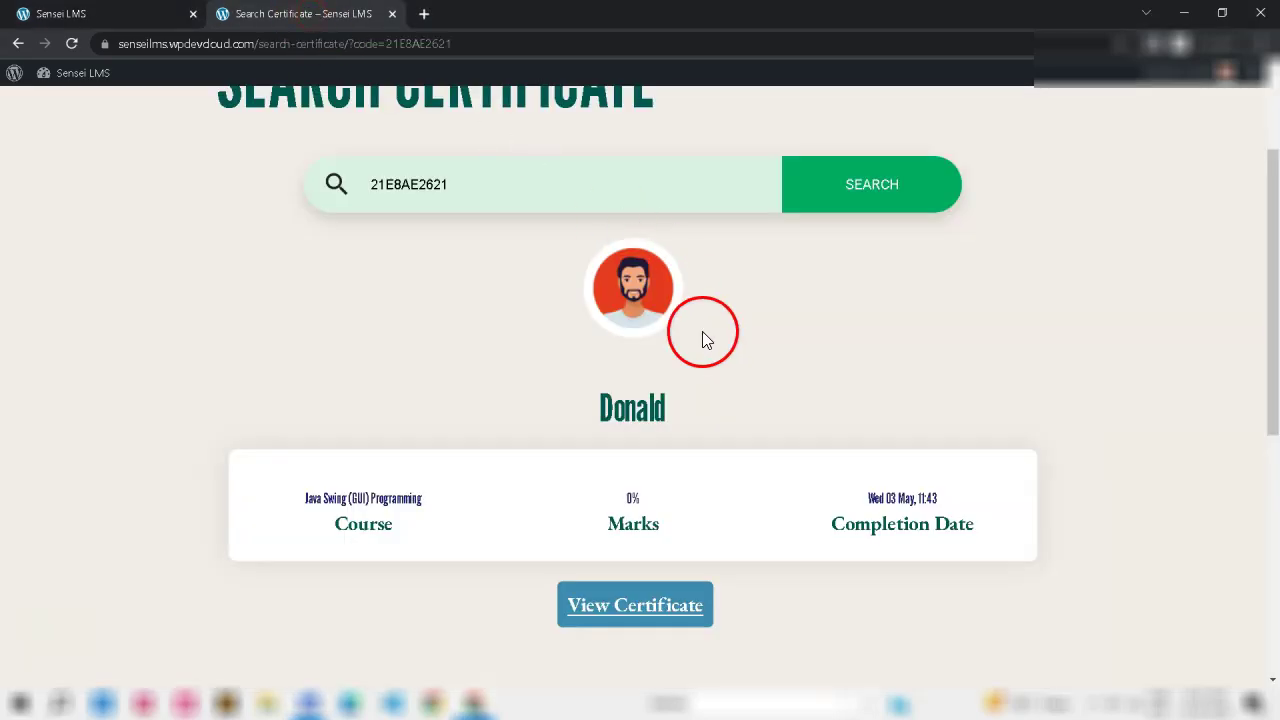
scroll(626, 388, "up", 1)
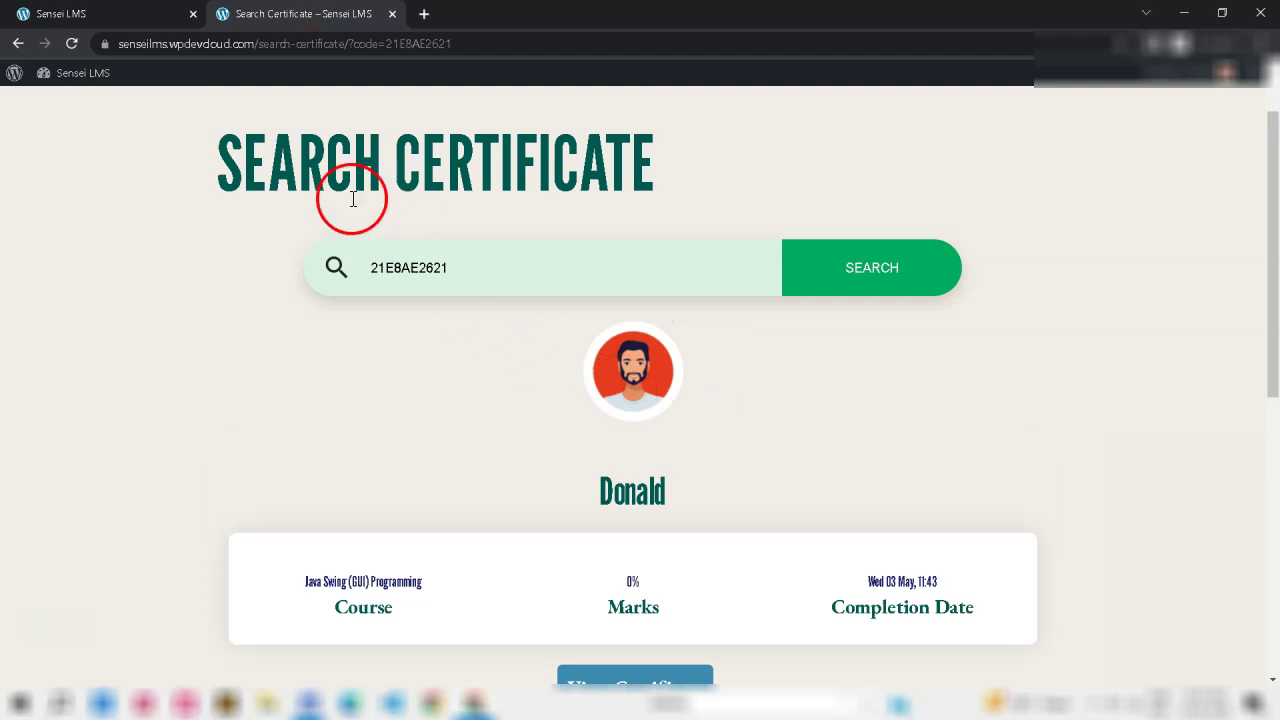
left_click_drag(216, 176, 646, 166)
left_click(783, 372)
scroll(781, 375, "down", 2)
left_click(468, 101)
scroll(630, 205, "up", 1)
left_click(709, 262)
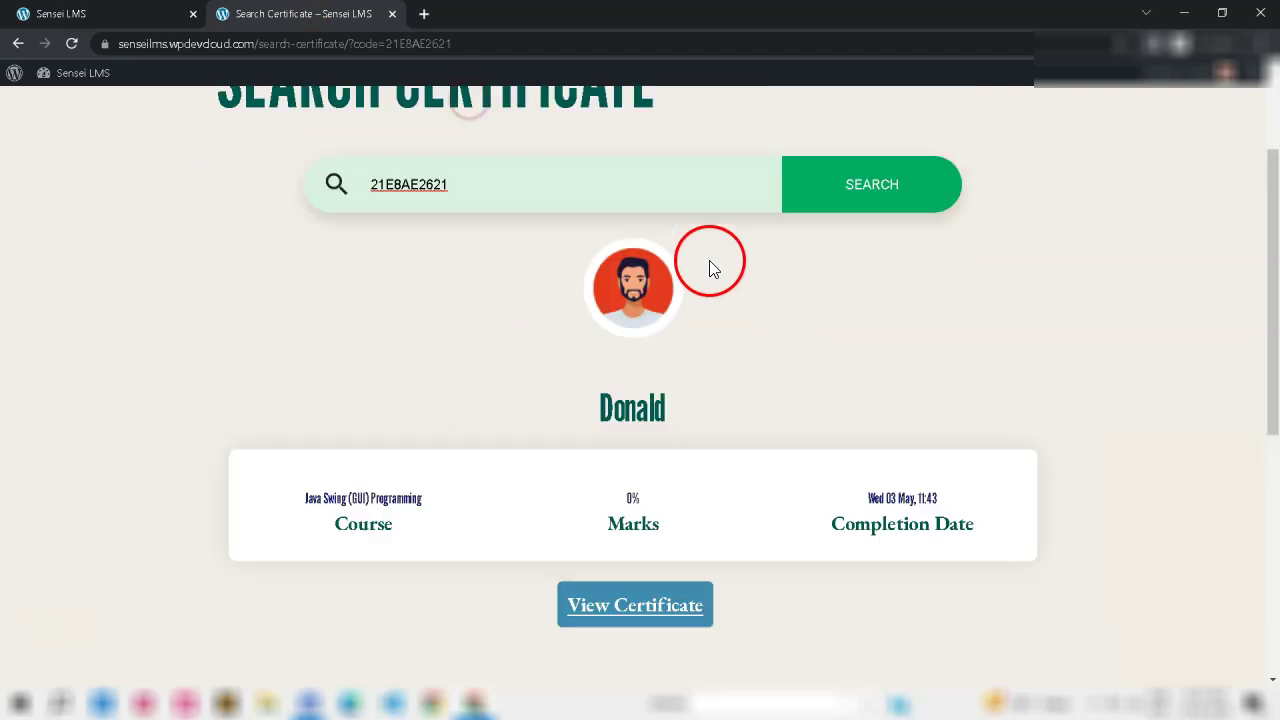
scroll(825, 590, "down", 1)
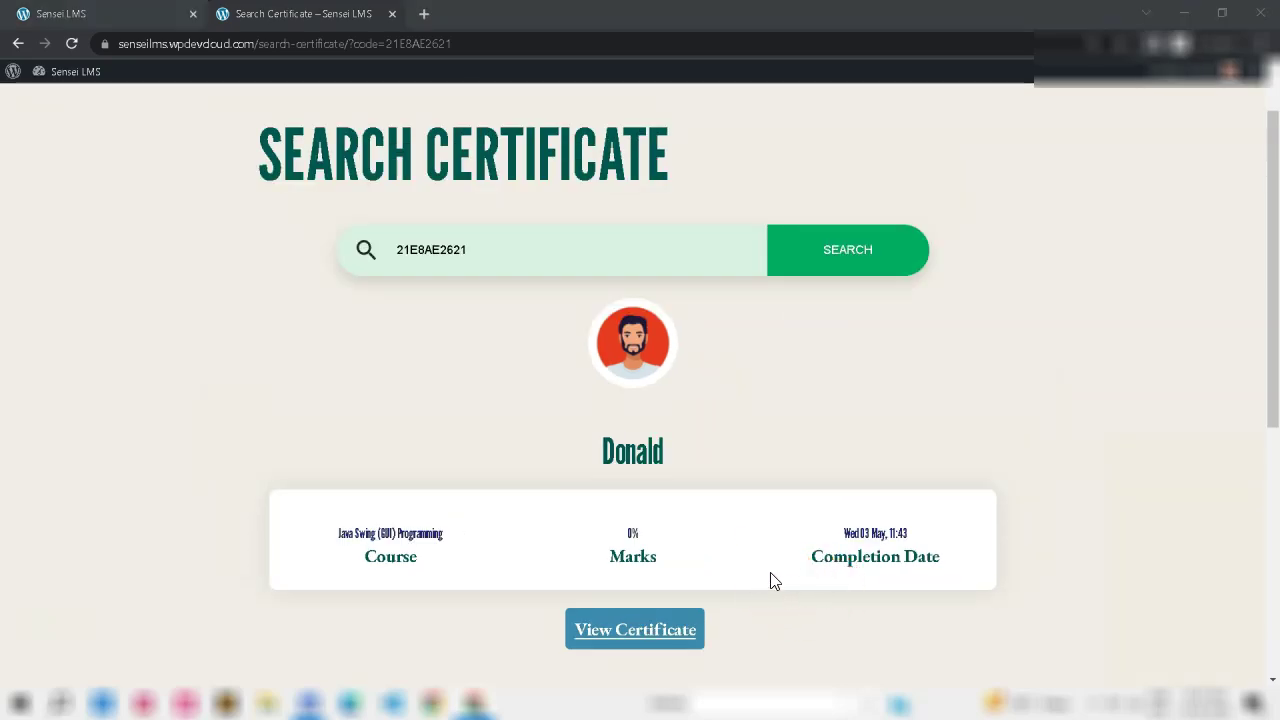
left_click_drag(750, 590, 772, 523)
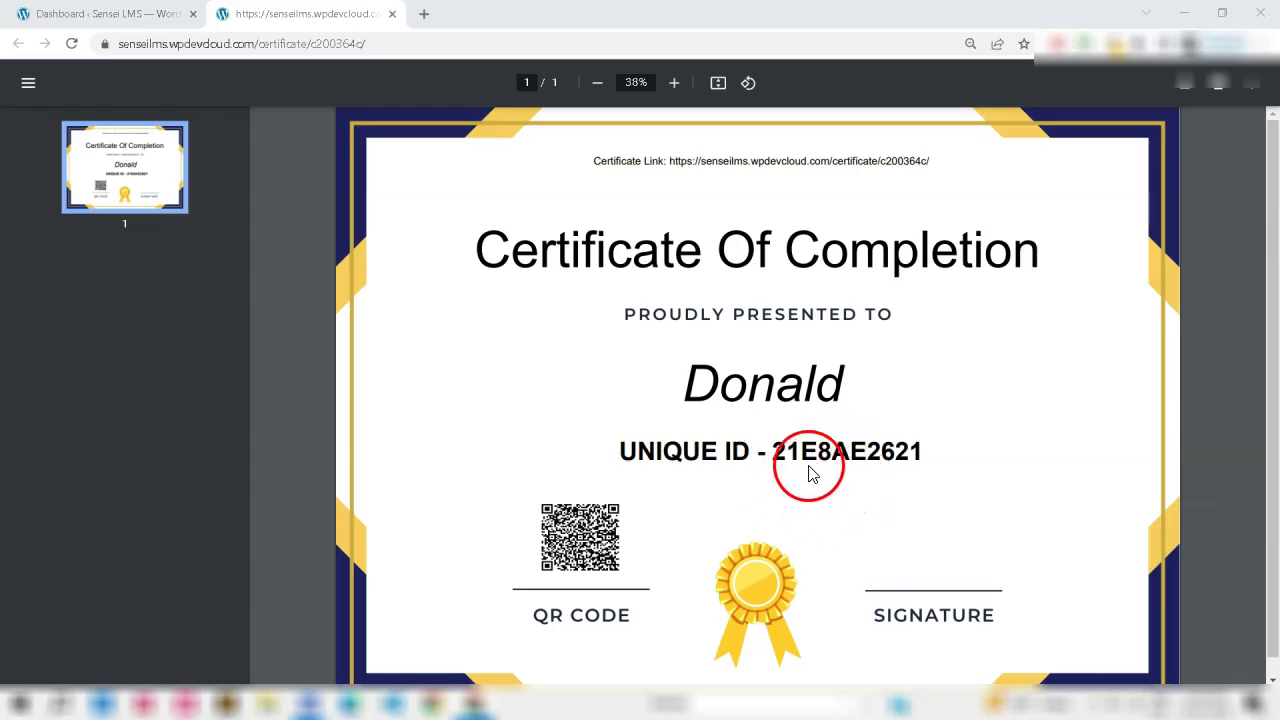
Read the unique ID on the certificate and search for that ID on the Search Certificate page
scroll(780, 445, "down", 1)
left_click_drag(776, 437, 923, 434)
left_click(903, 471)
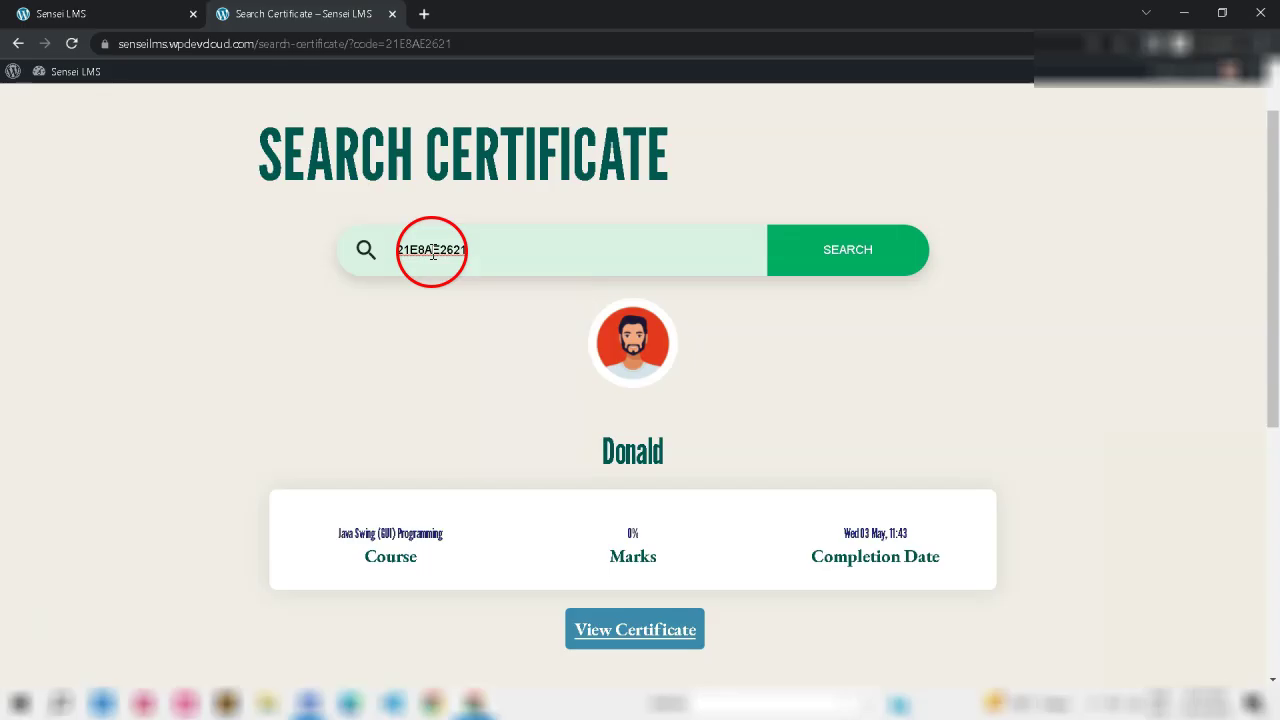
left_click(858, 267)
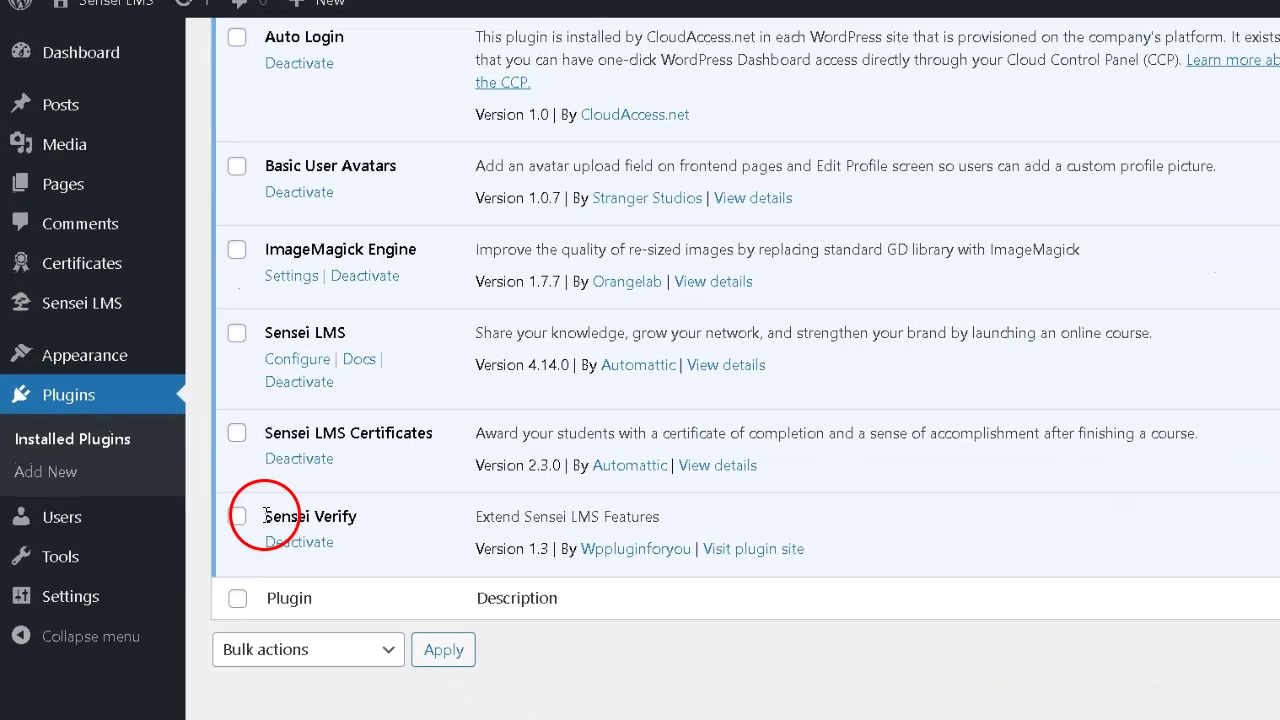
Check the Sensei Verify, Sensei LMS and Sensei LMS Certificates entries in the list of installed plugins
left_click_drag(264, 516, 328, 516)
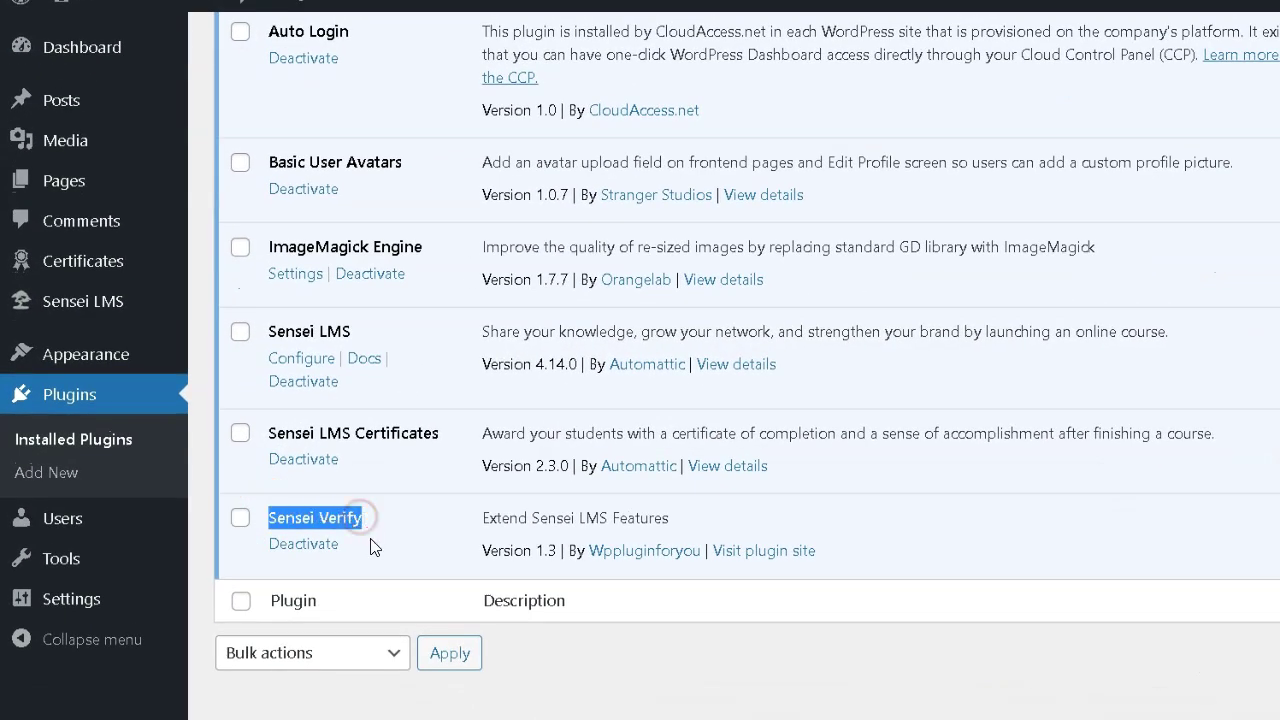
left_click(372, 546)
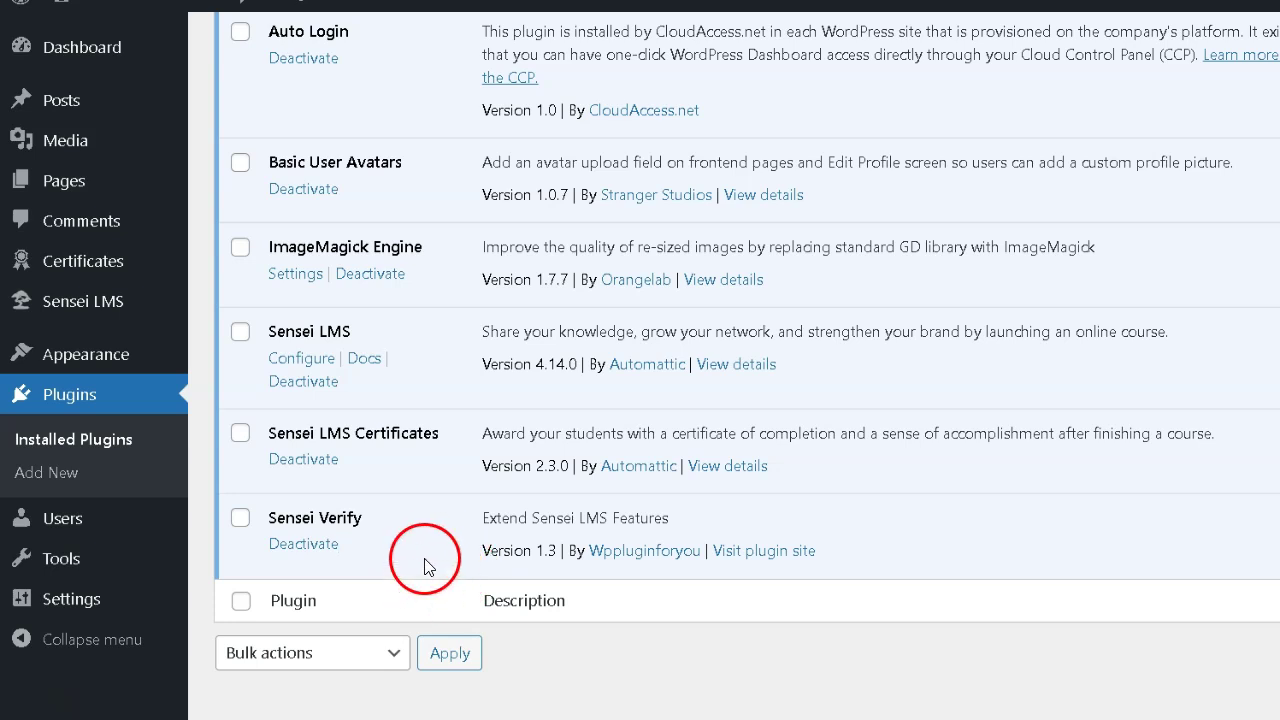
scroll(266, 437, "up", 1)
left_click_drag(266, 435, 295, 424)
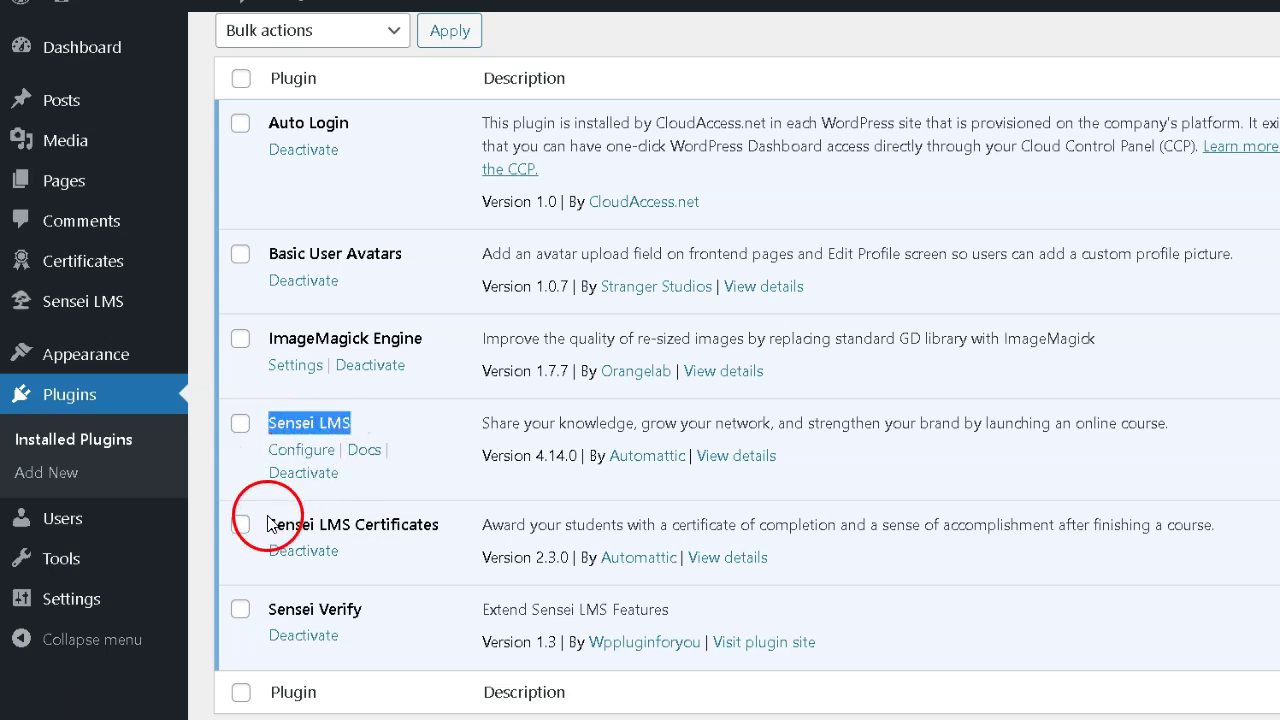
left_click_drag(270, 524, 395, 527)
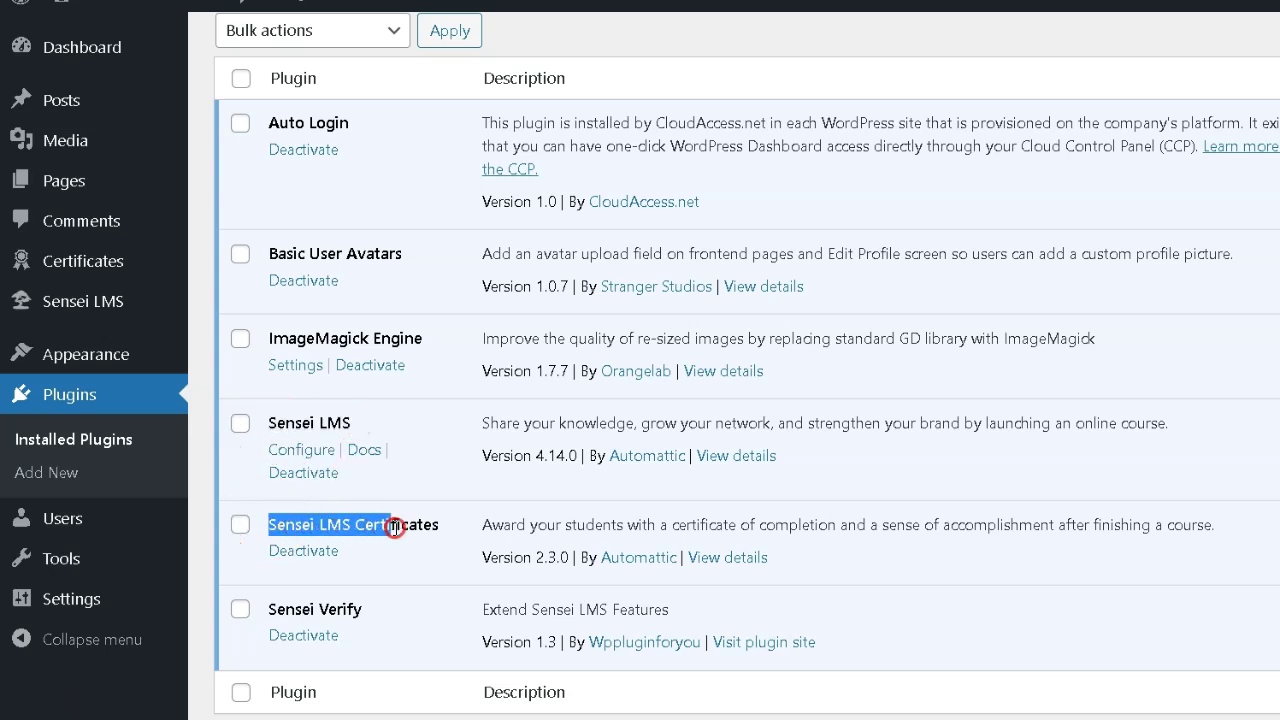
left_click(445, 553)
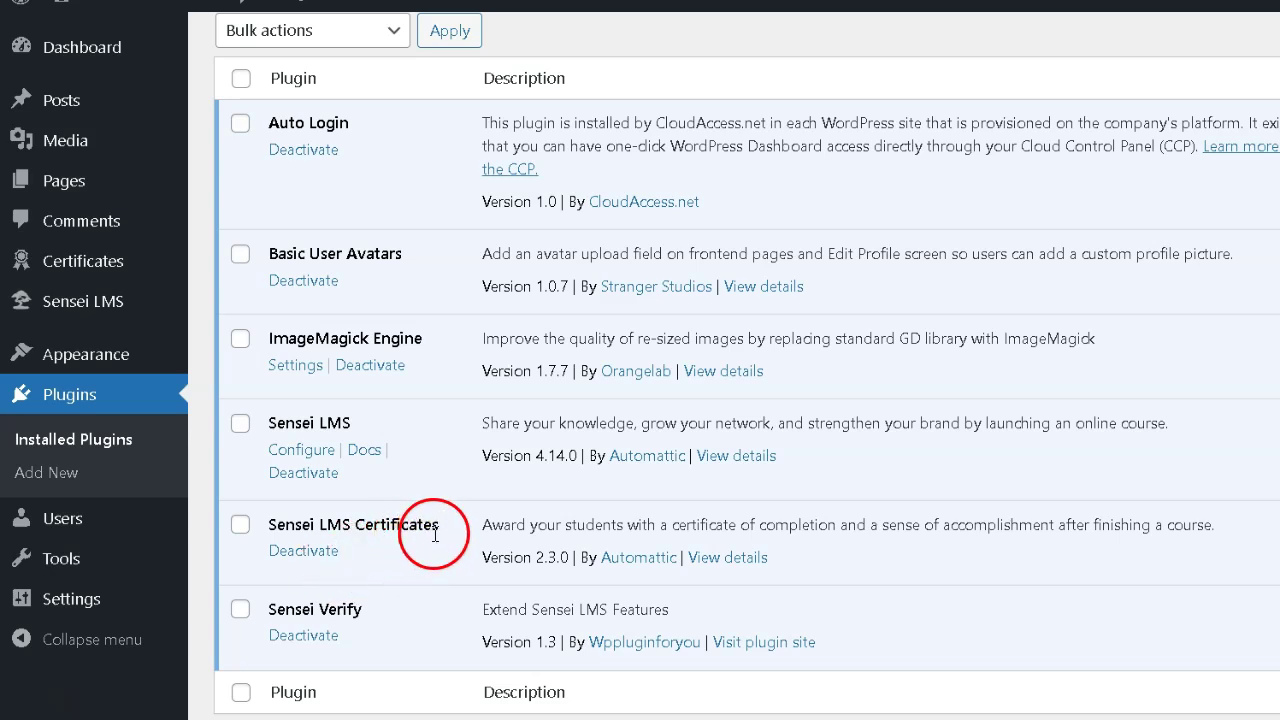
left_click_drag(437, 528, 306, 528)
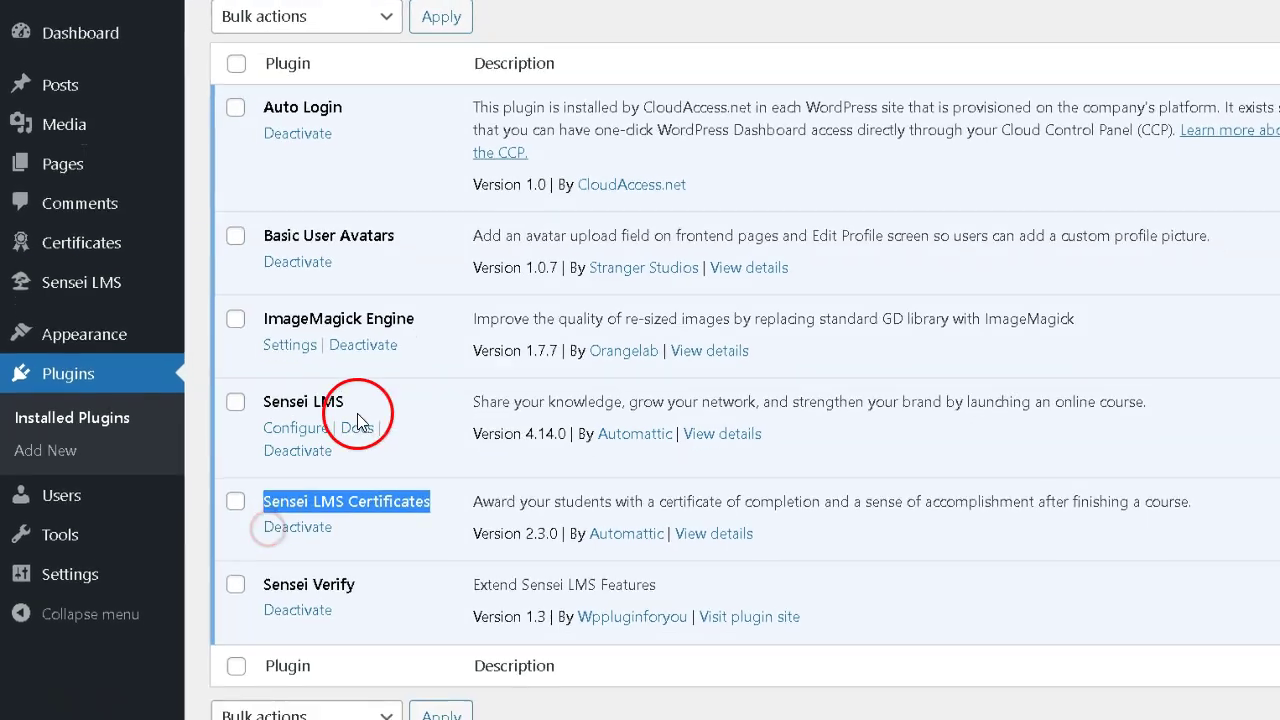
Open the Sensei Verify settings and examine the Share Title, Share Message and Share Media options
mouse_move(30, 316)
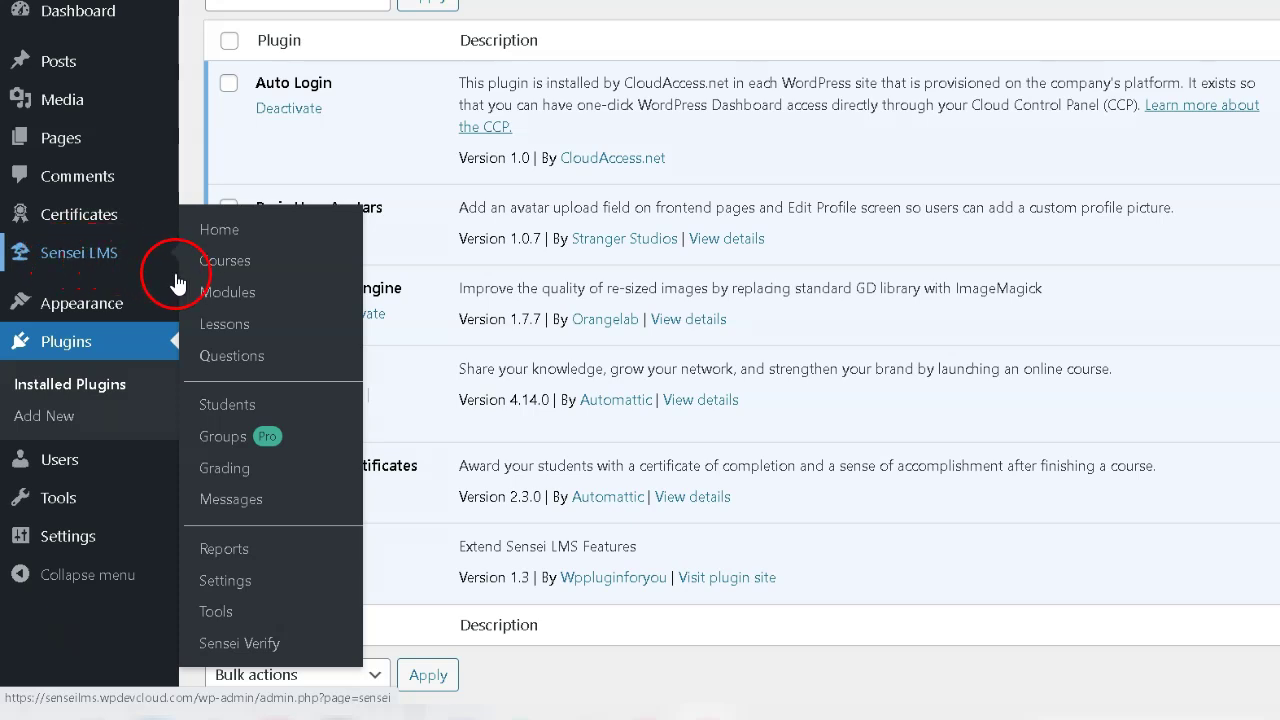
left_click(243, 641)
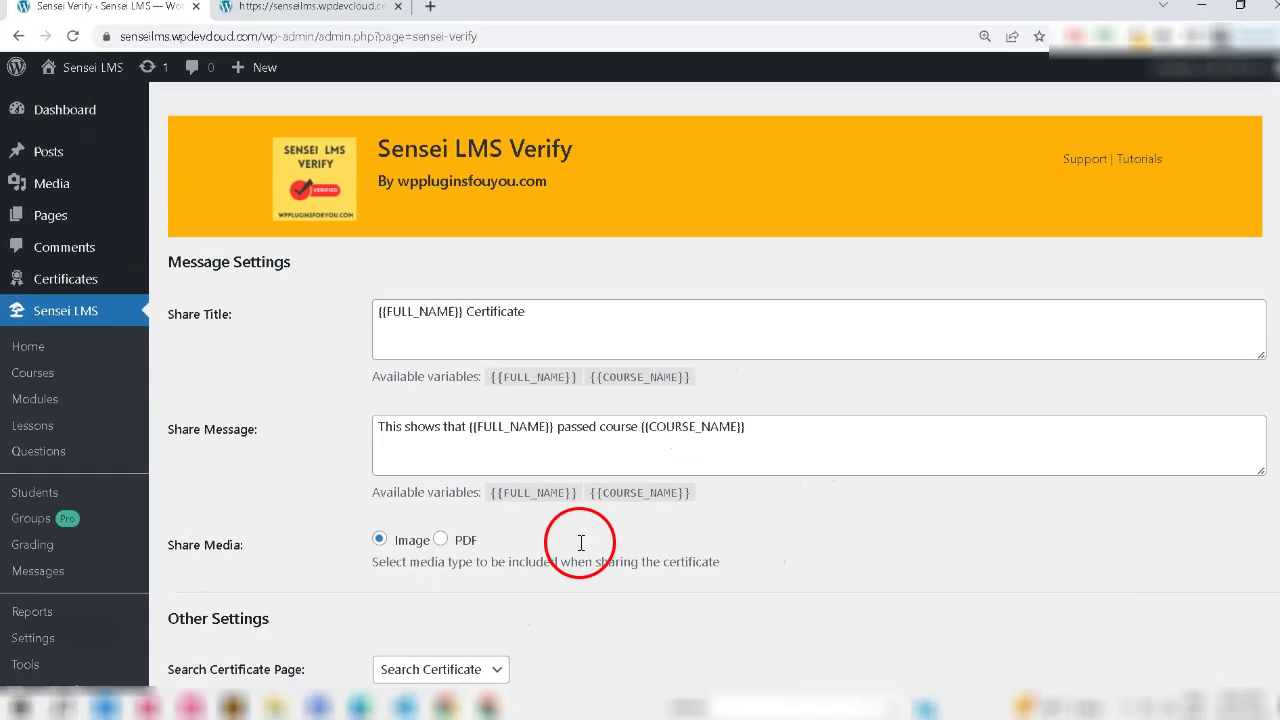
left_click_drag(373, 428, 706, 432)
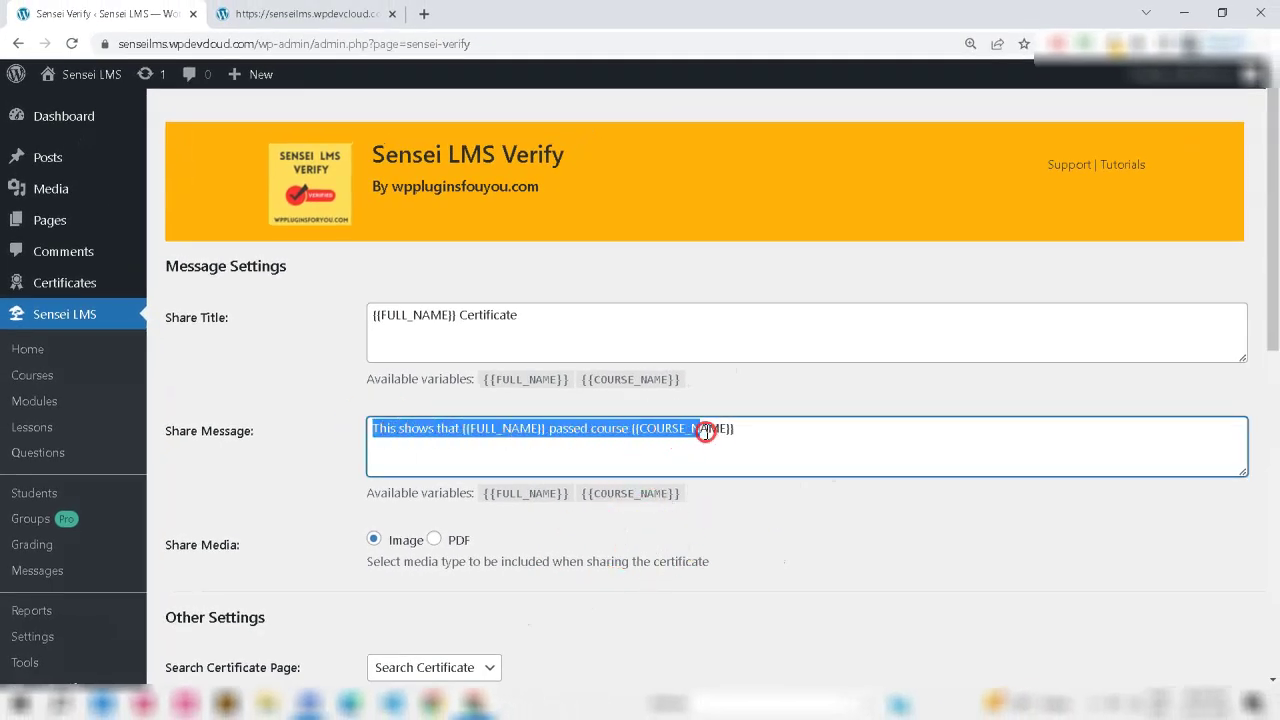
left_click(490, 430)
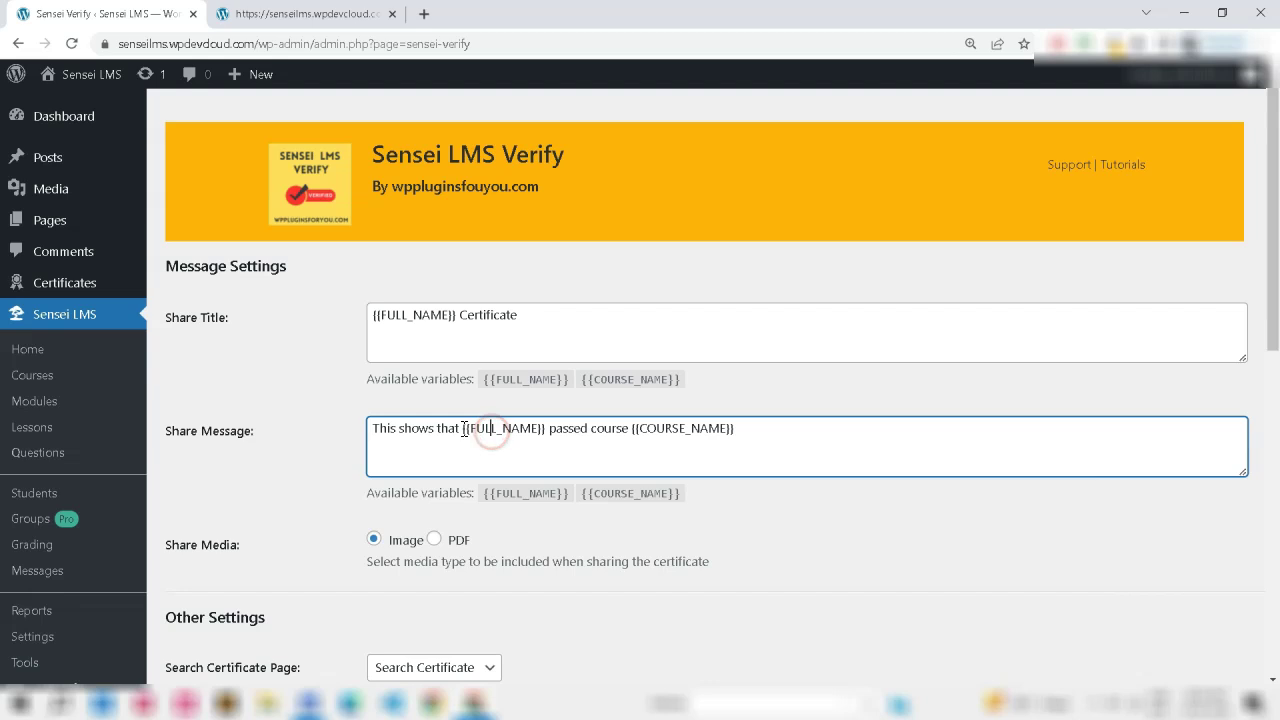
left_click_drag(630, 430, 722, 428)
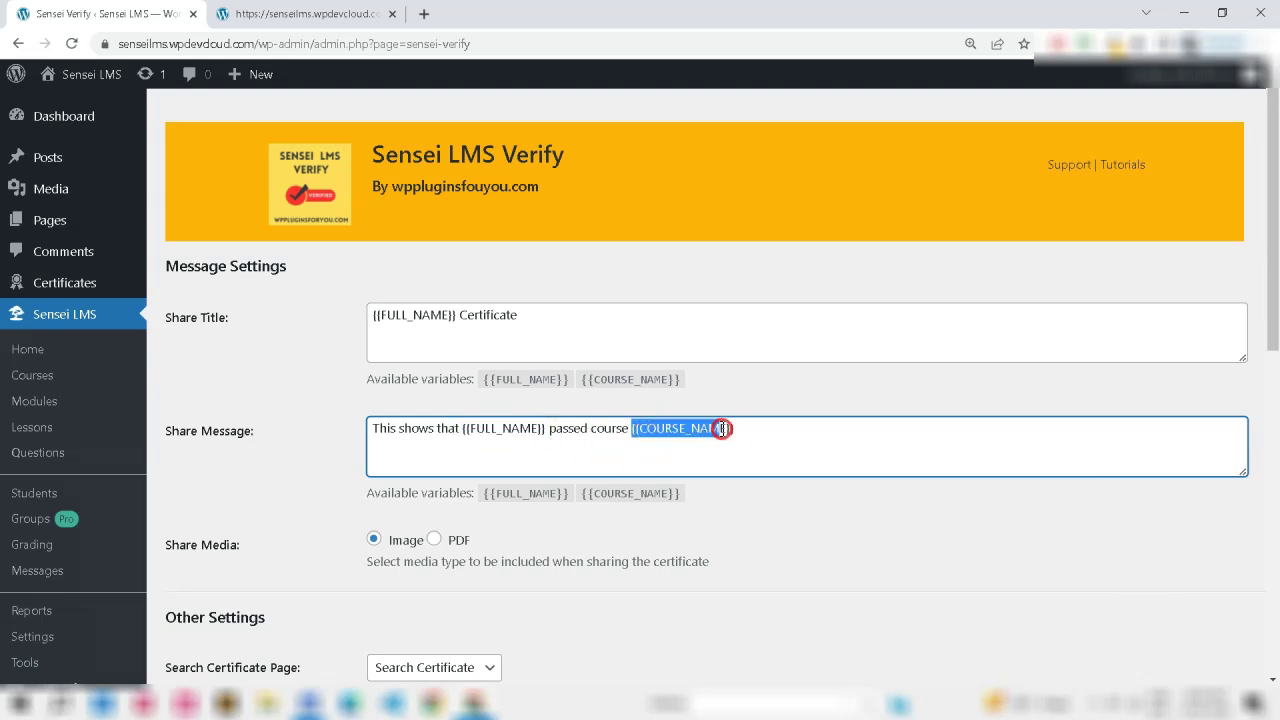
left_click_drag(370, 316, 532, 322)
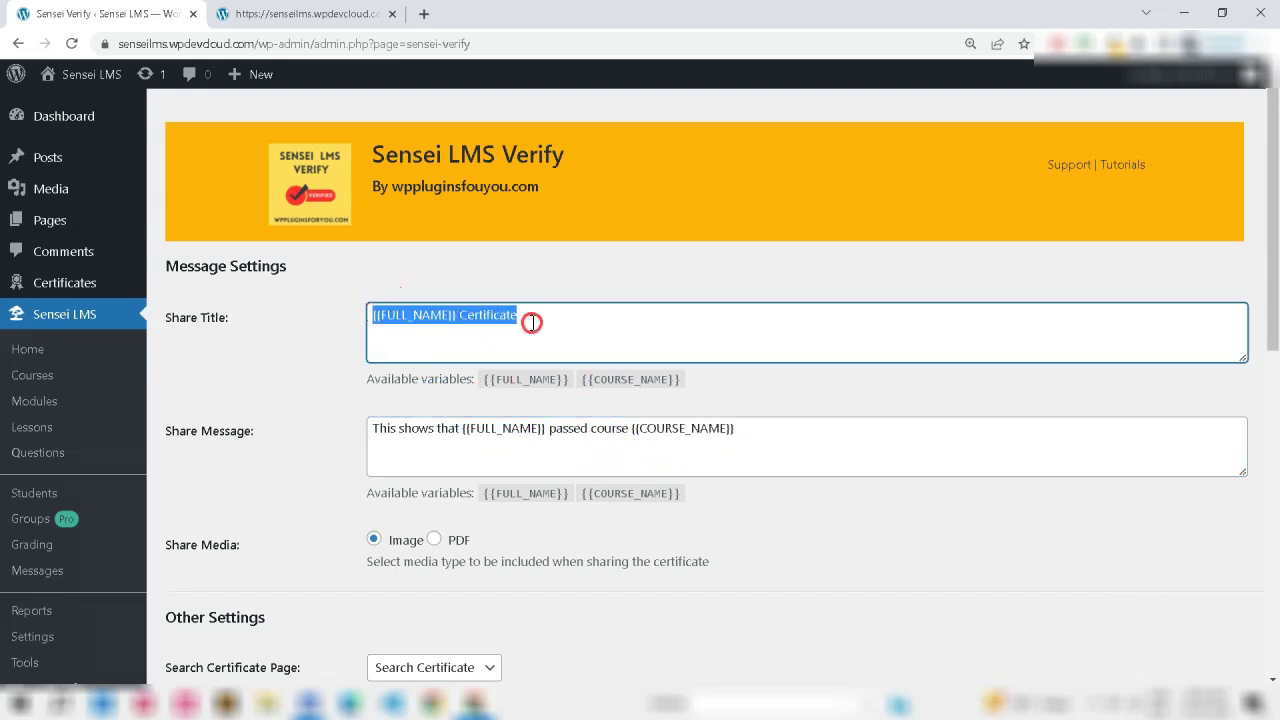
left_click(536, 336)
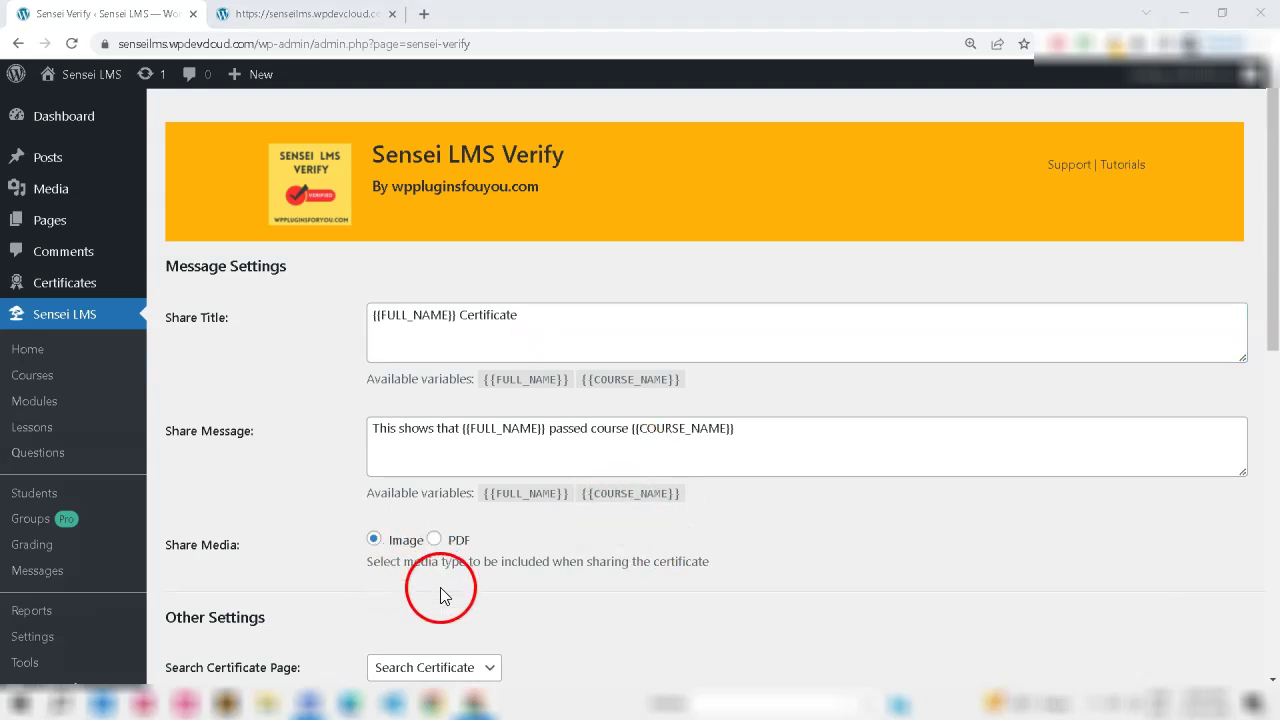
left_click(436, 541)
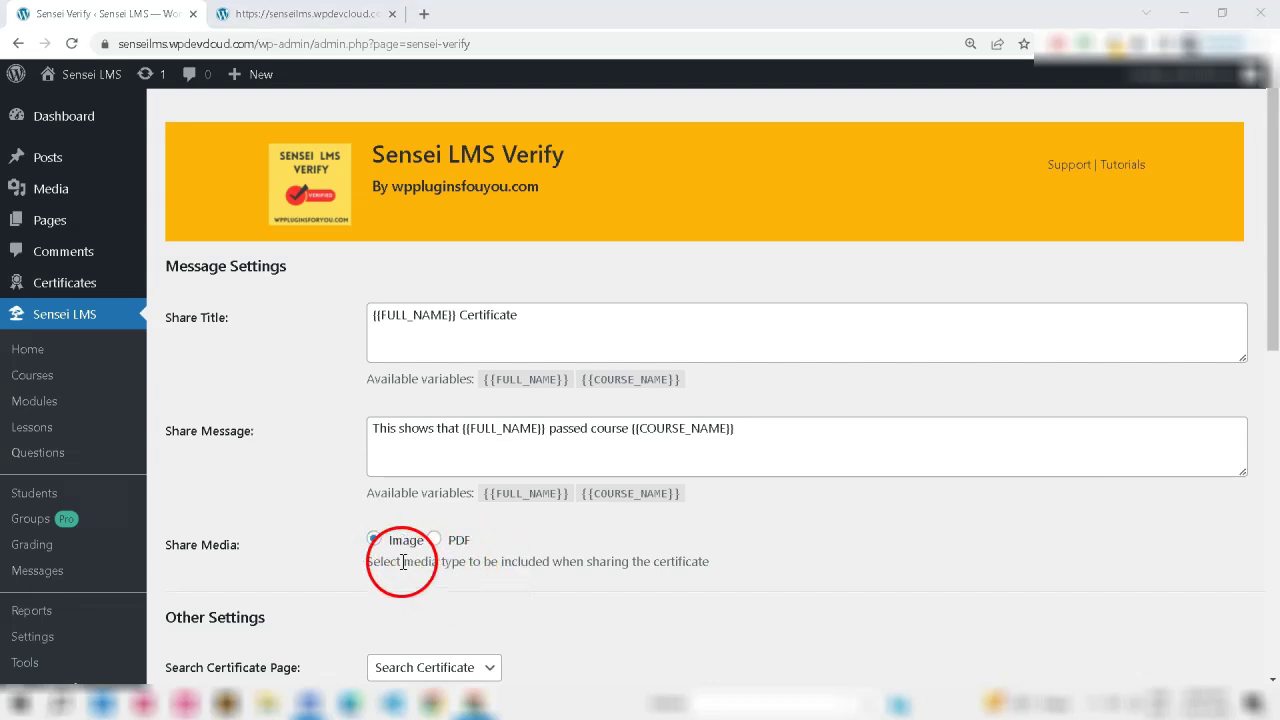
left_click(434, 540)
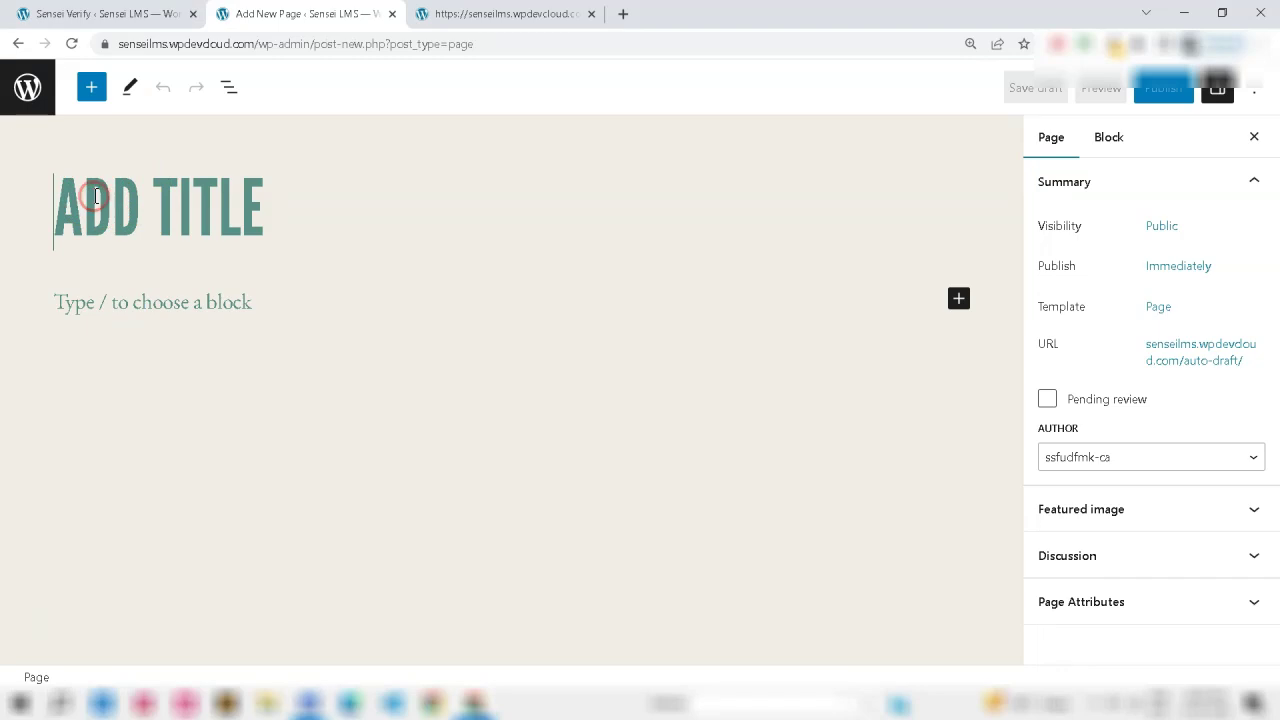
Title the new page "Search our Student" and add a Shortcode block containing [sv-lms=search]
type("SEAR")
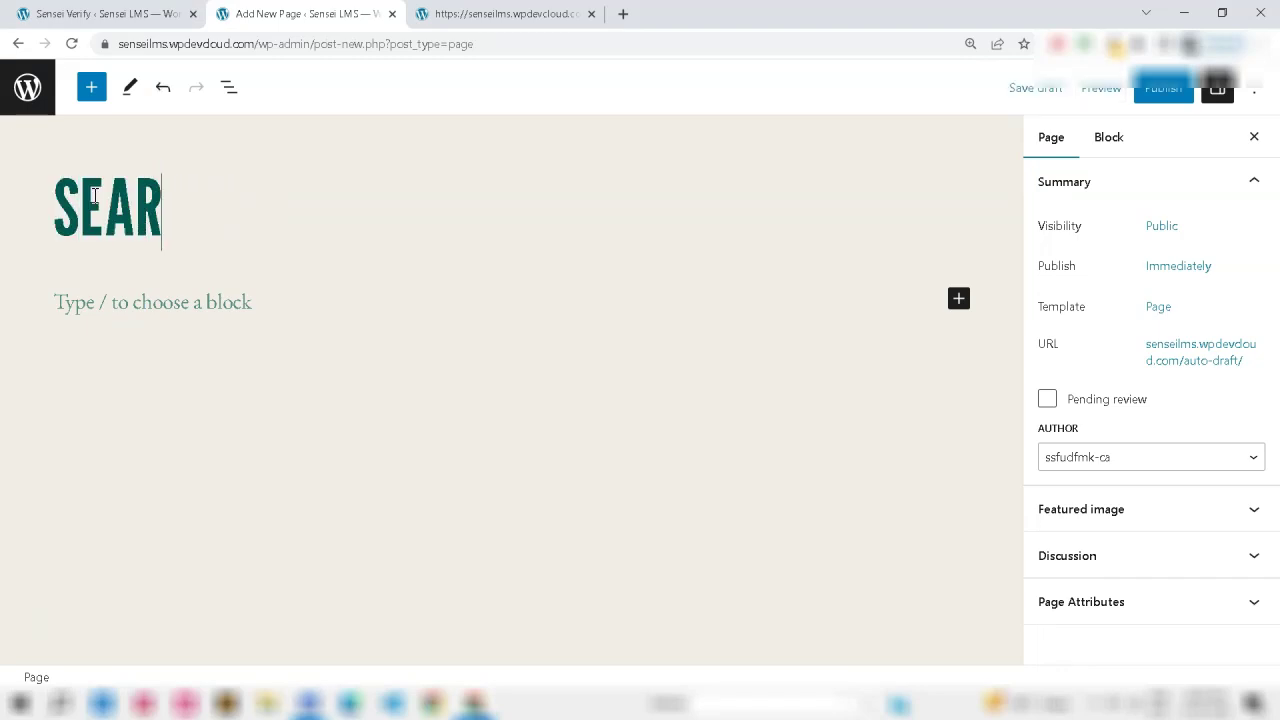
type("CH")
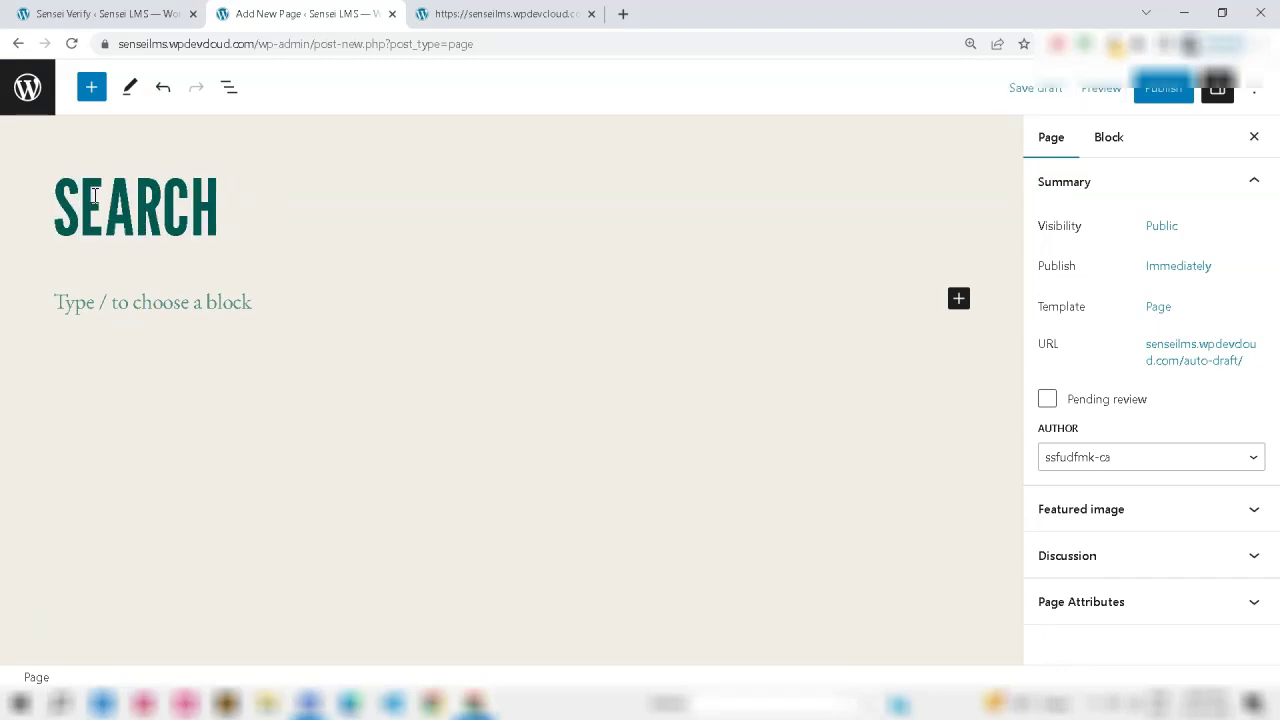
left_click(132, 298)
type("[sv-lms=search]")
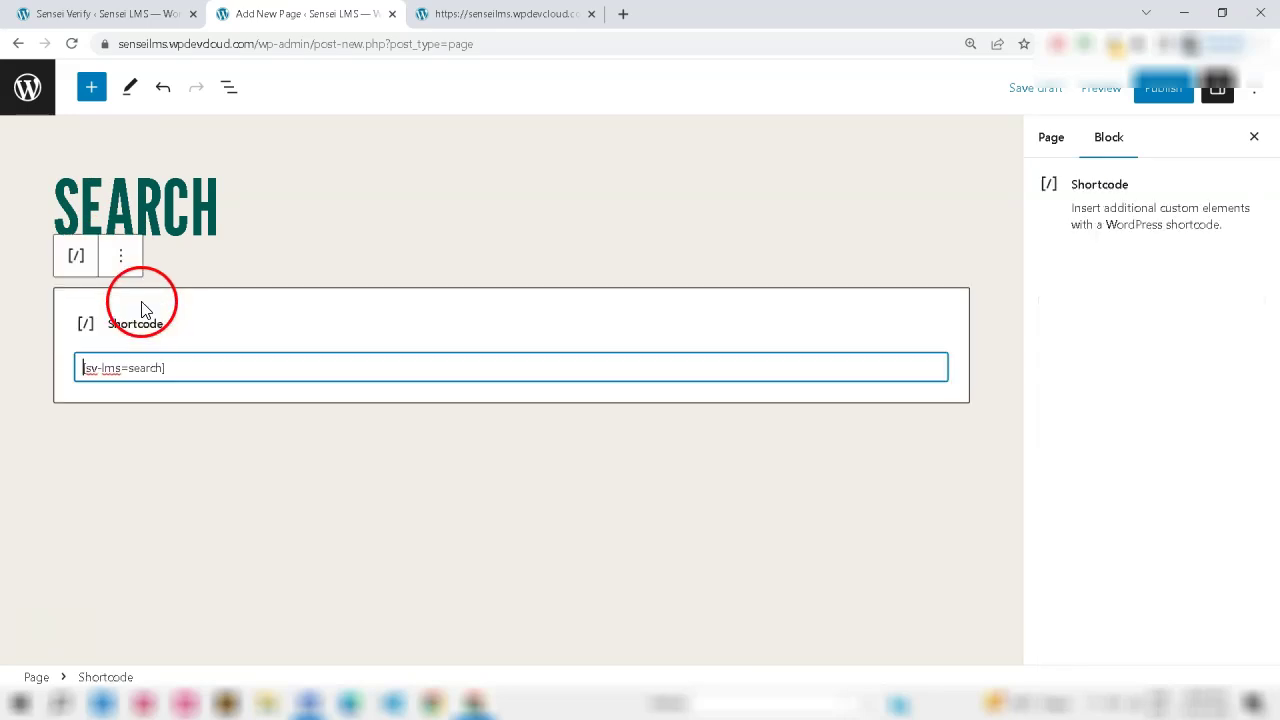
left_click(185, 370)
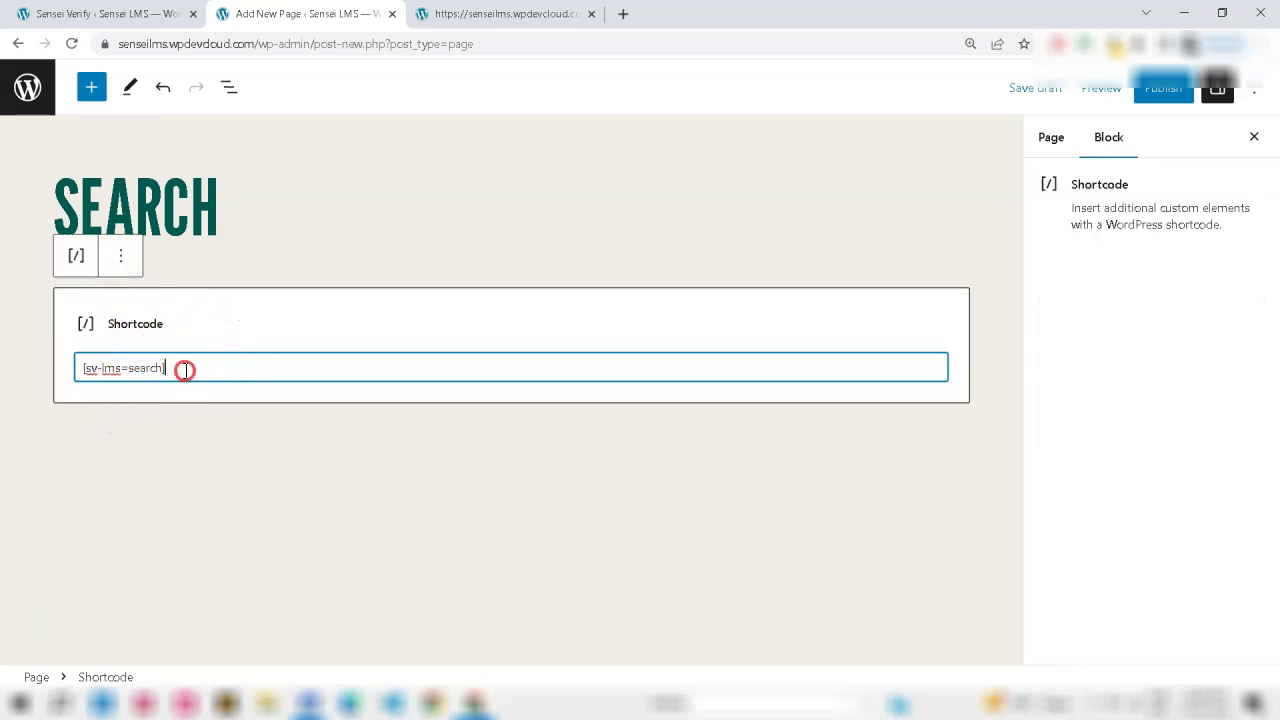
left_click(236, 216)
type("Ou")
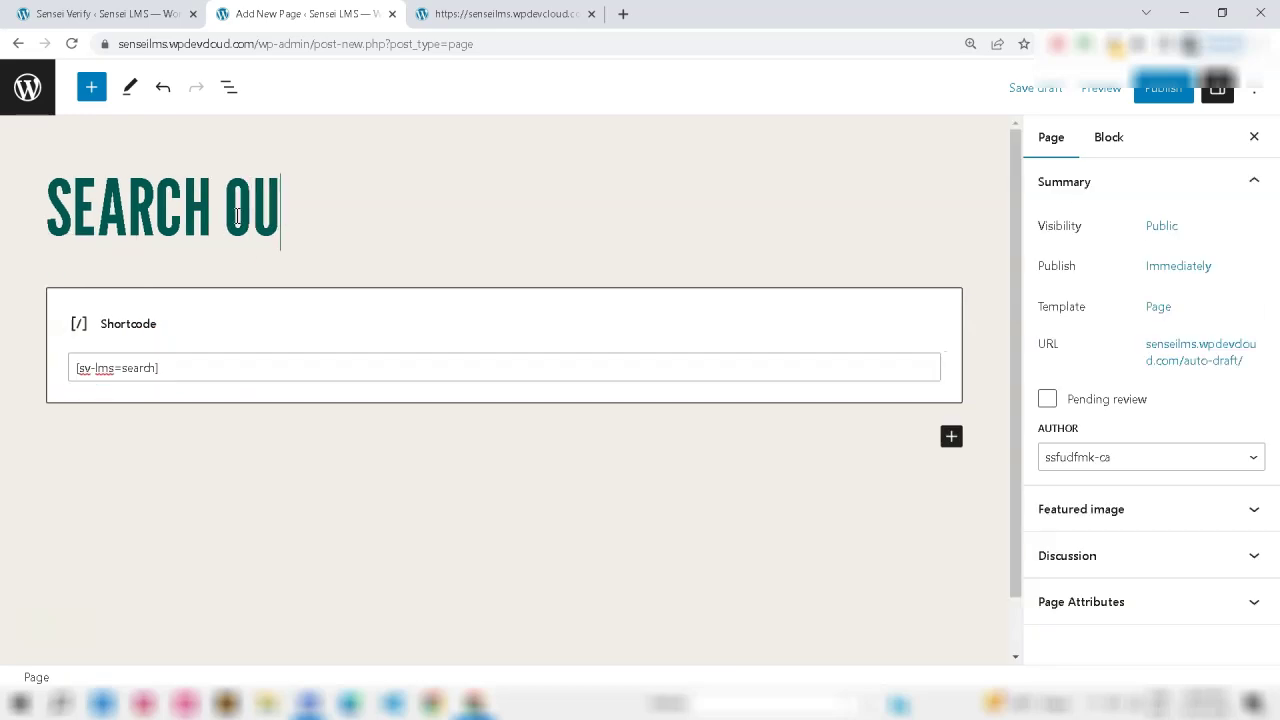
type("r Student")
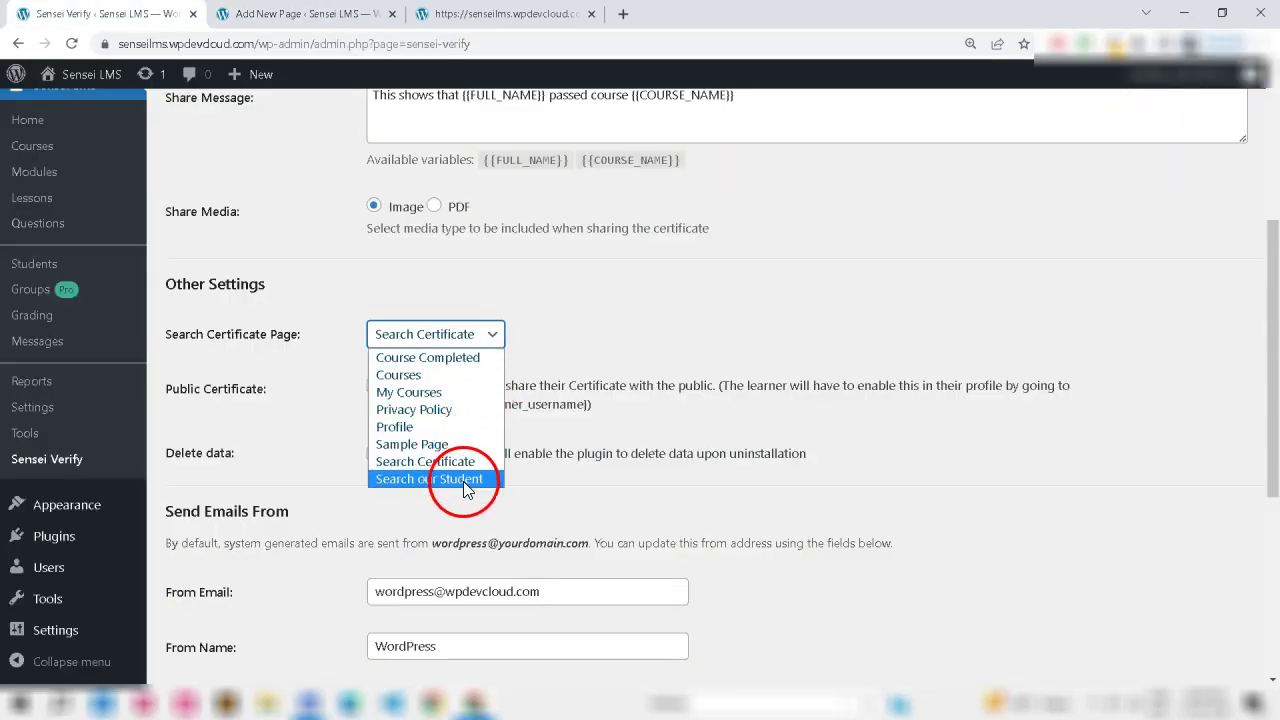
Set the Search Certificate Page to "Search our Student" in the Sensei Verify settings
left_click(463, 479)
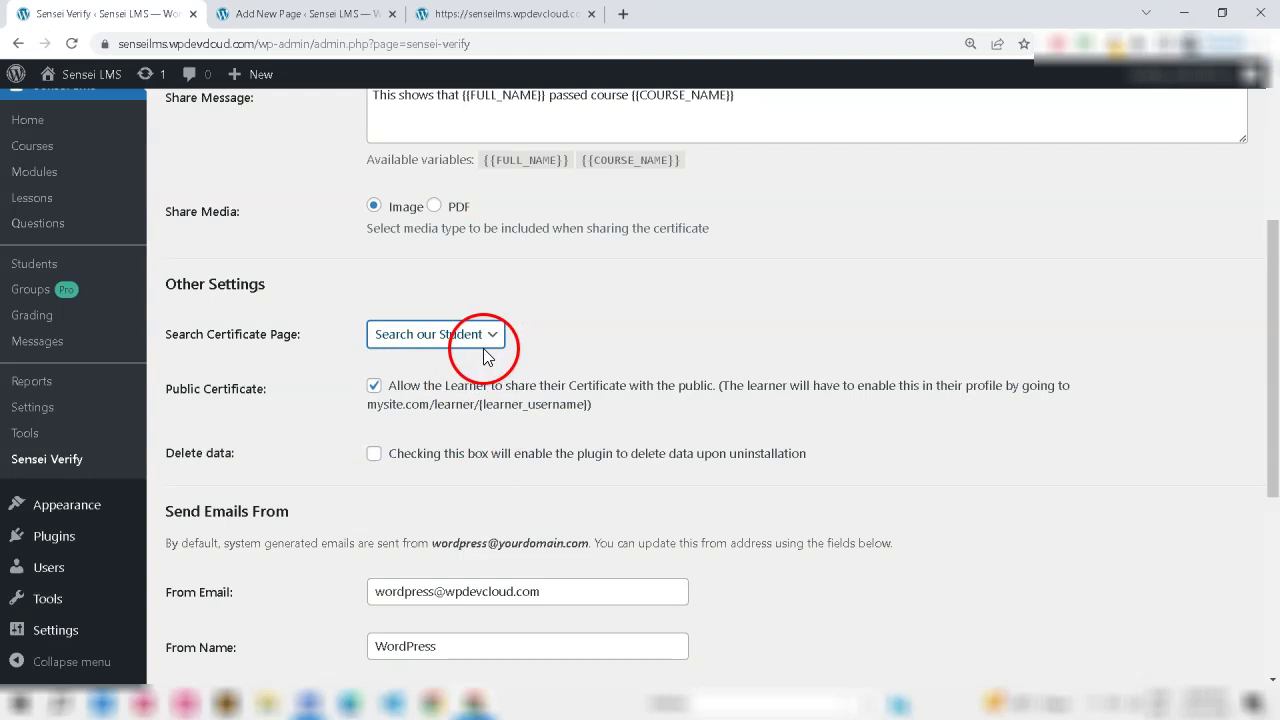
Examine the Public Certificate, Delete data, Send Emails From and LinkedIn integration options in the Sensei Verify settings
scroll(601, 348, "down", 1)
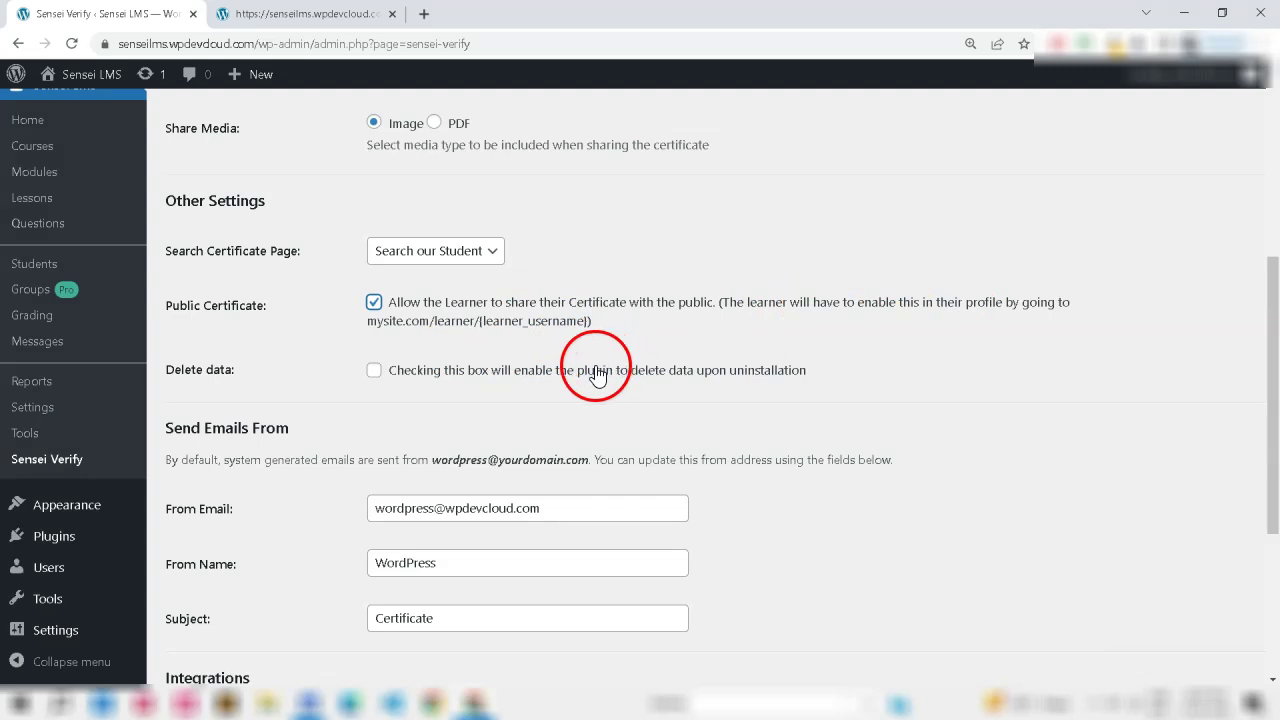
scroll(600, 360, "down", 3)
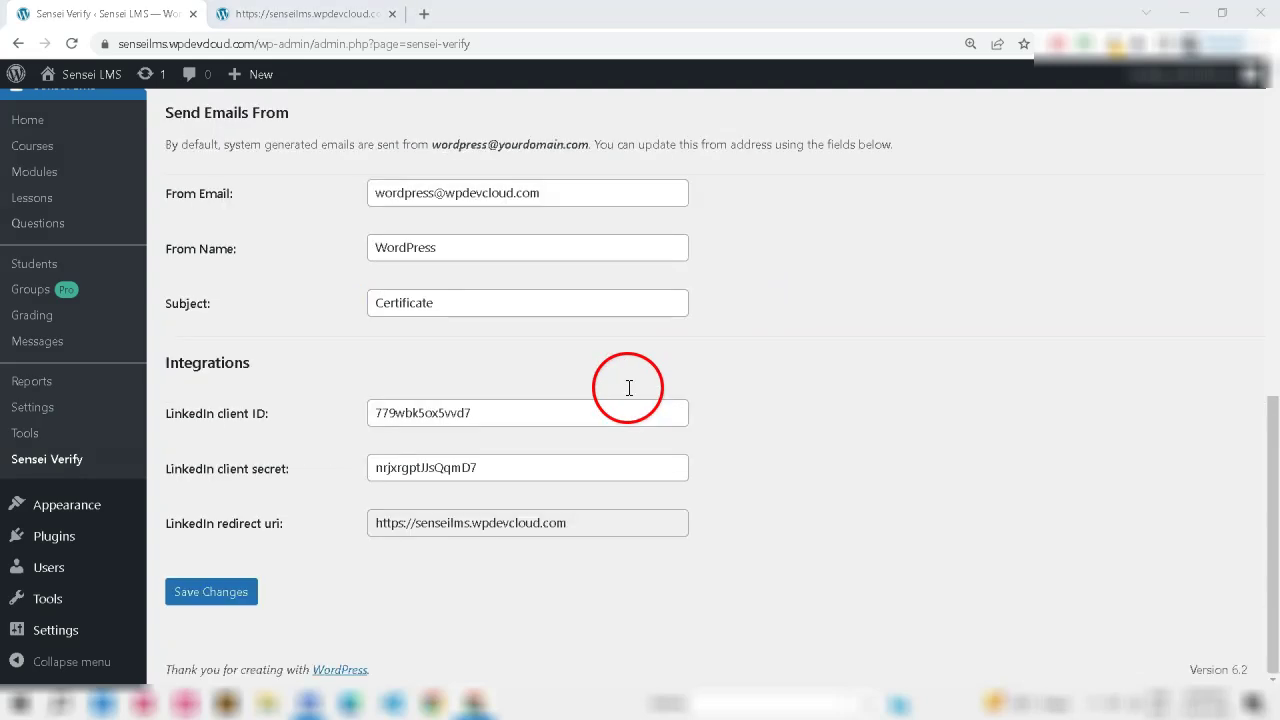
scroll(432, 392, "up", 1)
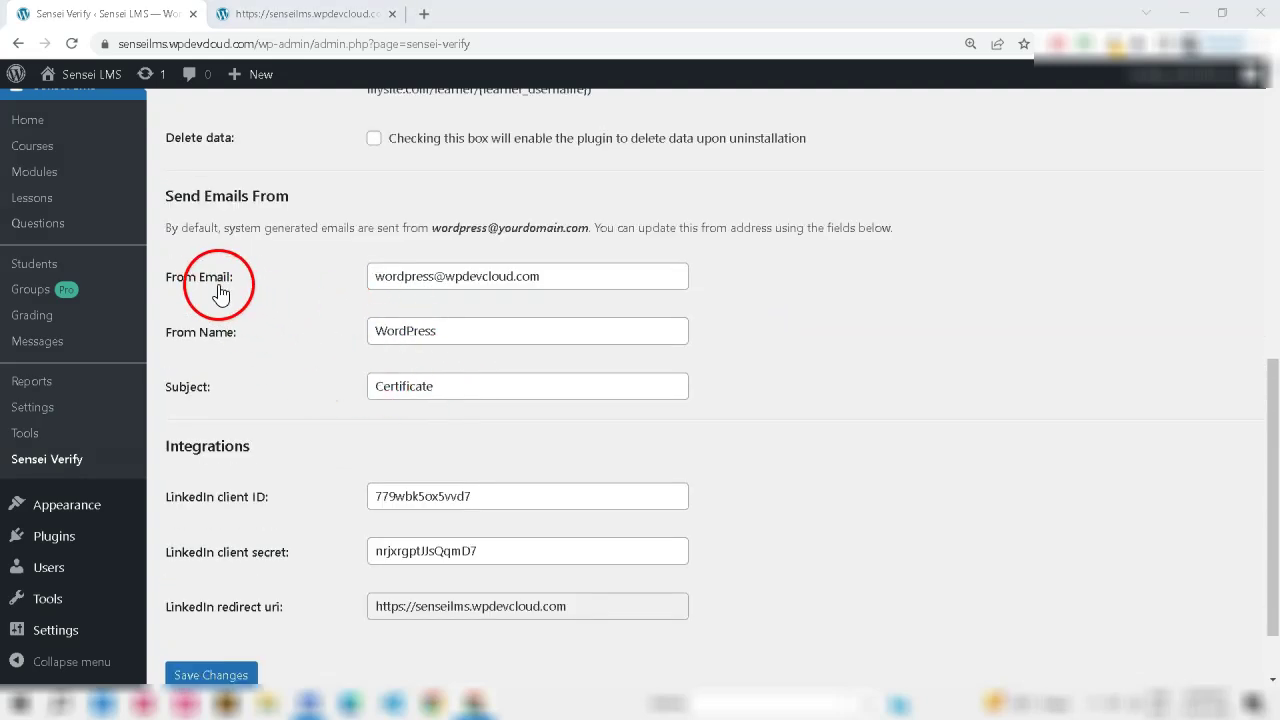
left_click_drag(575, 281, 362, 283)
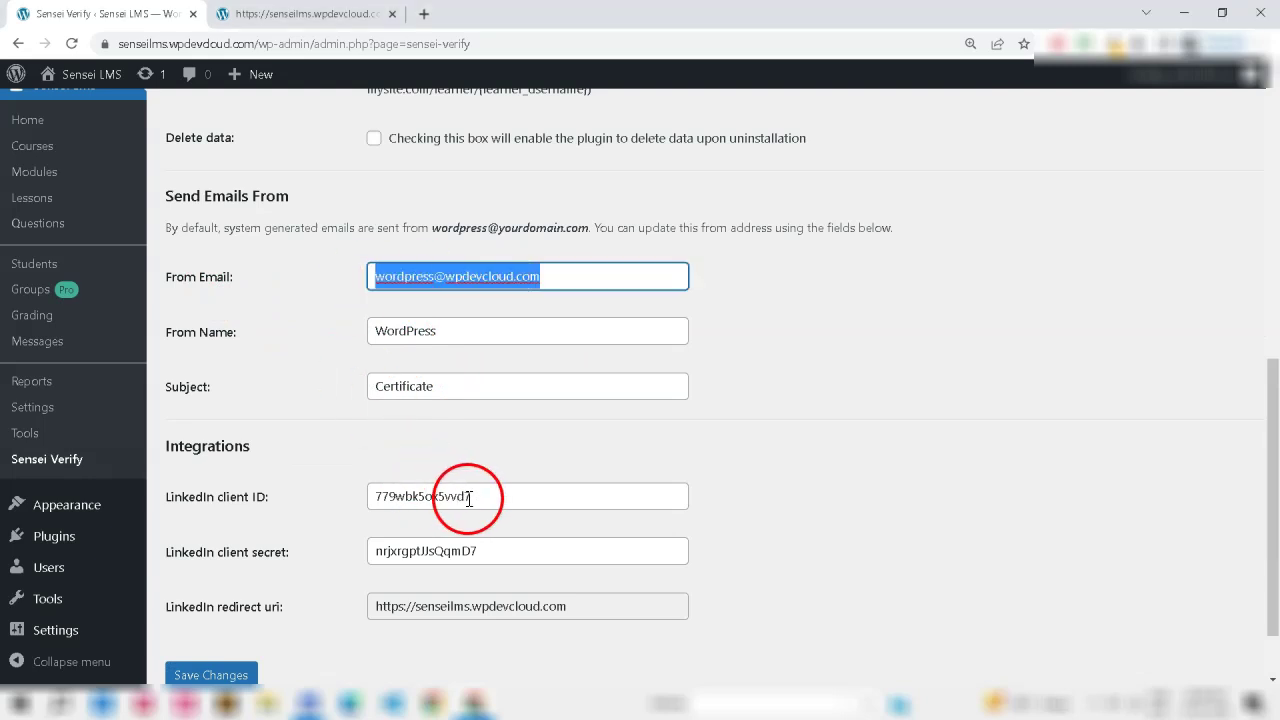
left_click_drag(469, 497, 375, 494)
left_click(775, 498)
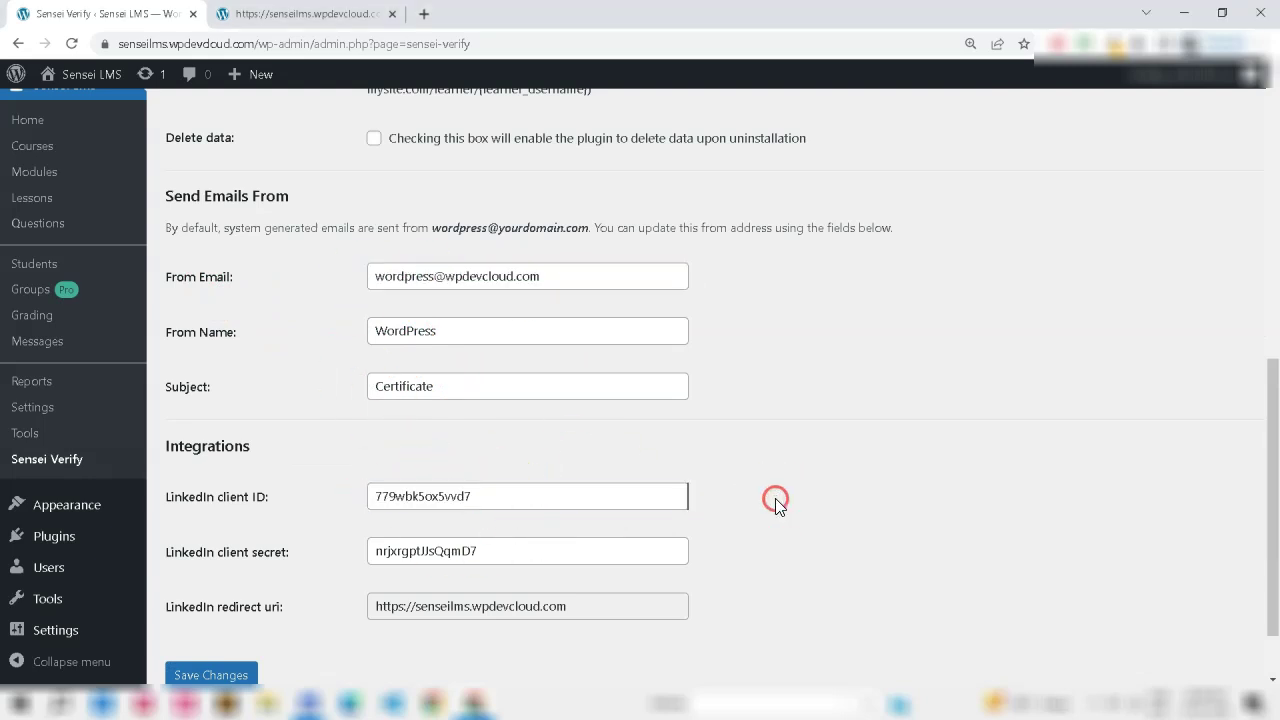
left_click(764, 493)
left_click_drag(373, 276, 397, 276)
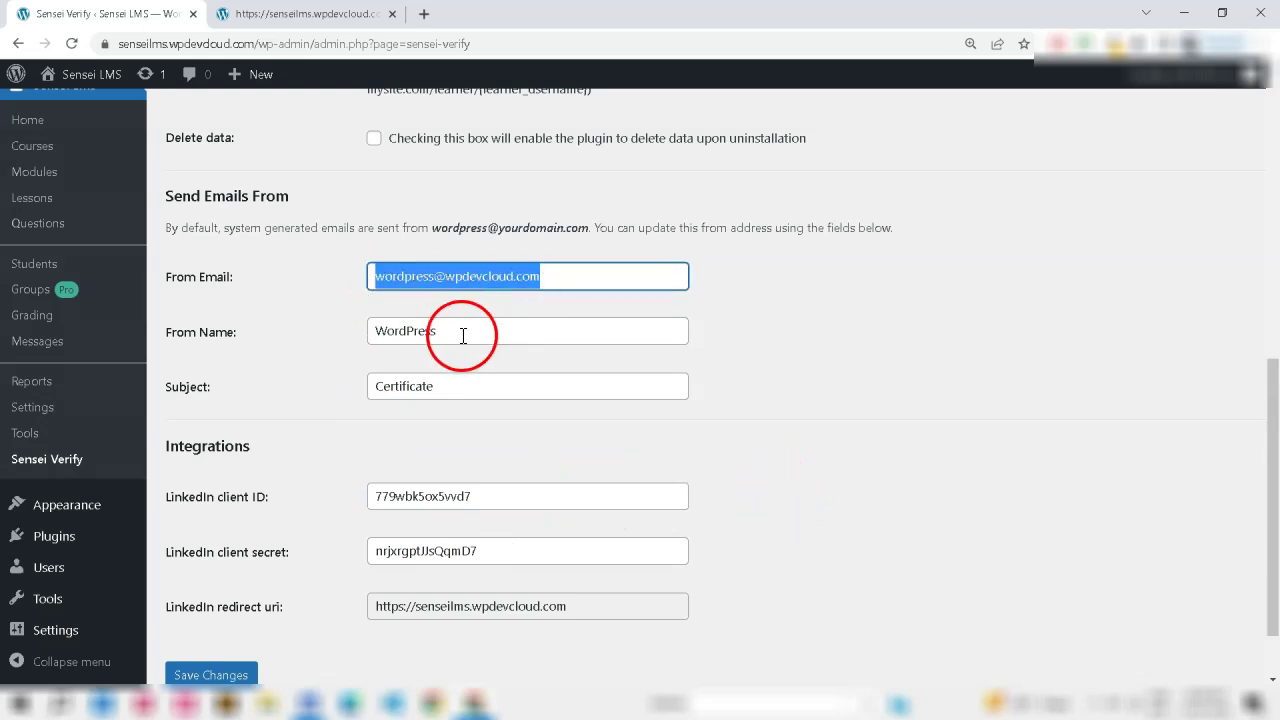
left_click_drag(457, 331, 368, 337)
left_click_drag(459, 388, 356, 386)
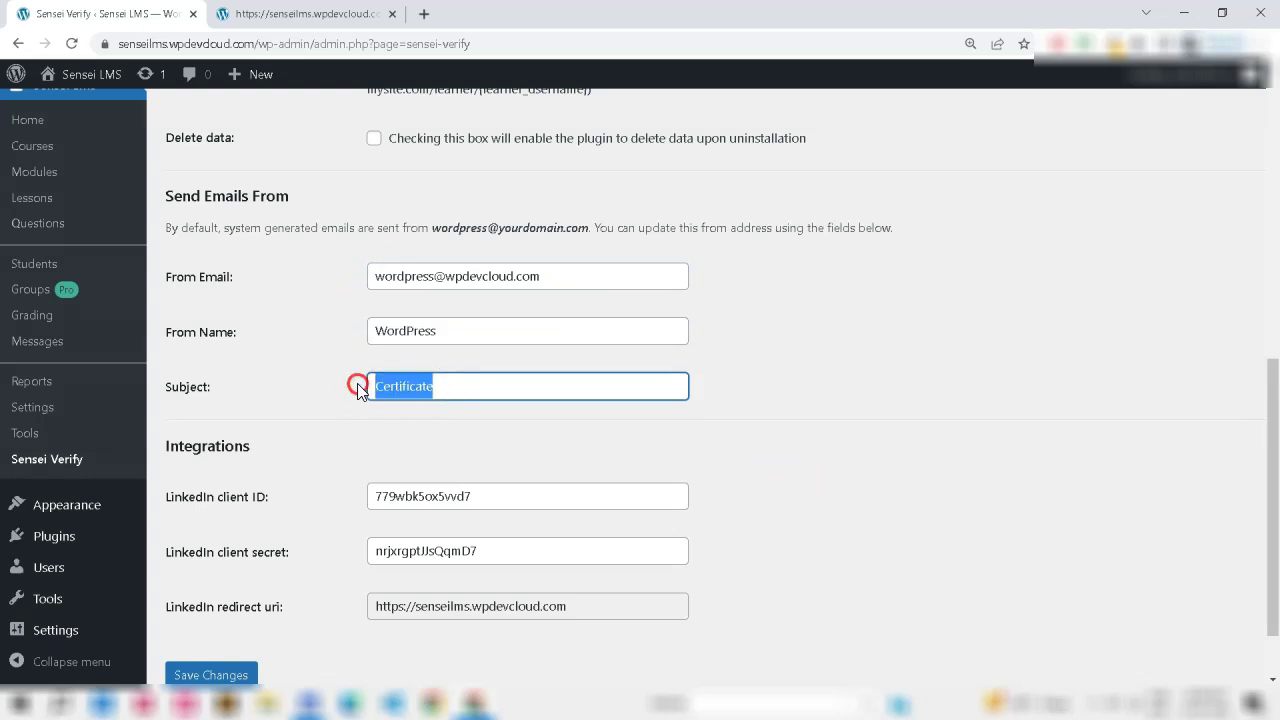
left_click(432, 428)
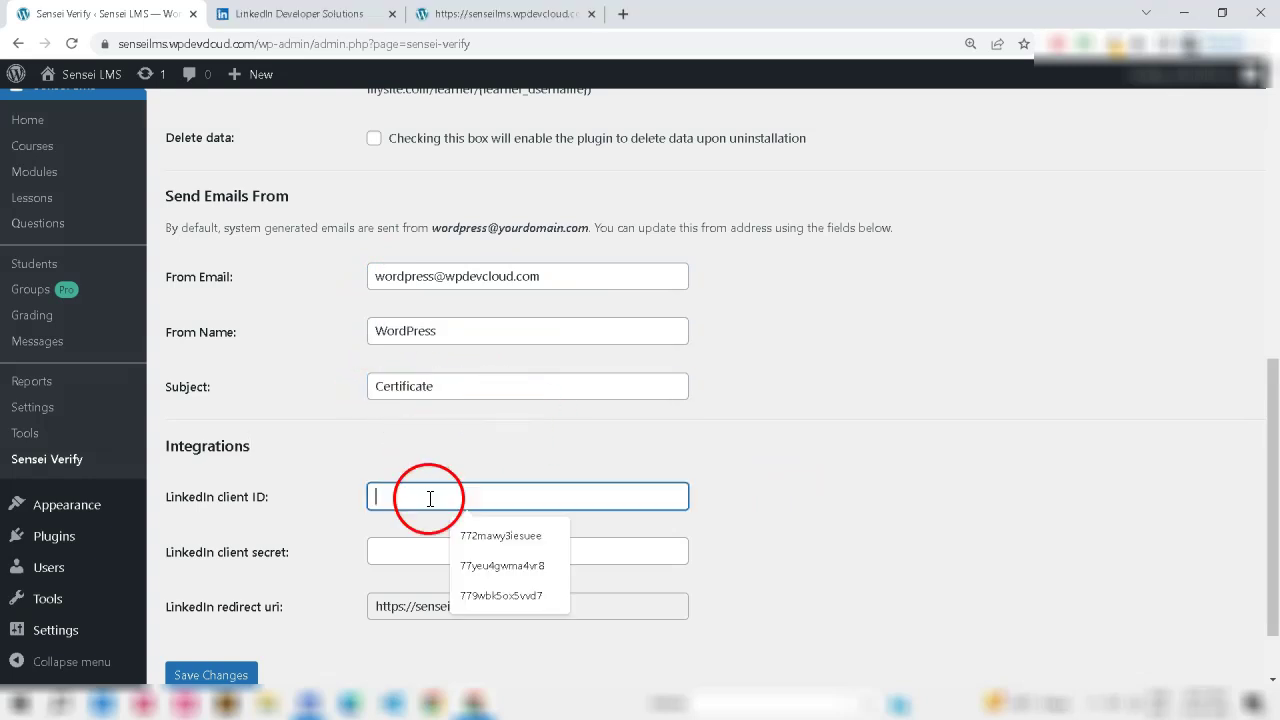
left_click(351, 537)
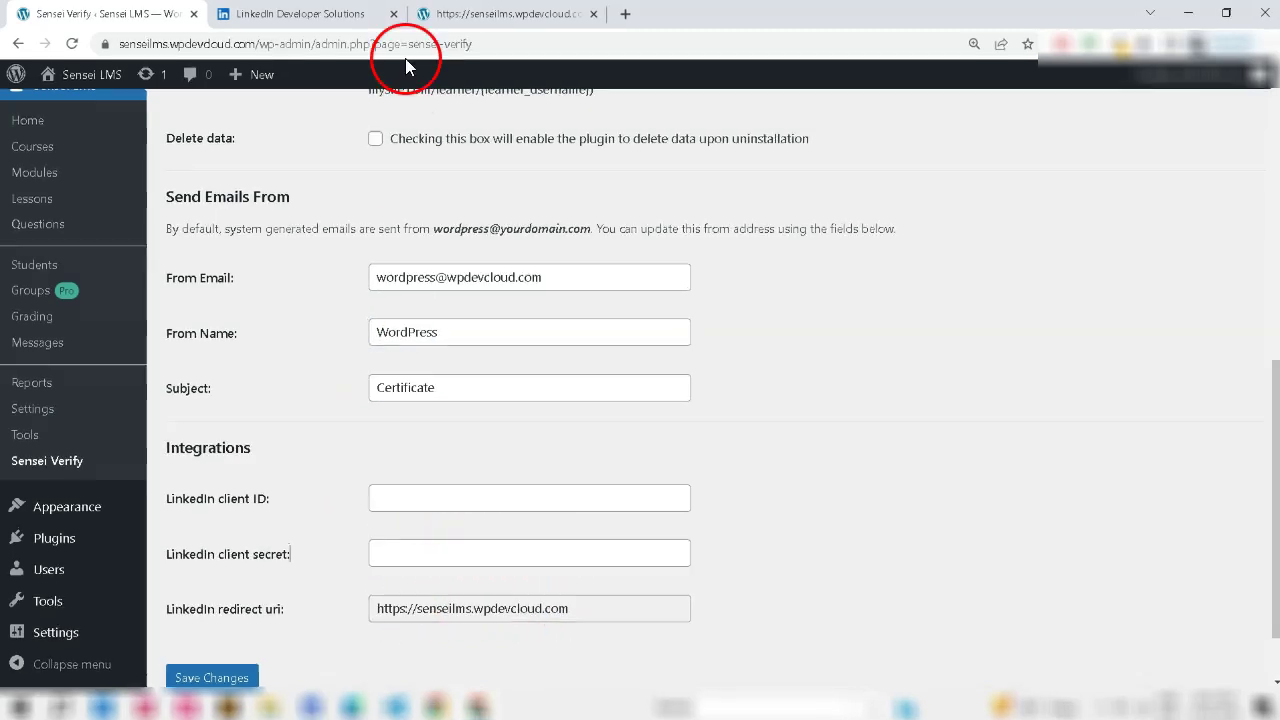
Switch to the LinkedIn Developers site, start creating an app and name it "Demo Sensei Verify App"
left_click(300, 14)
left_click_drag(321, 62, 231, 61)
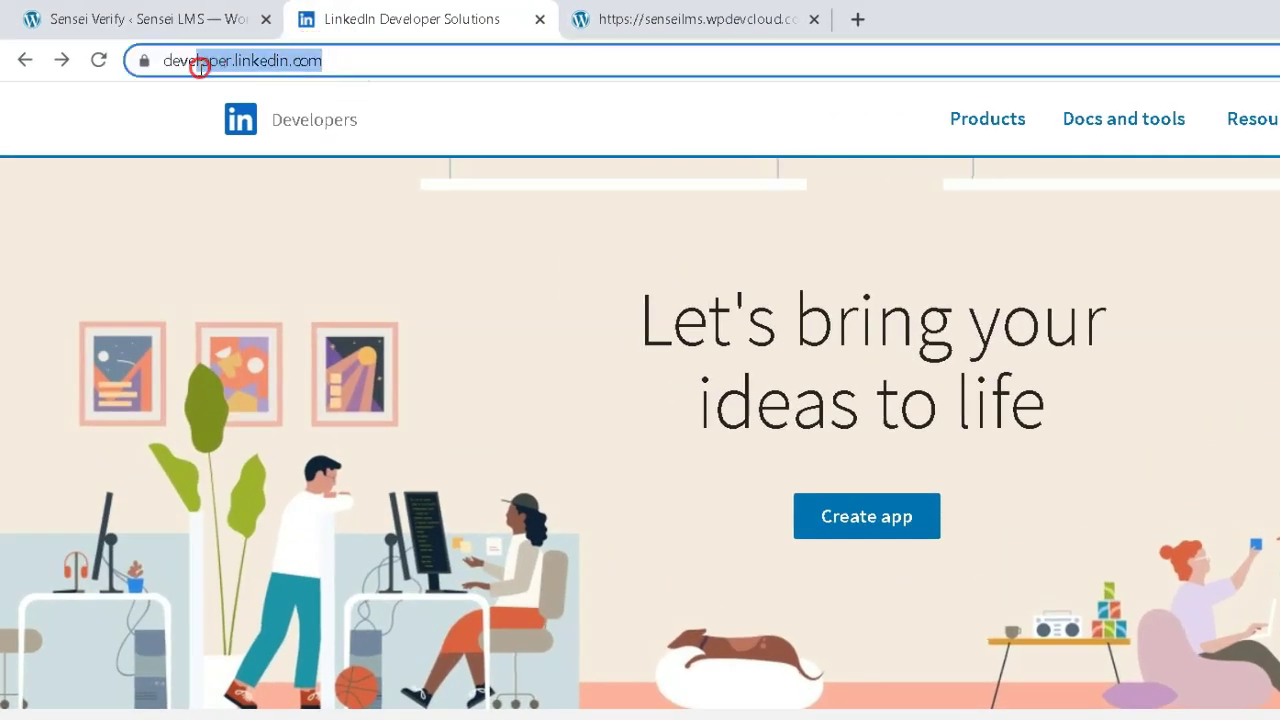
left_click(852, 525)
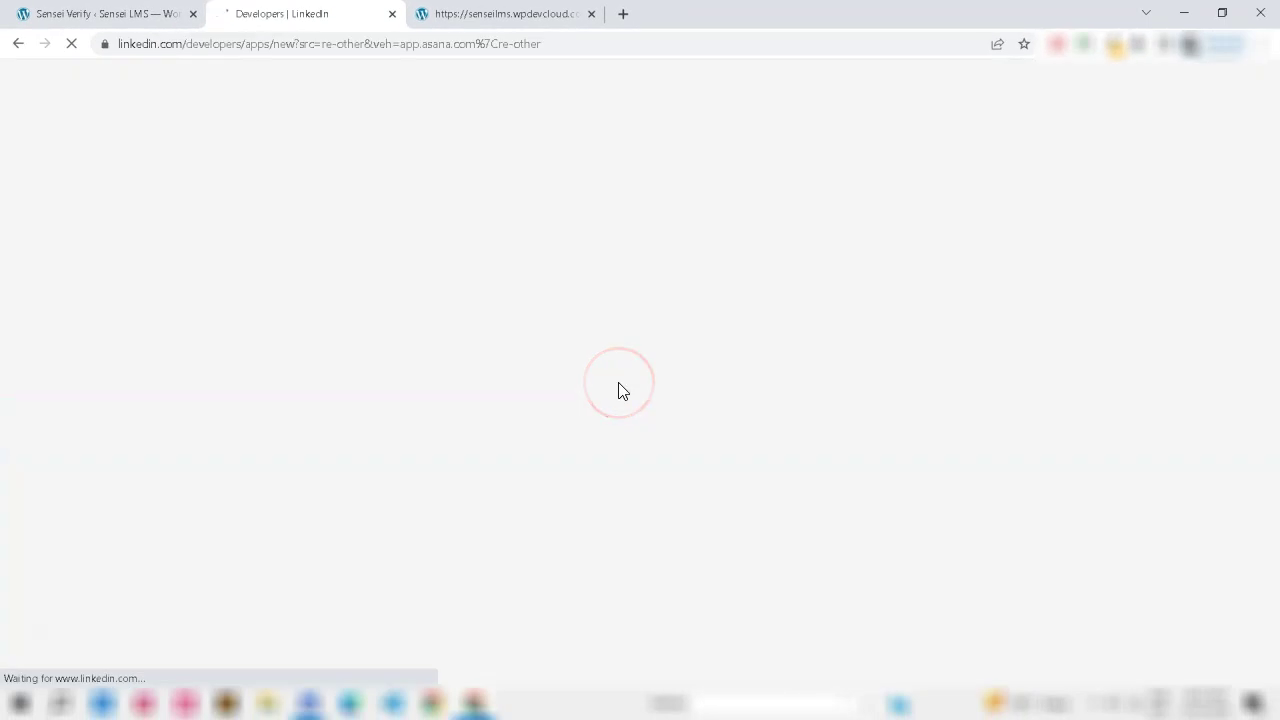
left_click(238, 238)
type("Demo Sensei Verify App")
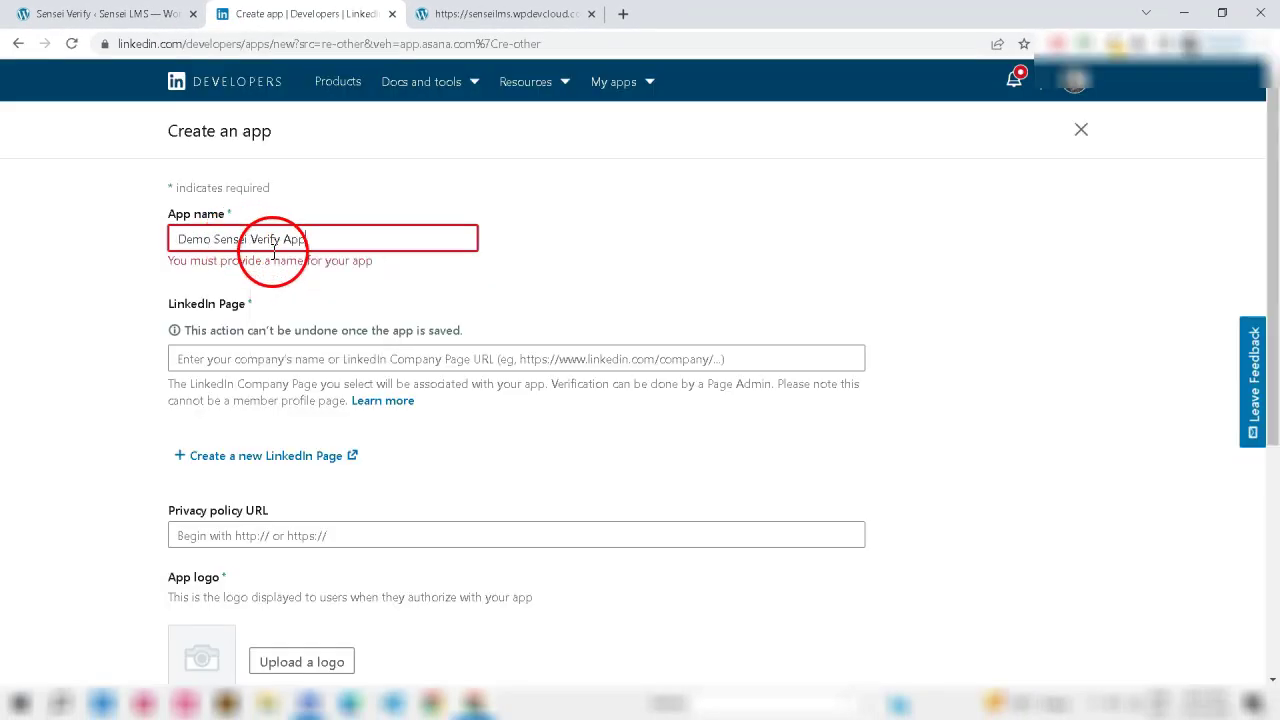
Search for "sensei veri" as the app's LinkedIn Page and select Sensei Verification Page
left_click(313, 355)
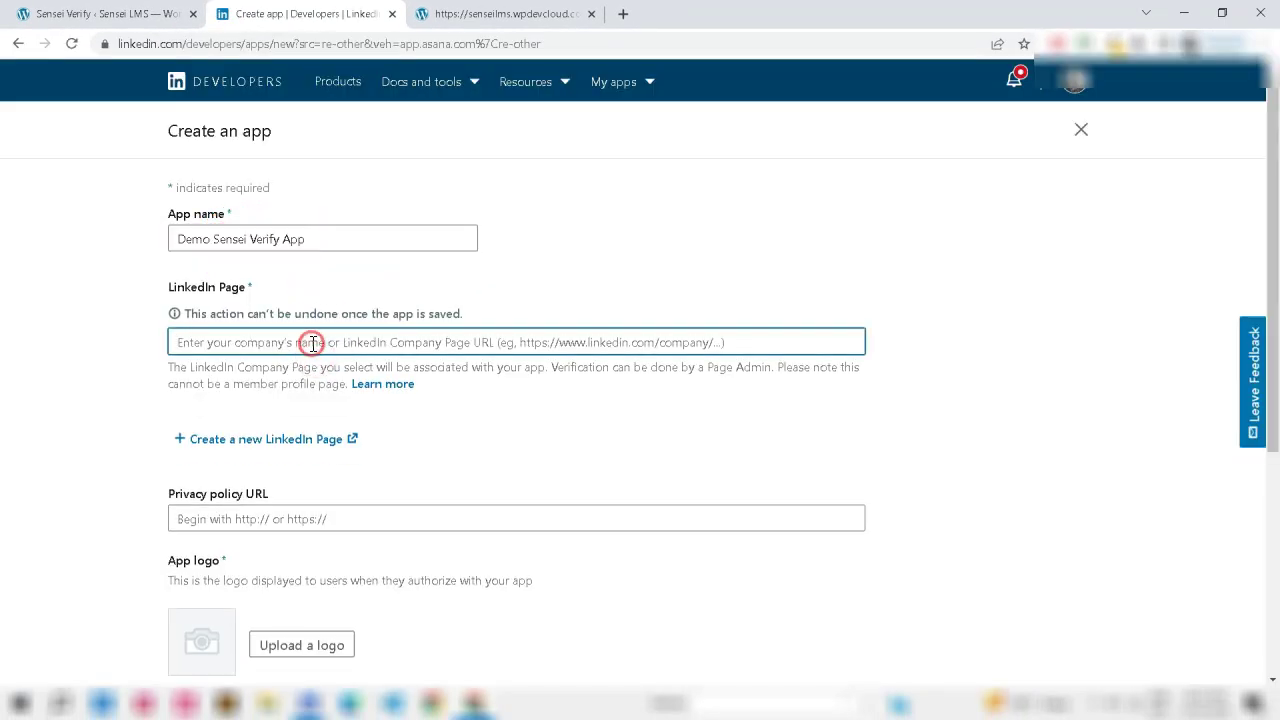
type("s")
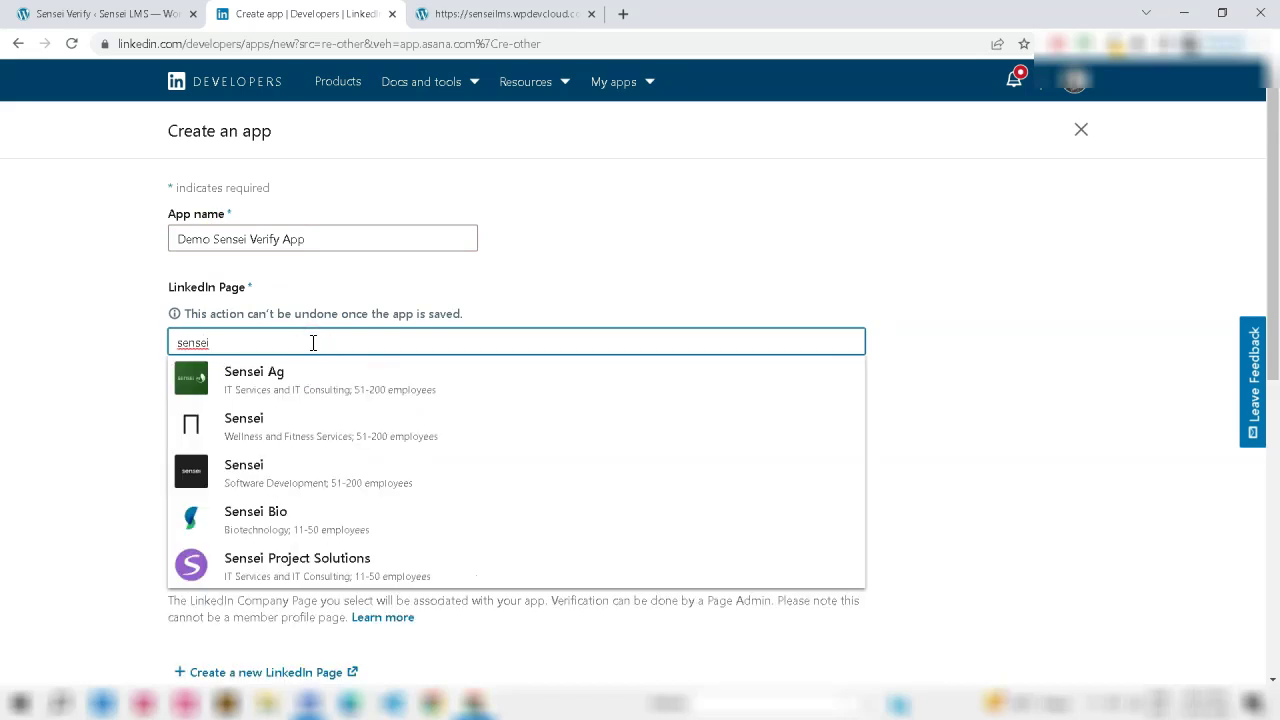
type("ensei veri")
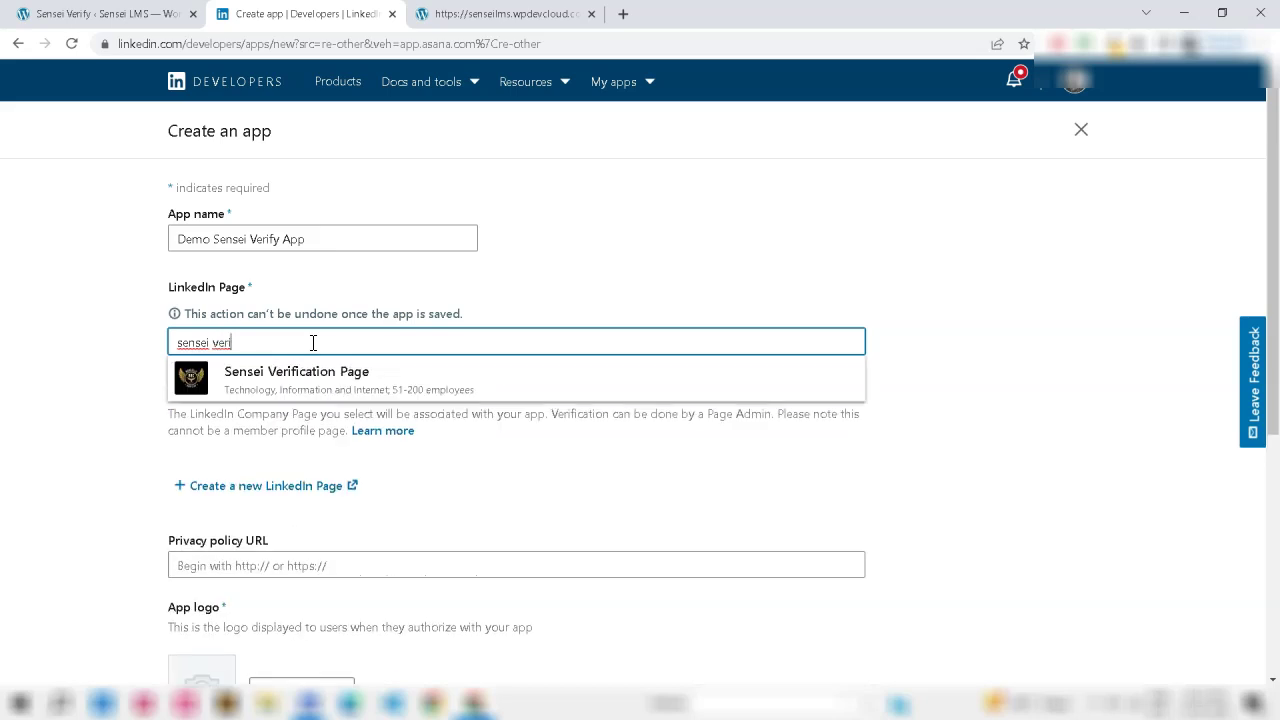
left_click(318, 377)
Upload logo (1).png from Downloads as the app logo and agree to the API terms of use
scroll(314, 446, "down", 3)
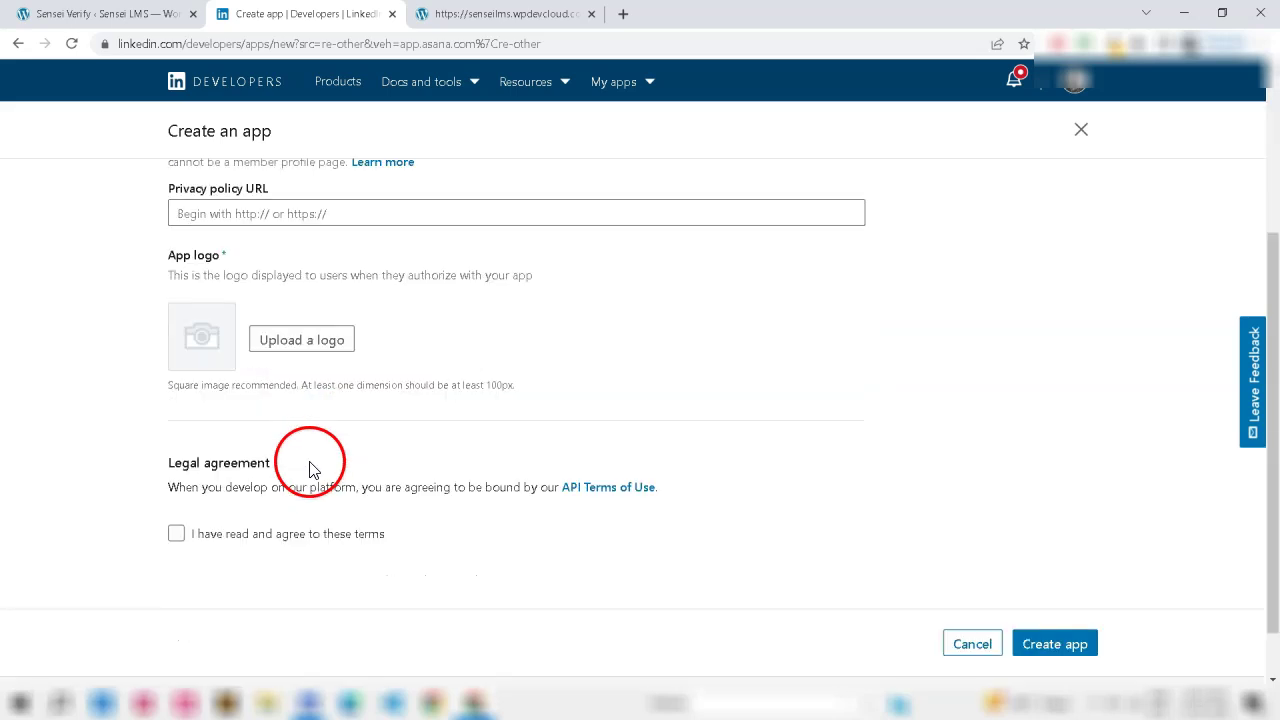
left_click(301, 345)
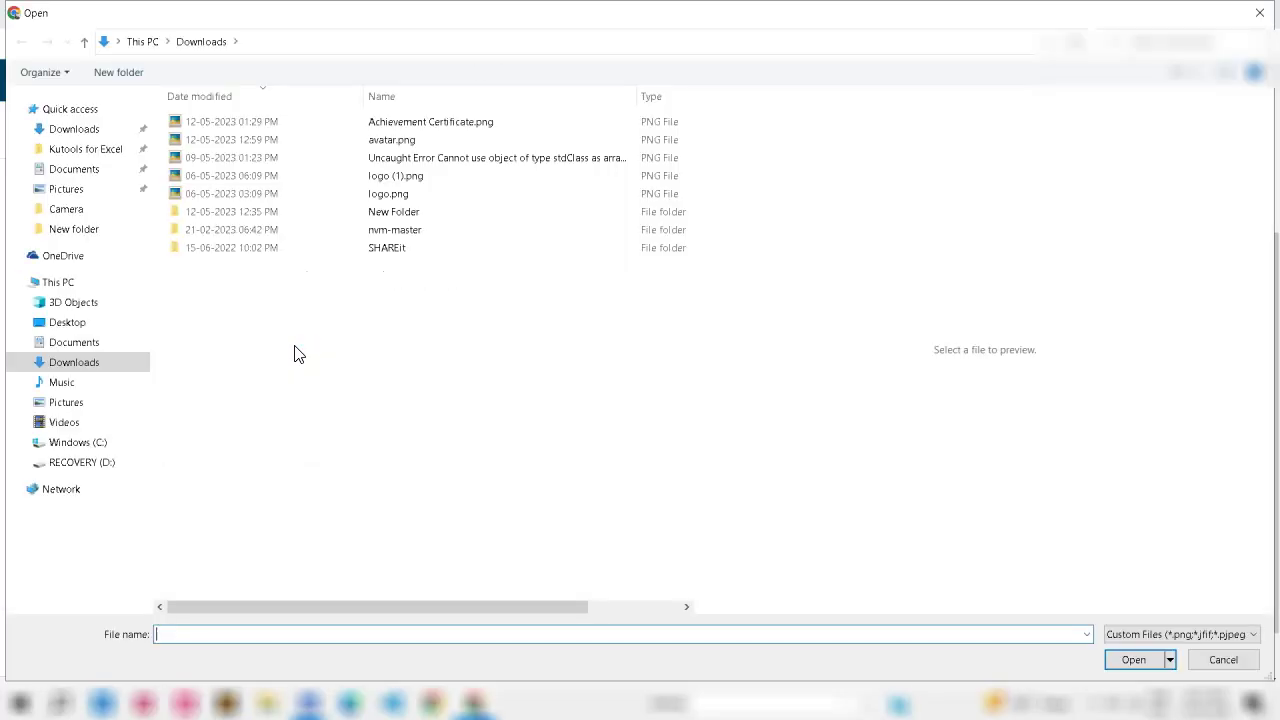
left_click(285, 177)
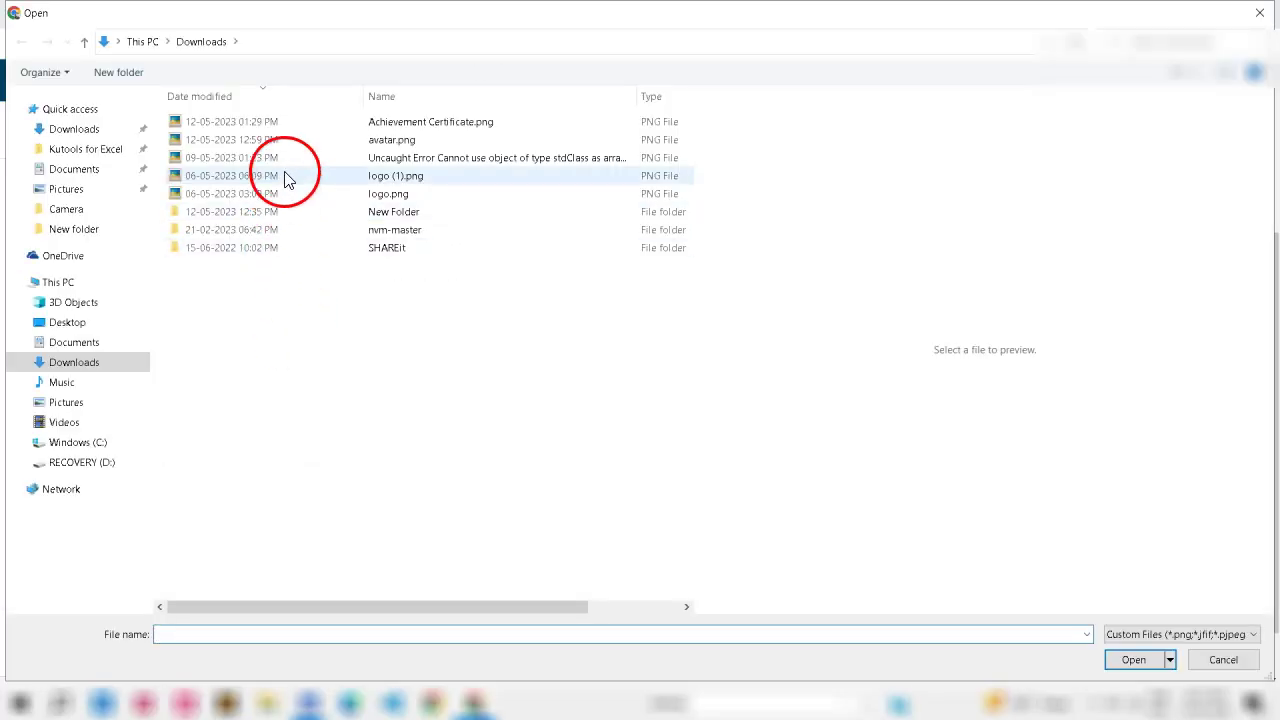
left_click(308, 176)
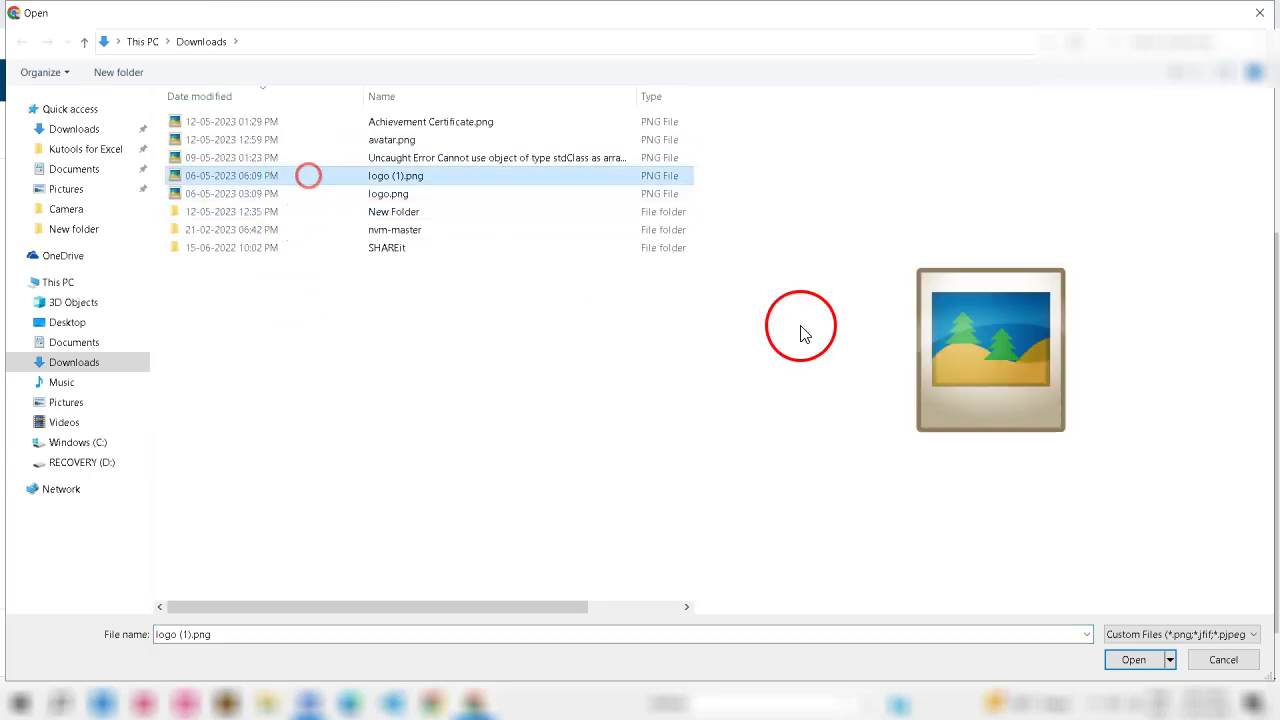
left_click(1136, 662)
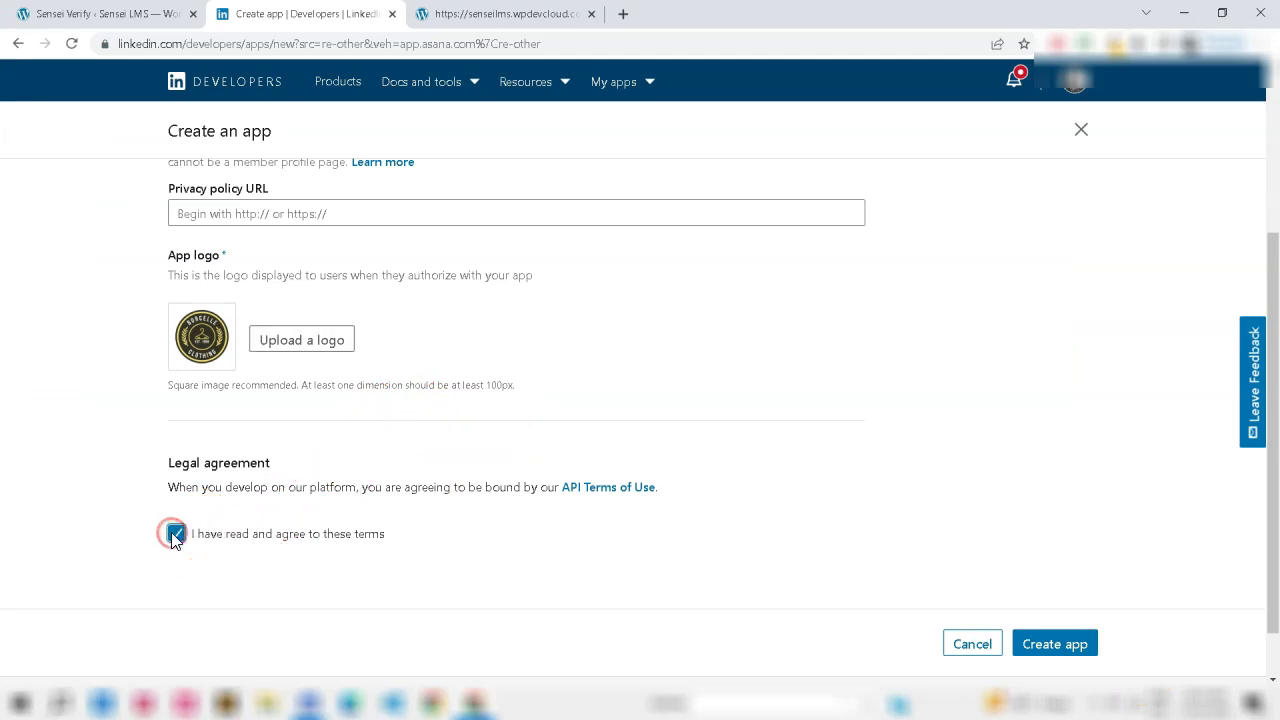
Submit the completed form to create the Demo Sensei Verify App
scroll(457, 549, "up", 1)
scroll(700, 560, "down", 2)
left_click(1057, 580)
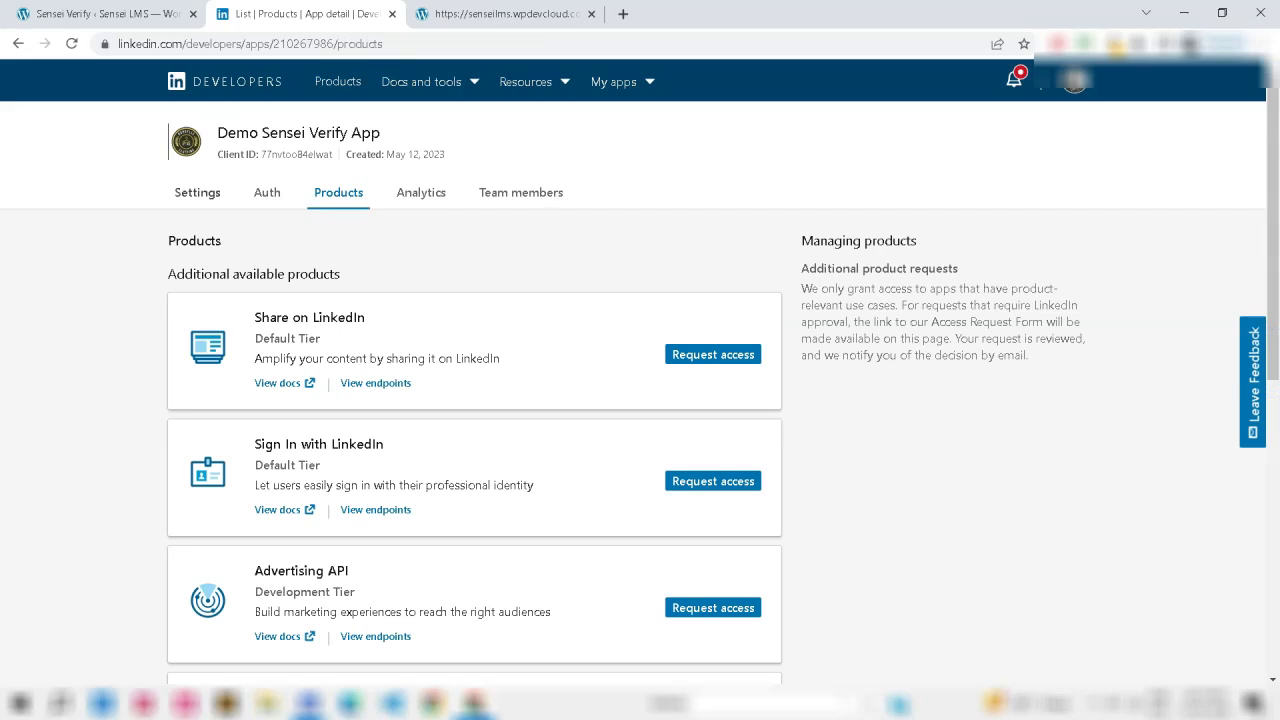
Open the app's authorized redirect URLs section and copy the LinkedIn redirect URI from the Sensei Verify settings
left_click(267, 194)
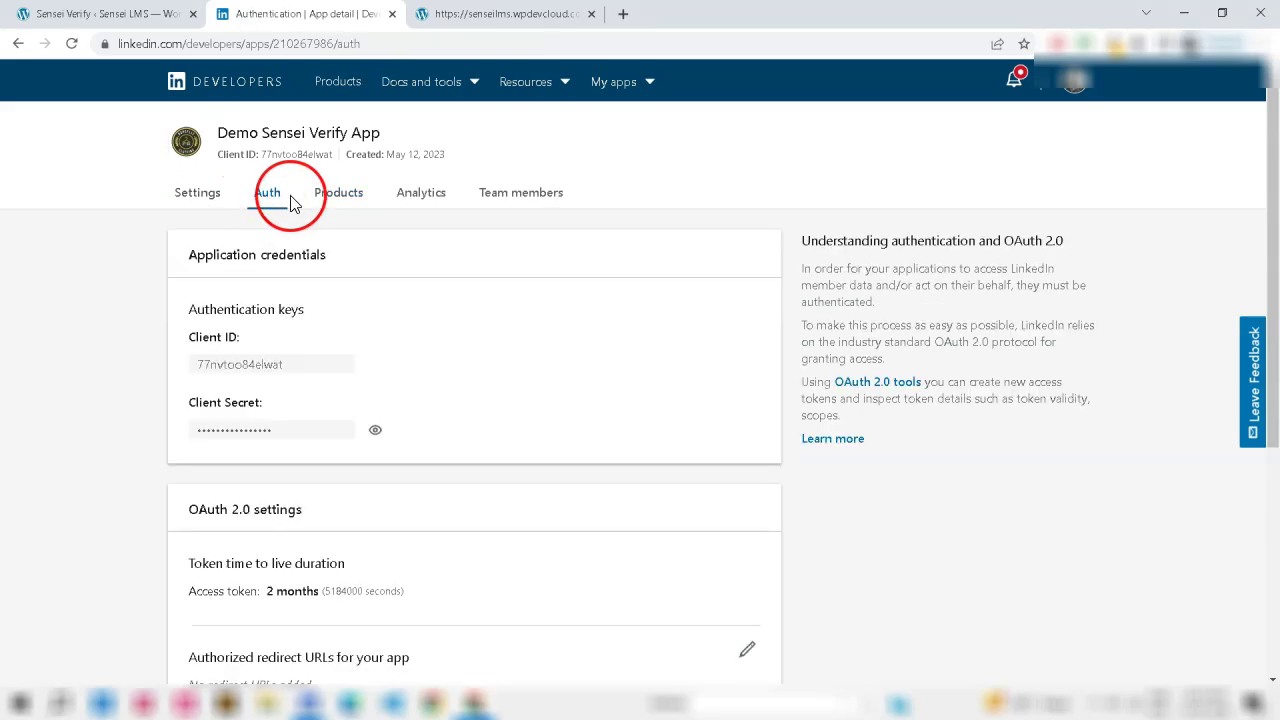
scroll(483, 494, "down", 3)
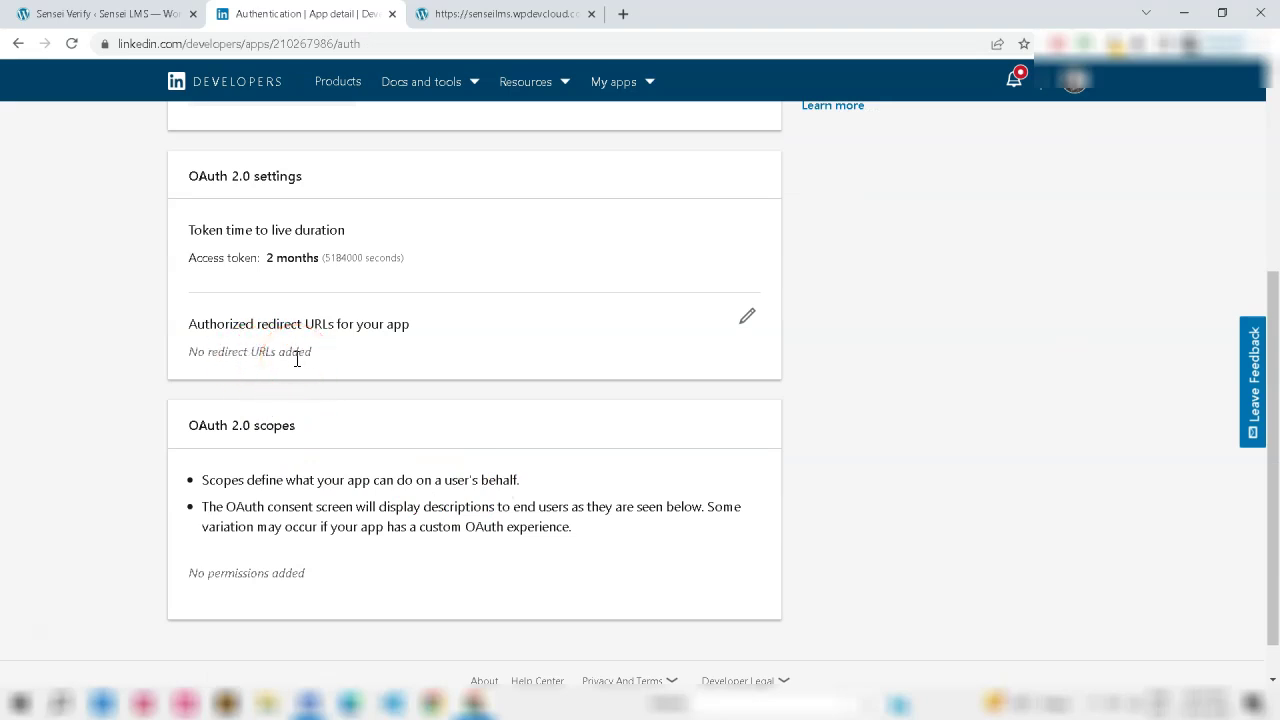
left_click(145, 20)
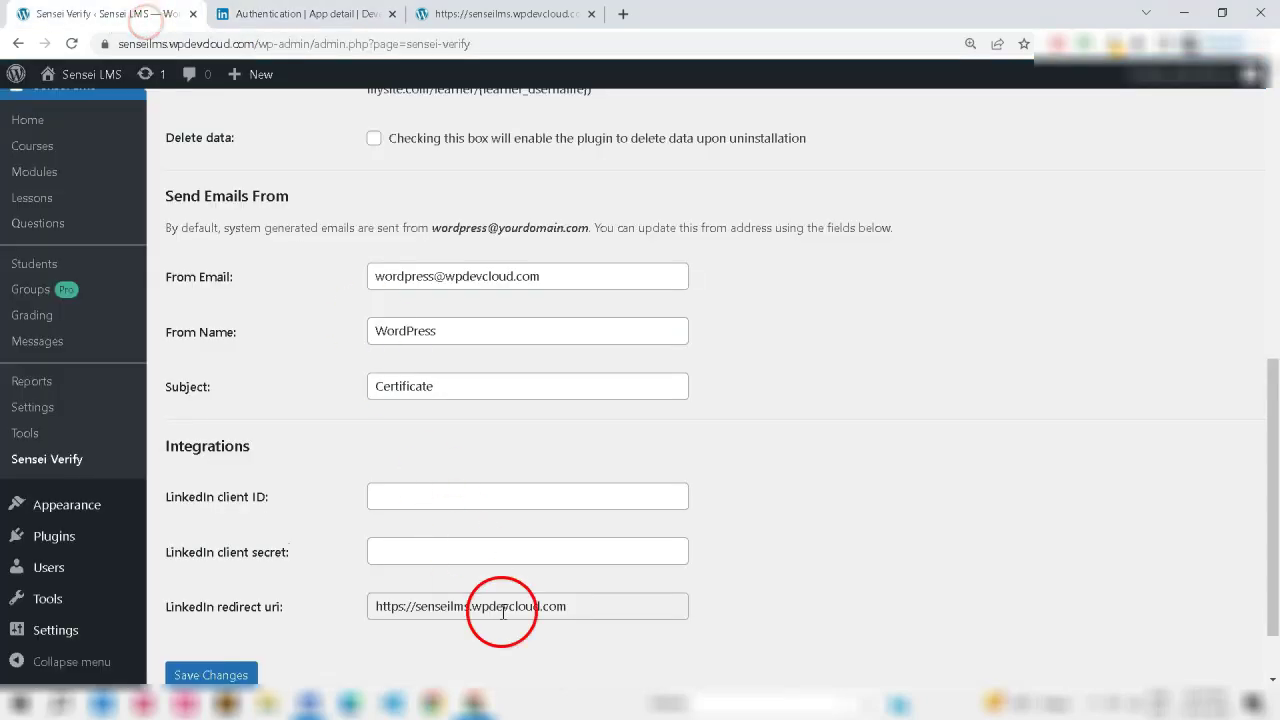
left_click_drag(566, 606, 410, 604)
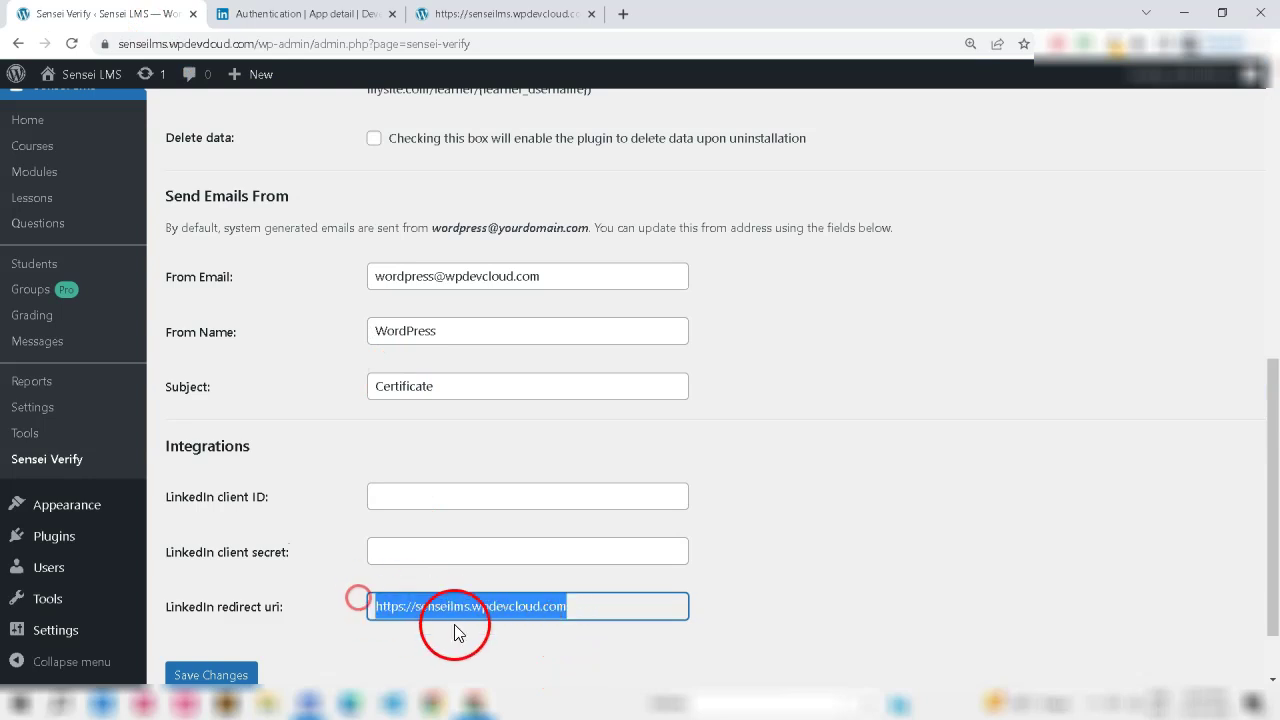
left_click(265, 16)
left_click(747, 316)
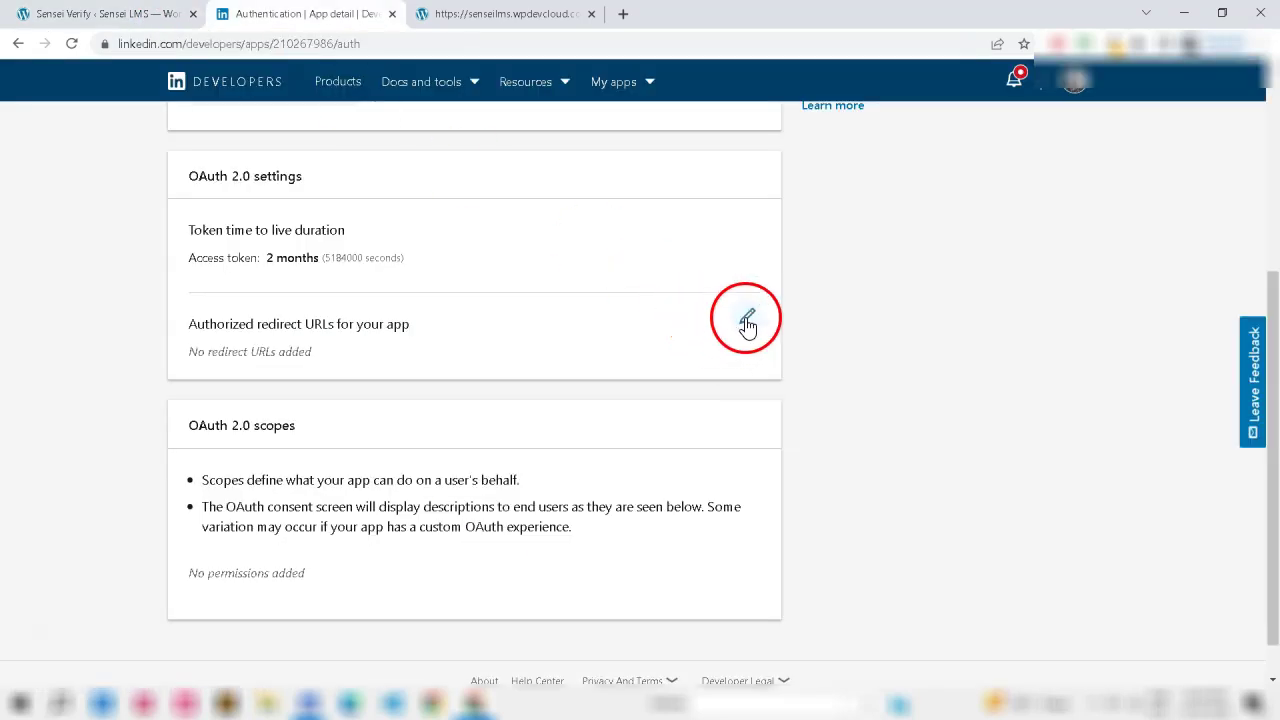
left_click(316, 390)
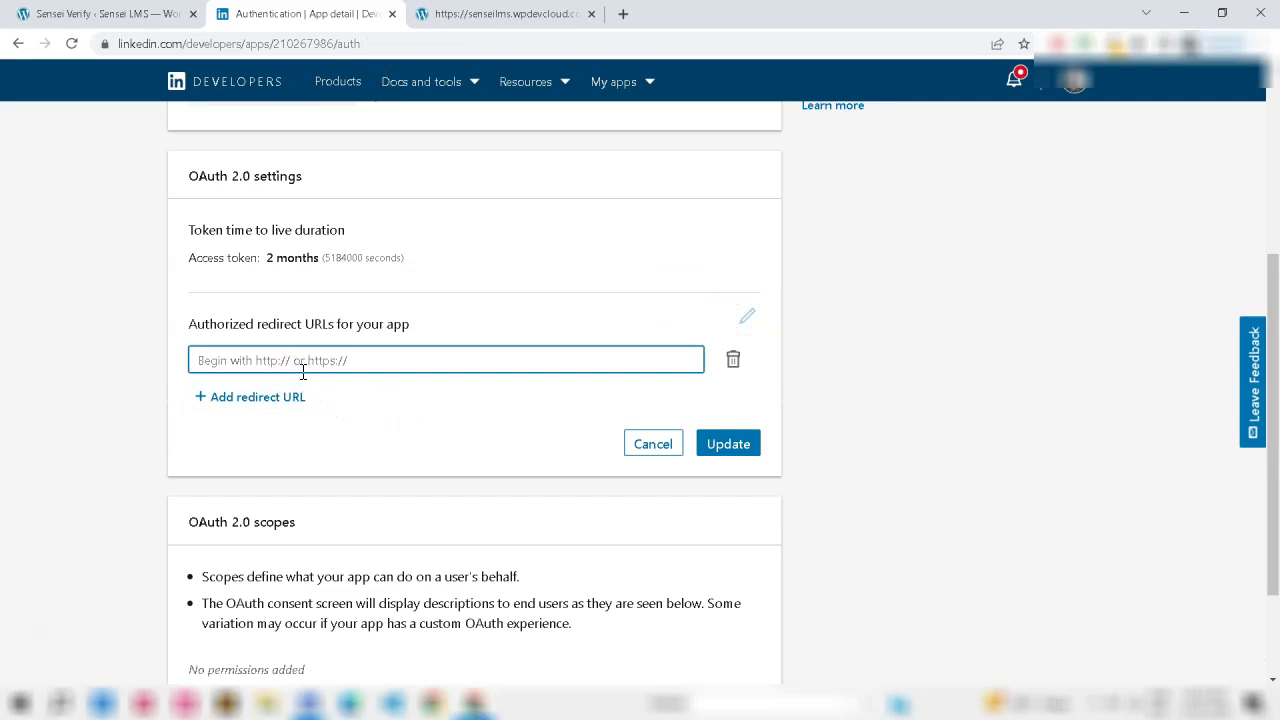
left_click(289, 371)
type("https://senseilms.wpdevcloud.com")
left_click(754, 452)
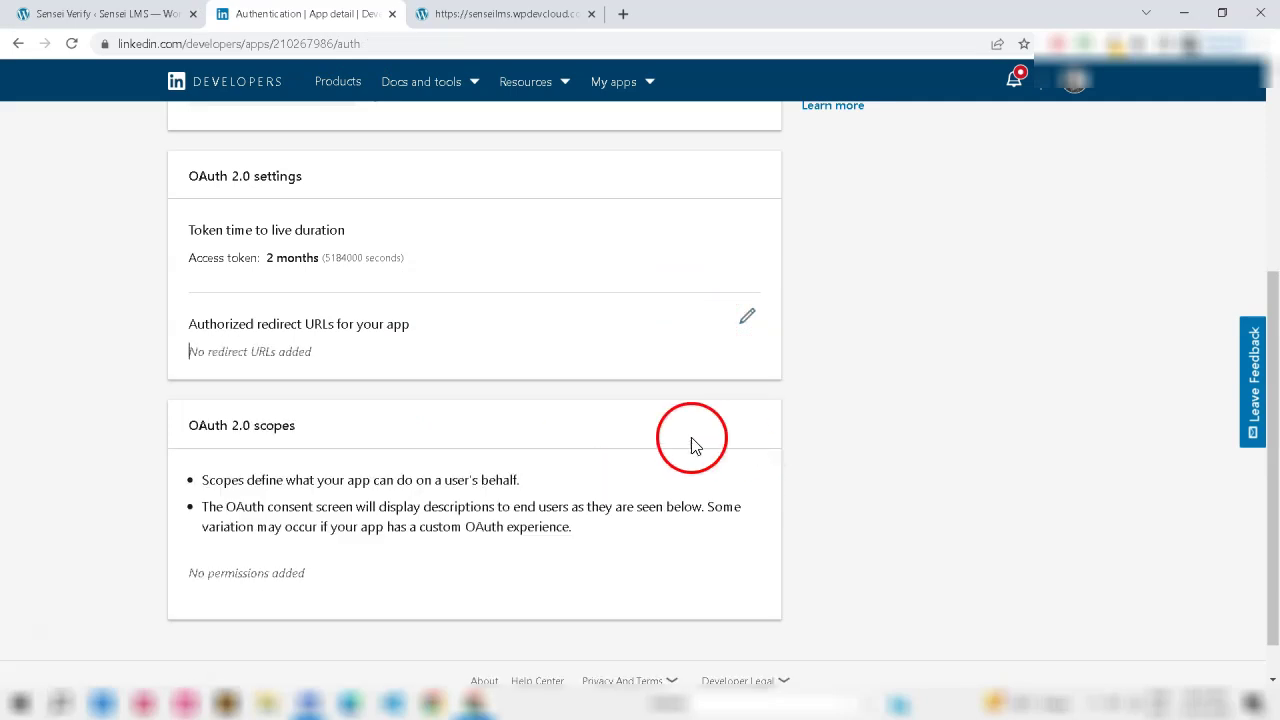
Request access to the Share on LinkedIn product for the app, agreeing to its terms
scroll(349, 386, "up", 3)
left_click(346, 200)
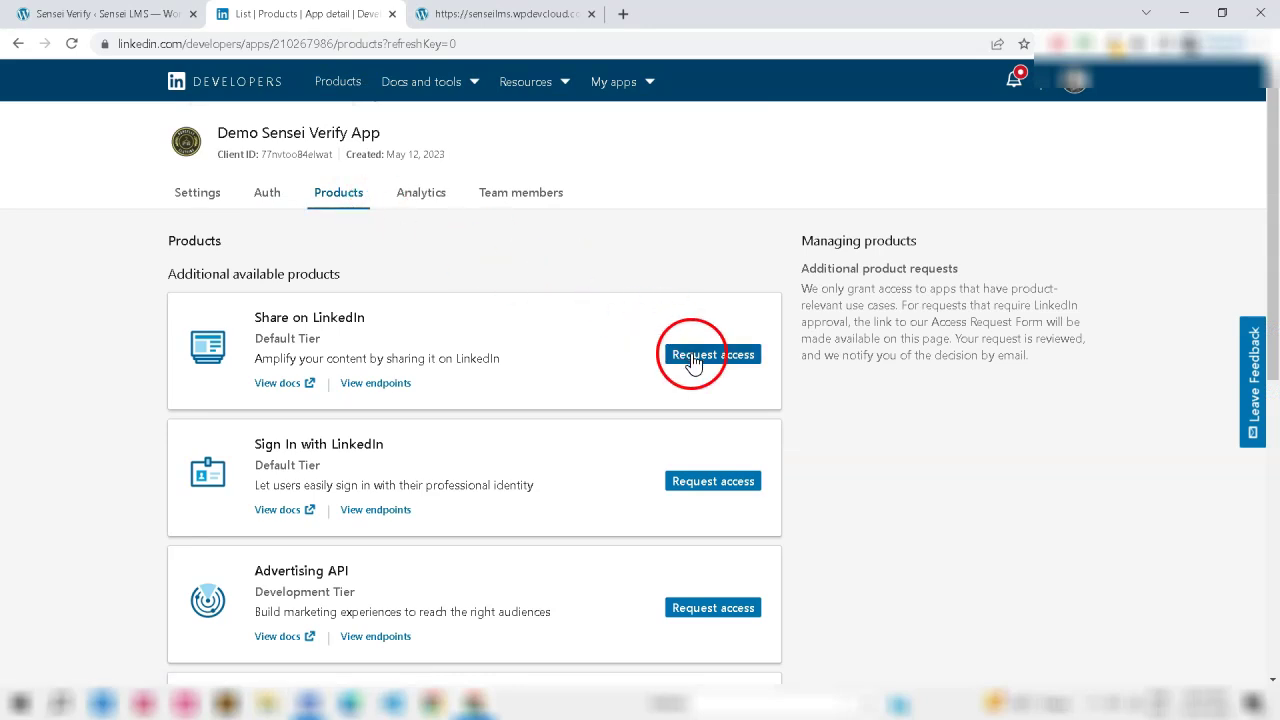
left_click(693, 358)
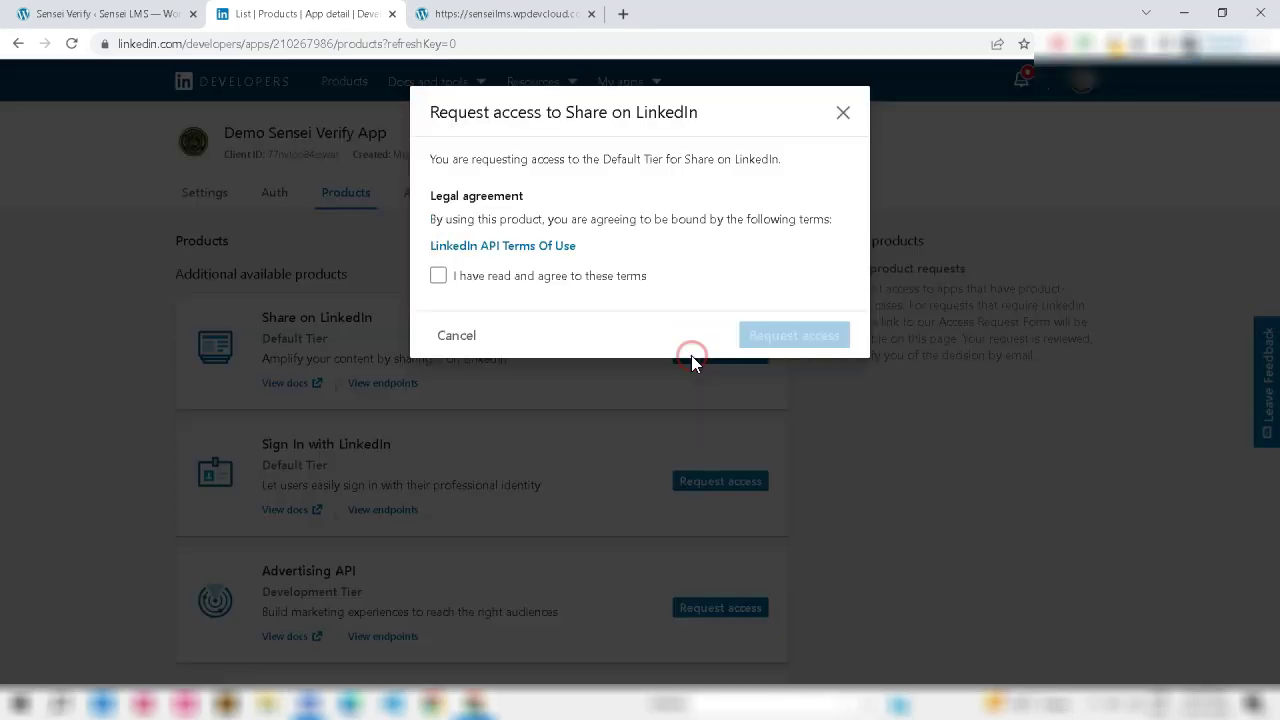
left_click(500, 277)
left_click(778, 340)
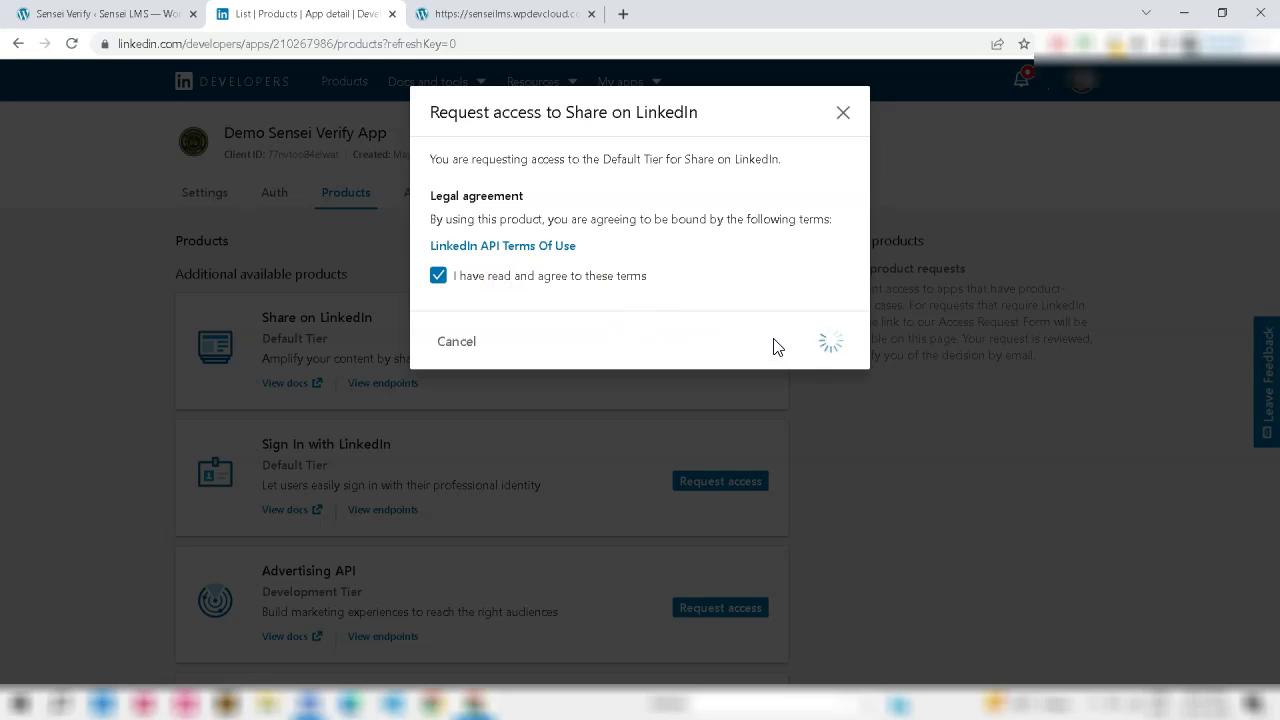
Request access to the Sign In with LinkedIn product for the app, agreeing to its terms
scroll(434, 380, "down", 2)
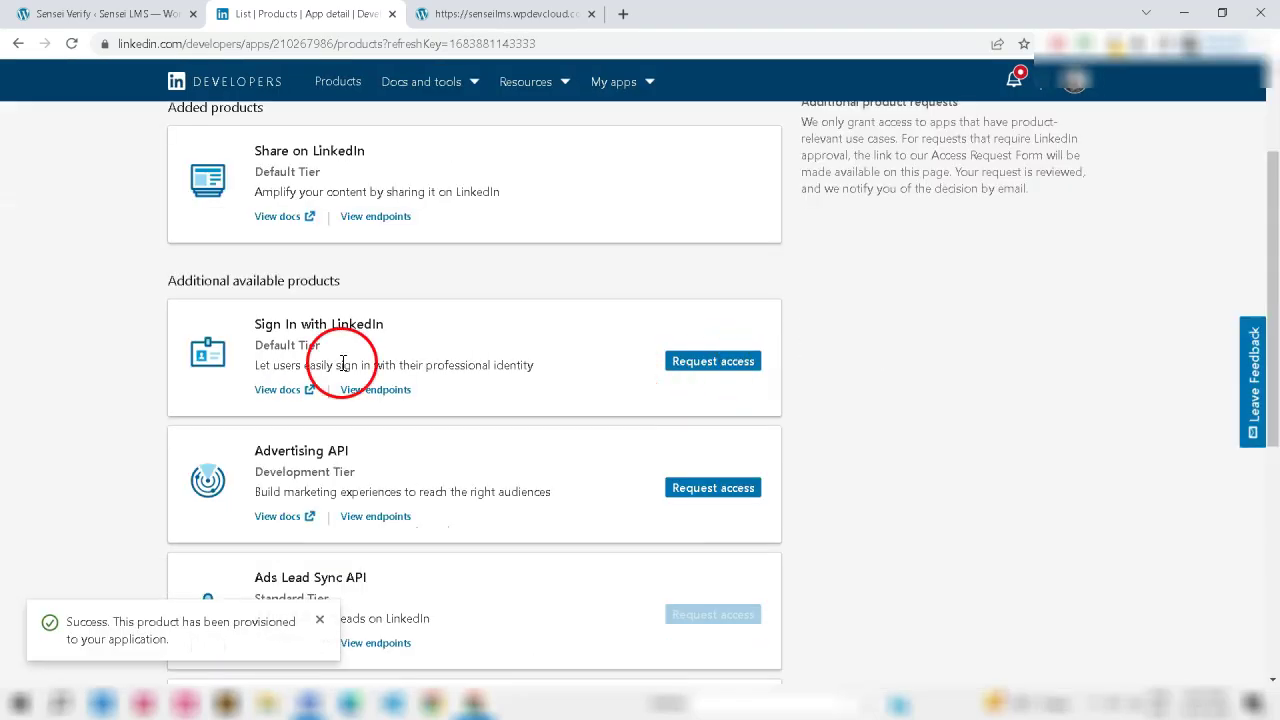
left_click(679, 361)
left_click(525, 277)
left_click(778, 330)
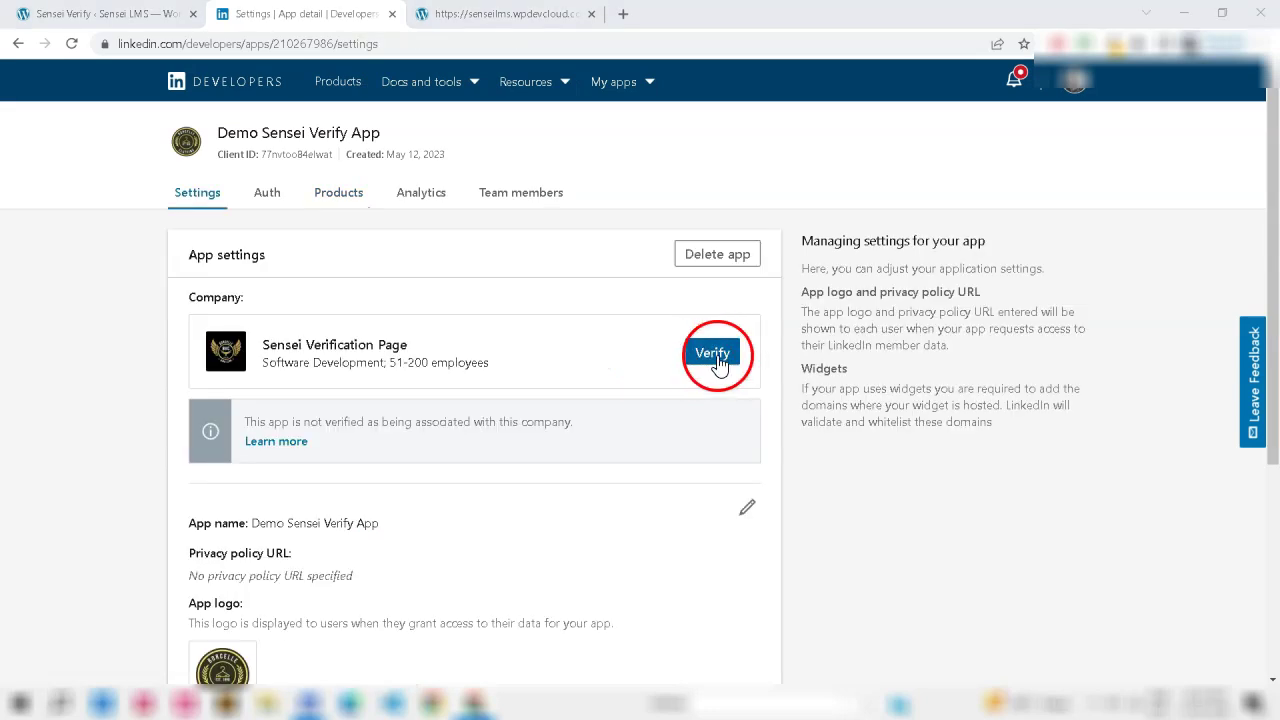
Generate the company verification URL for Sensei Verification Page in the app settings and copy it
left_click(714, 360)
left_click(425, 482)
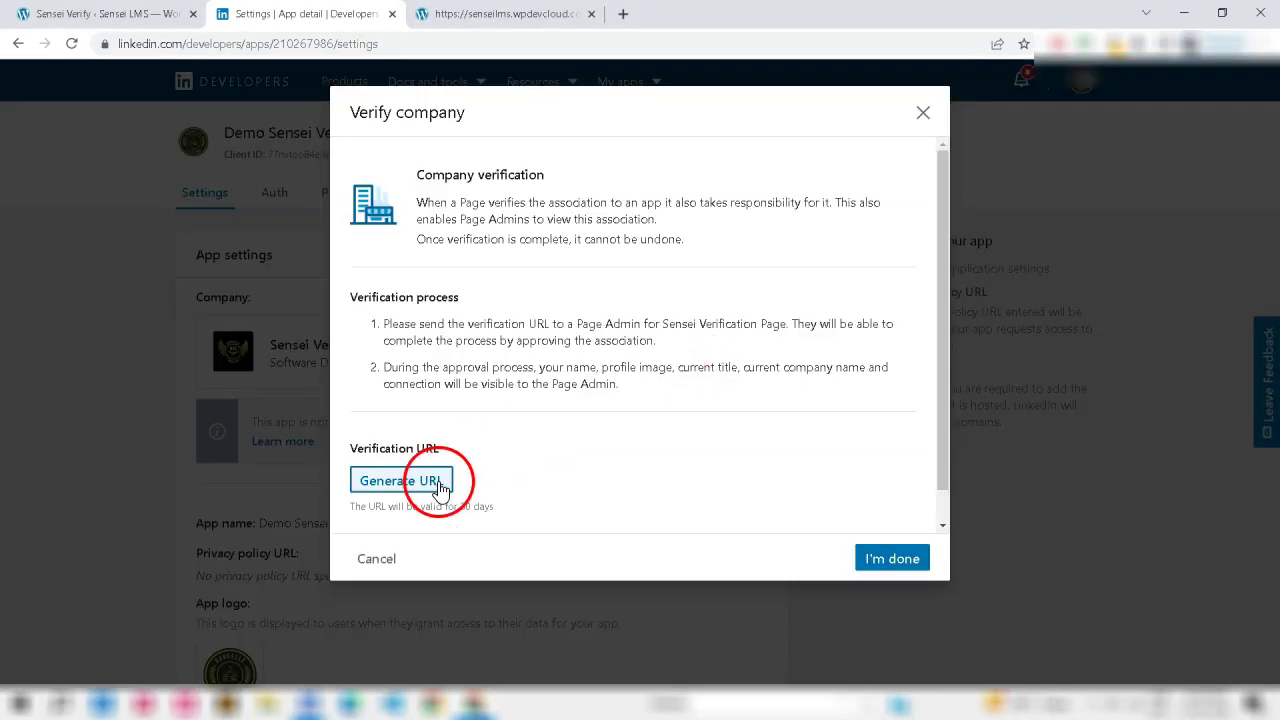
left_click(868, 451)
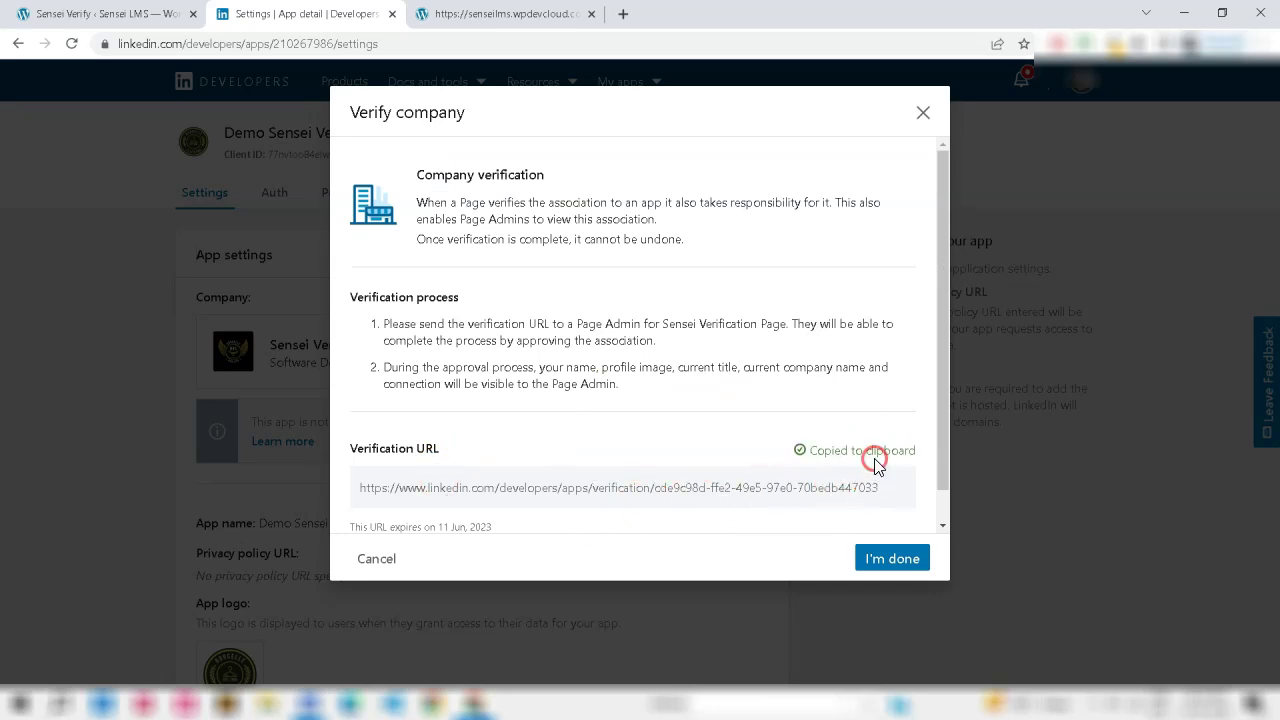
Finish the verification dialog, open the copied verification URL and verify Sensei Verification Page as responsible for Demo Sensei Verify App
left_click(889, 560)
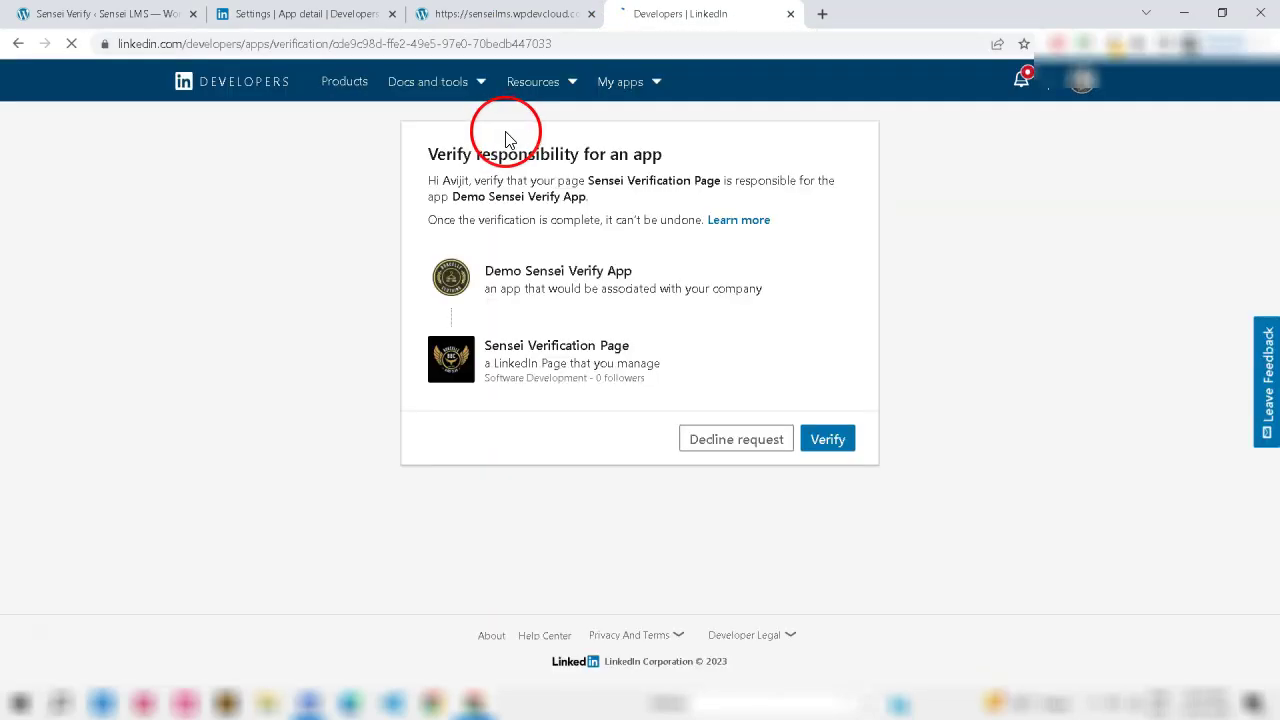
left_click(828, 441)
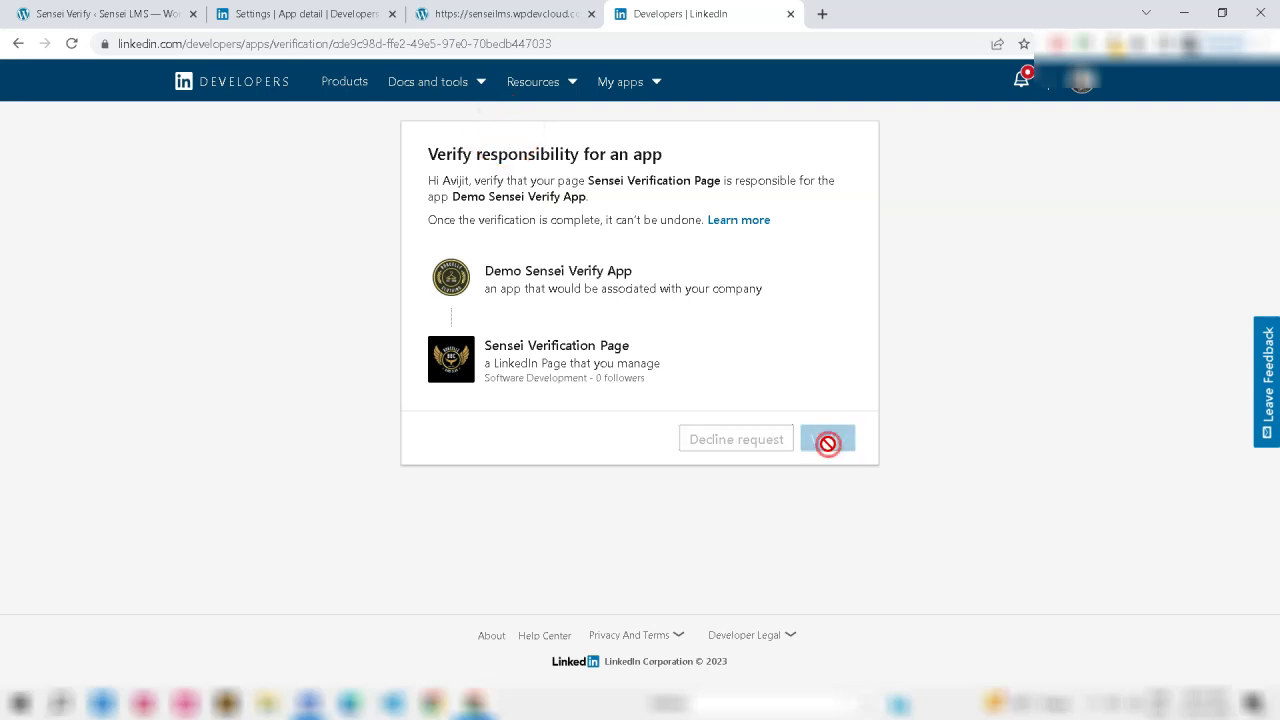
Copy the client ID from the LinkedIn app's authentication keys into the LinkedIn client ID setting of Sensei Verify
key("ctrl+1")
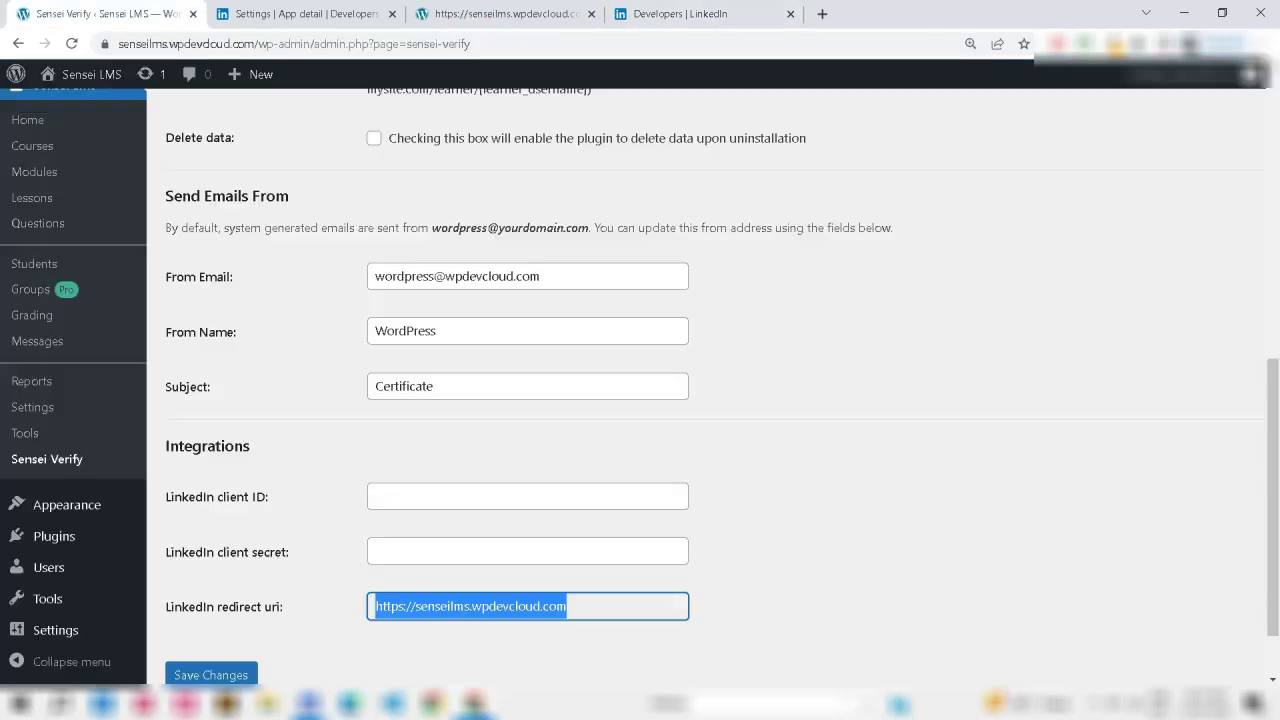
scroll(251, 463, "up", 4)
key("ctrl+2")
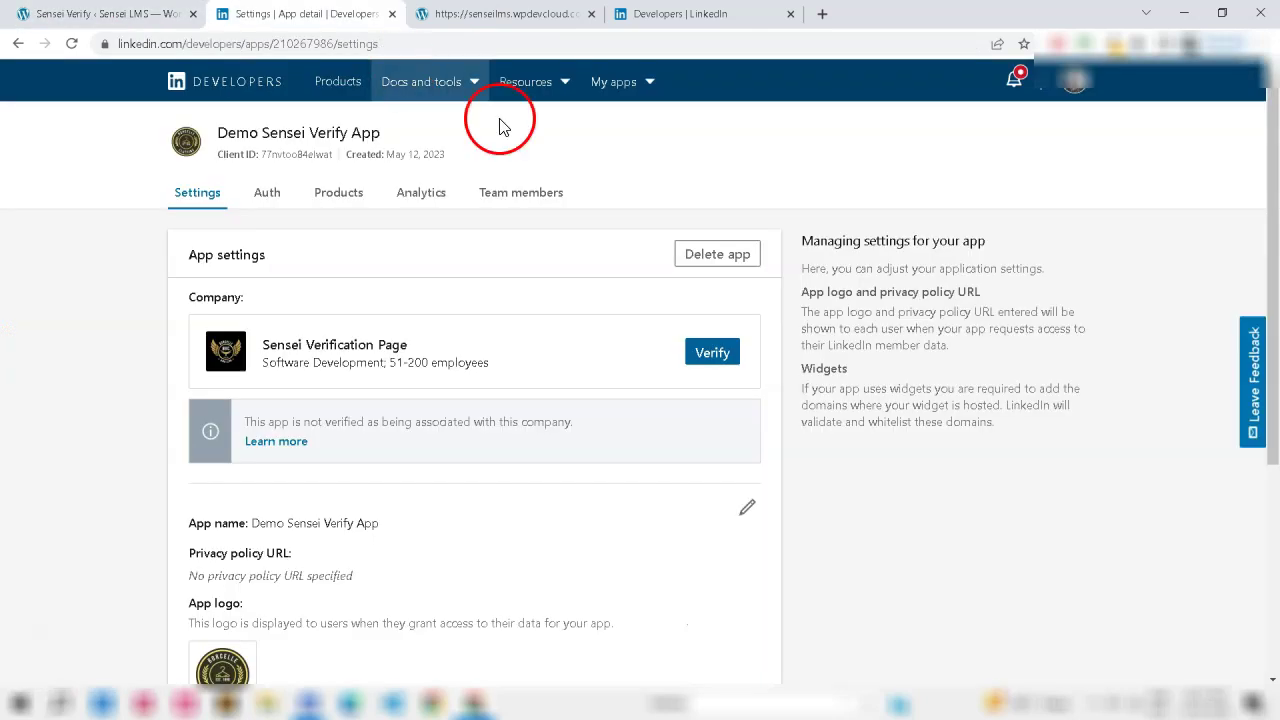
left_click(268, 195)
left_click(243, 364)
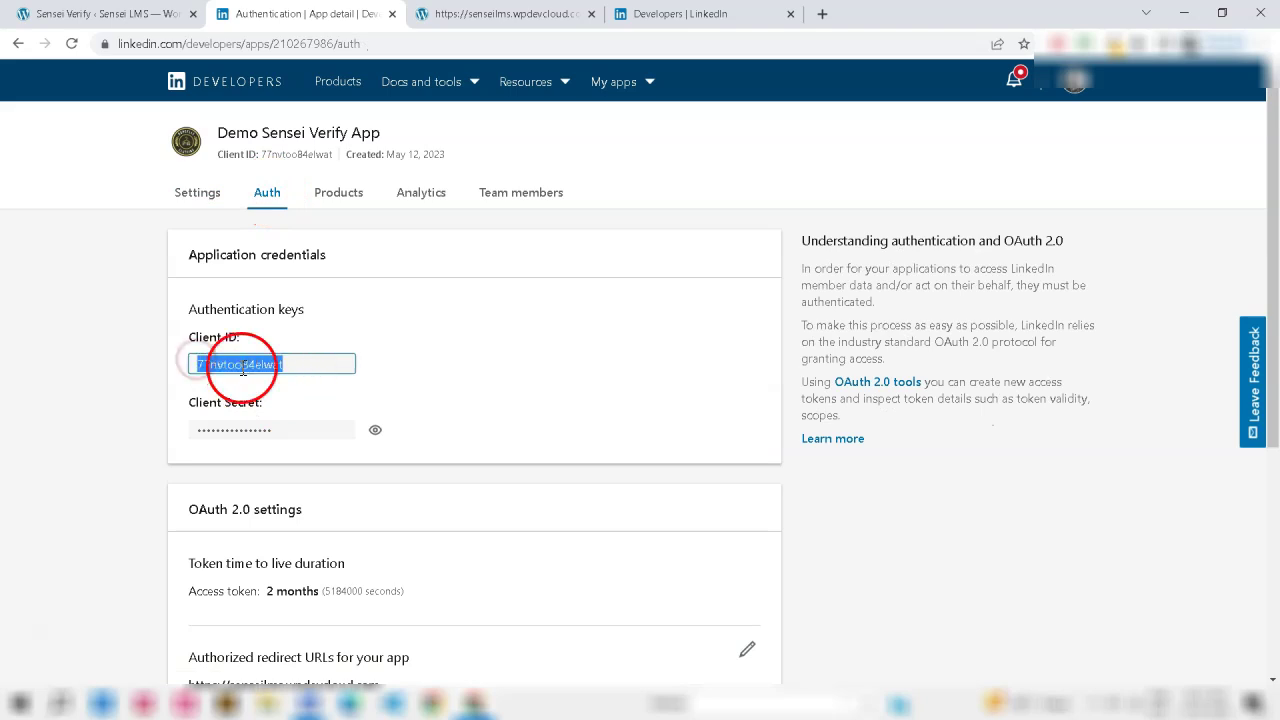
right_click(245, 365)
left_click(303, 375)
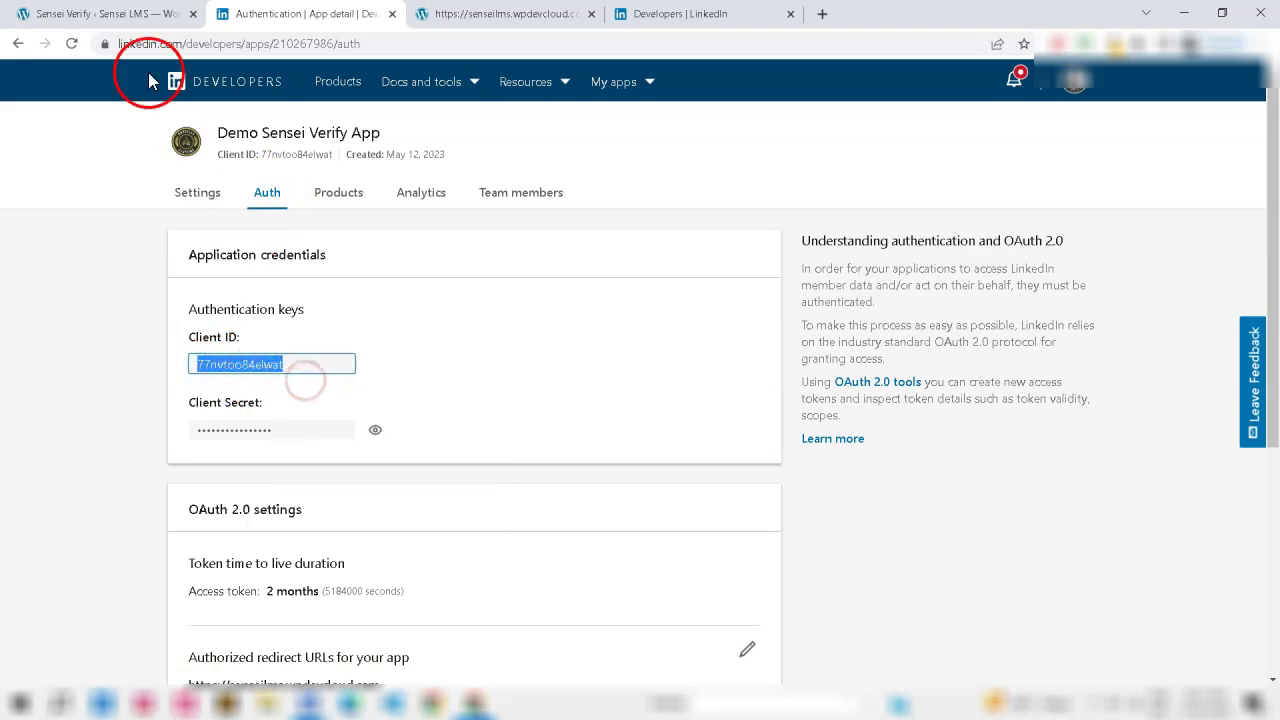
key("ctrl+shift+Tab")
scroll(306, 466, "down", 4)
left_click(432, 410)
key("ctrl+v")
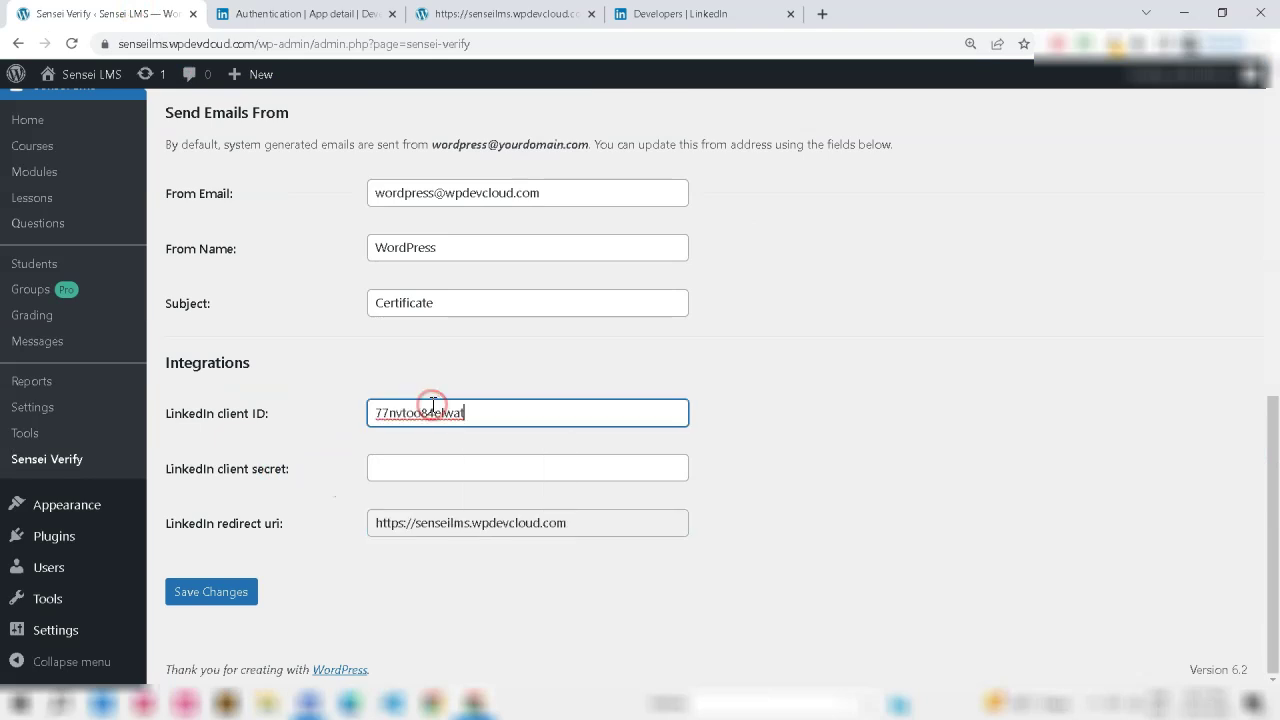
Reveal and copy the LinkedIn app's client secret, paste it as the LinkedIn client secret in Sensei Verify, and save the changes
left_click(330, 16)
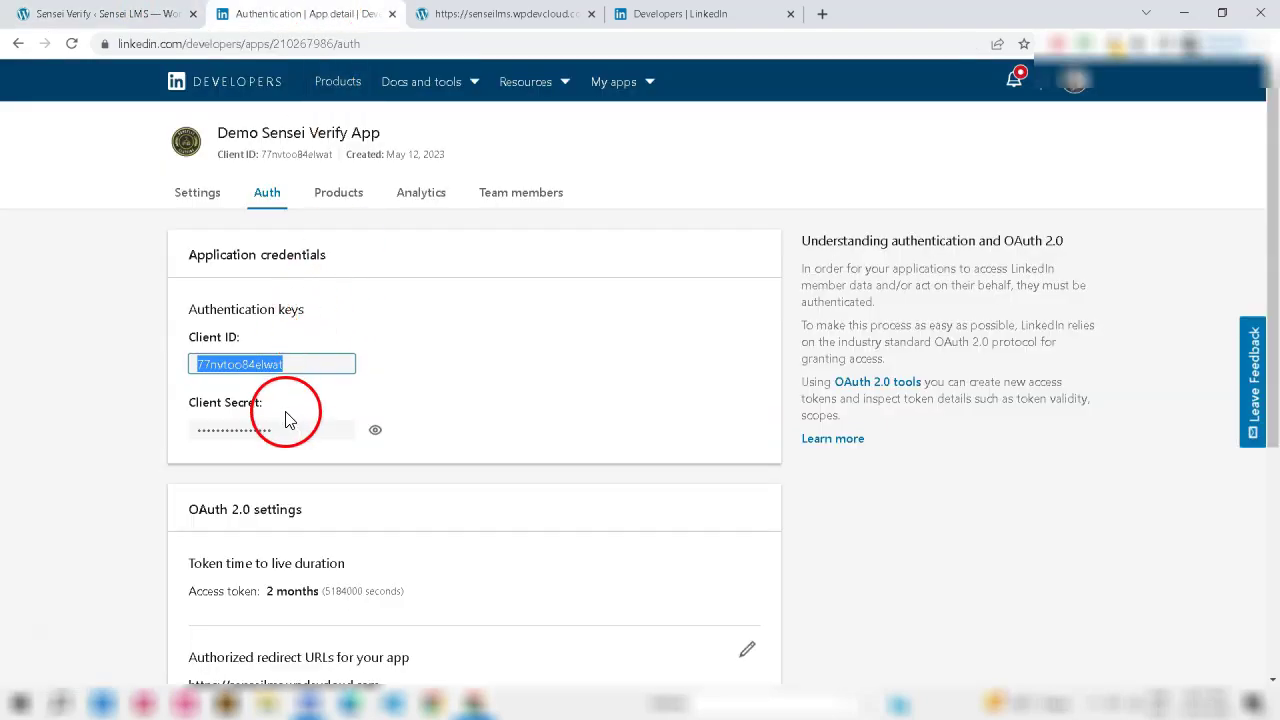
left_click(373, 432)
left_click_drag(297, 429, 173, 432)
key("ctrl+c")
key("ctrl+shift+Tab")
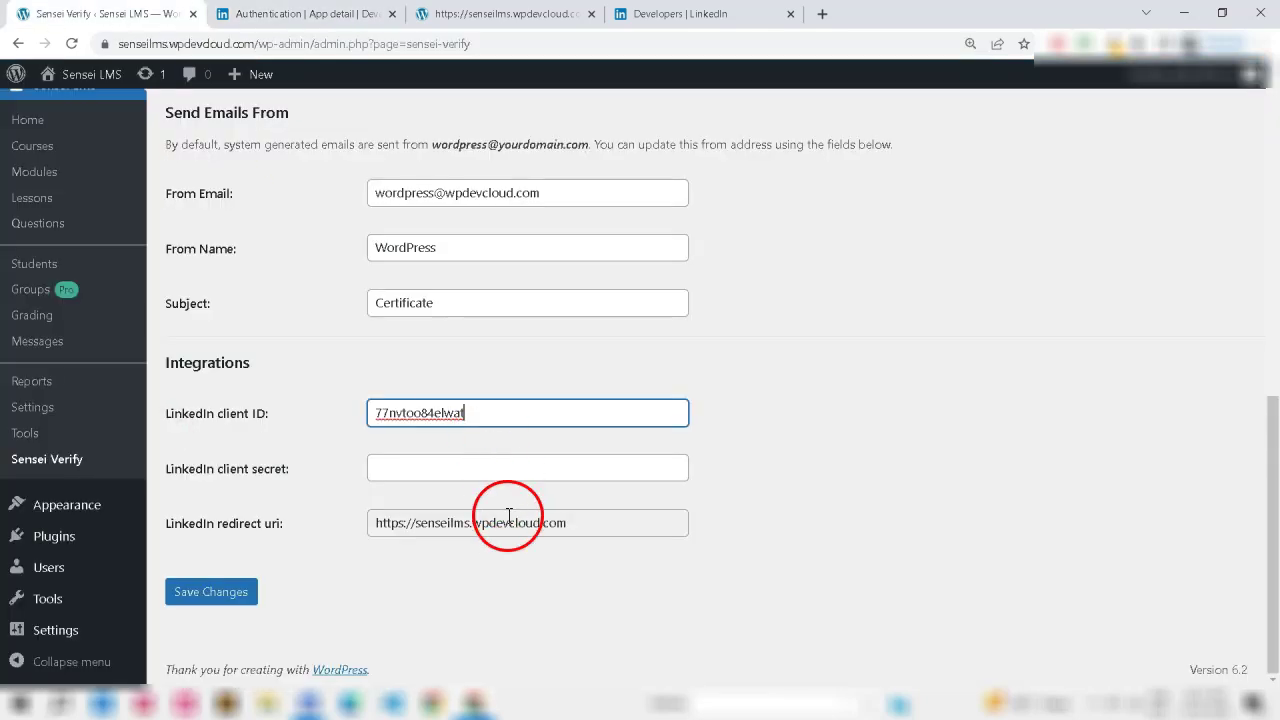
left_click(434, 478)
key("ctrl+v")
left_click(203, 600)
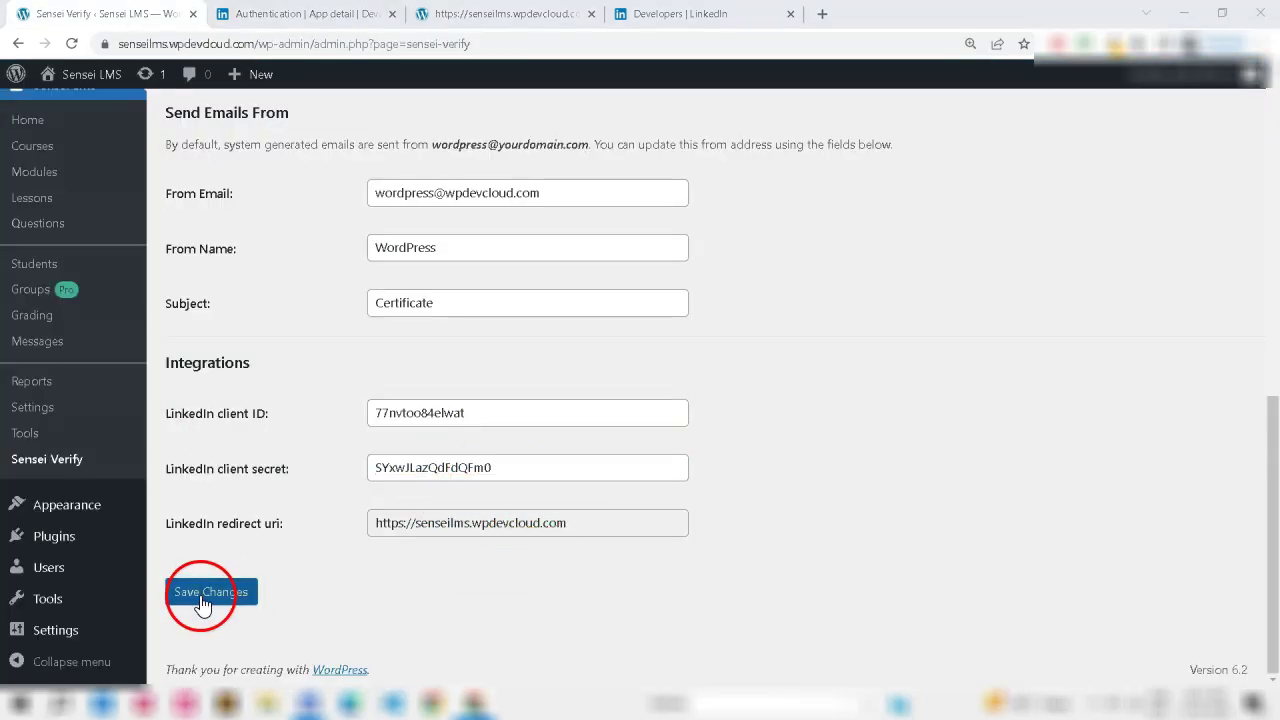
left_click(386, 570)
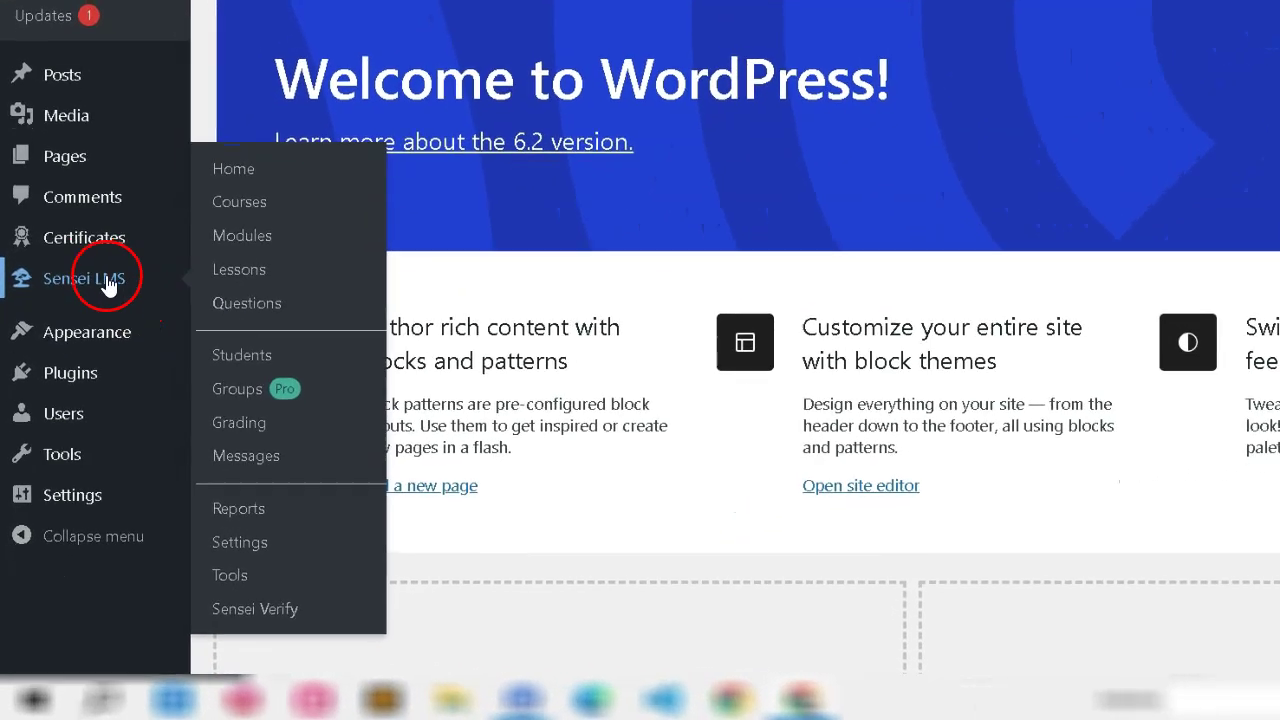
Open Certificate Template 2 from the certificate templates for editing
mouse_move(42, 355)
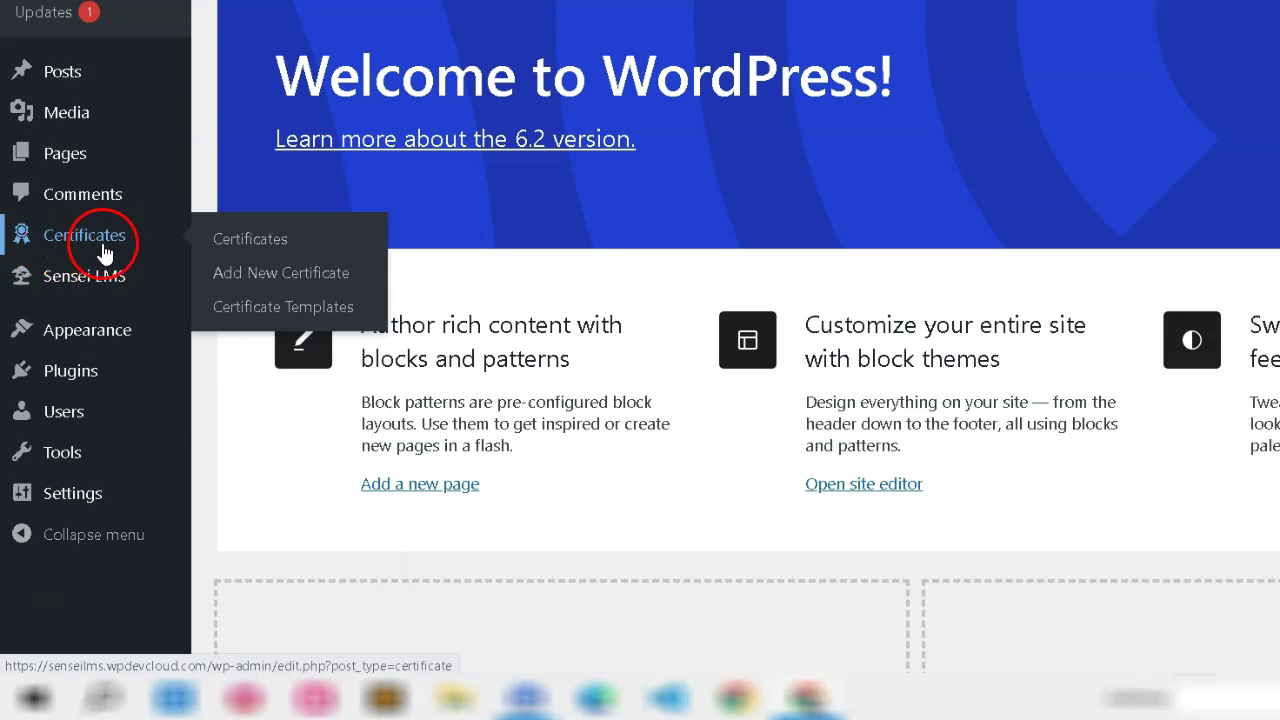
left_click(277, 318)
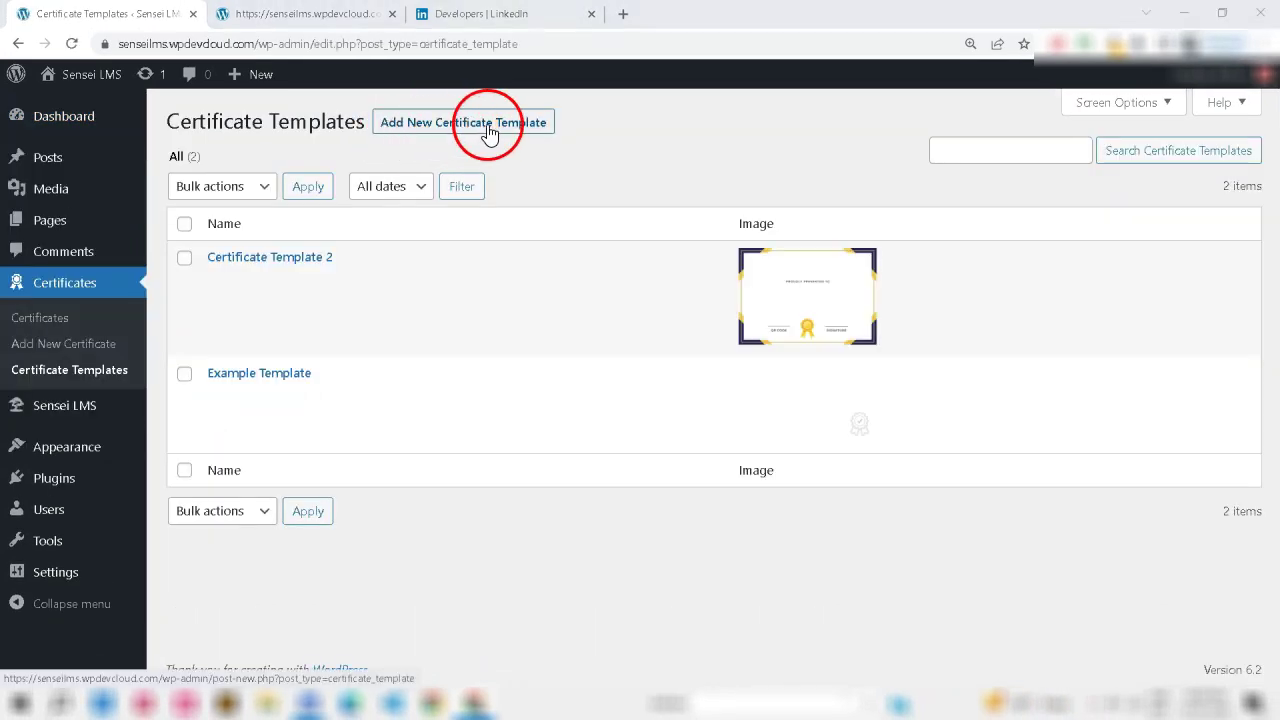
left_click(277, 268)
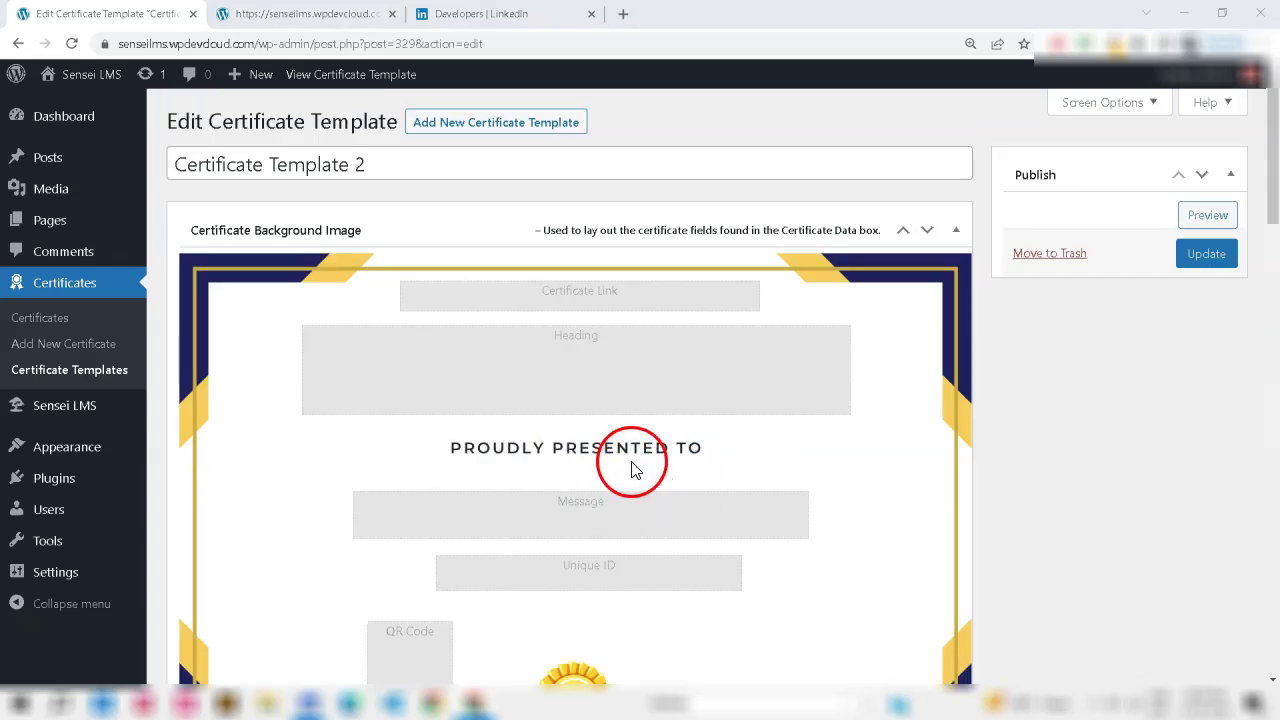
Reposition the Certificate Link area slightly down and to the left, just above the heading on the certificate background
scroll(632, 470, "down", 10)
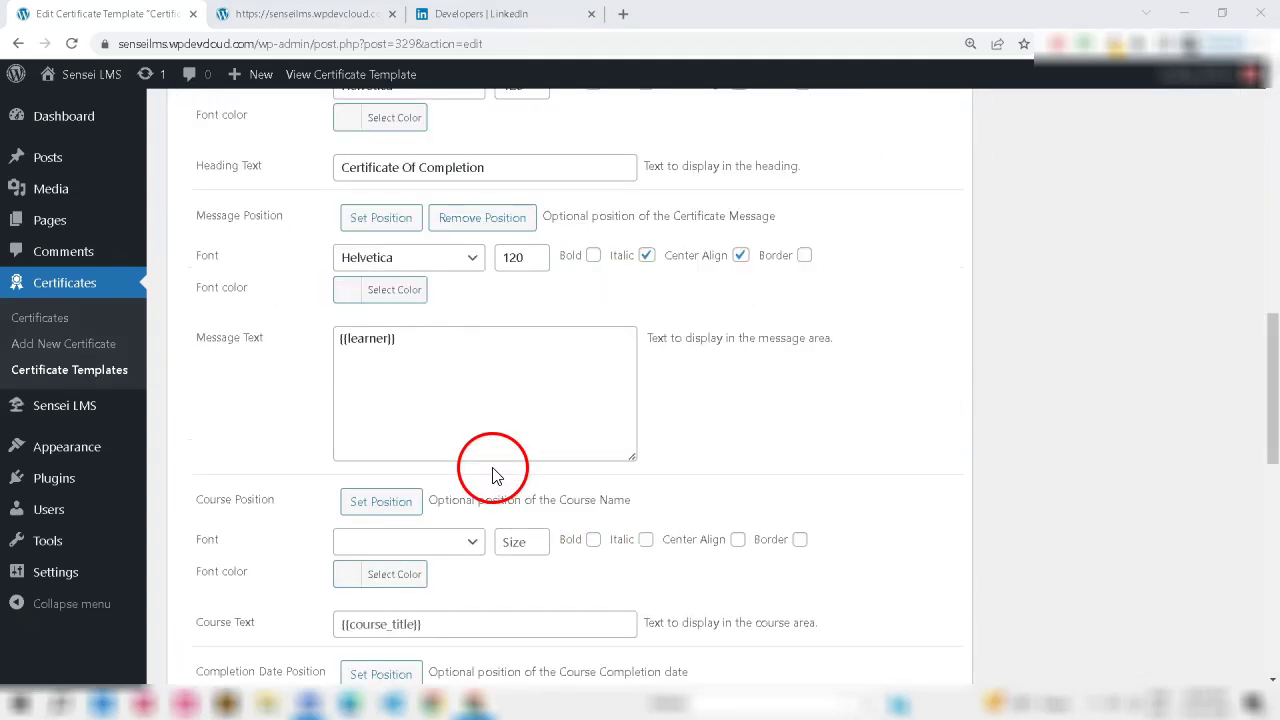
scroll(490, 475, "down", 8)
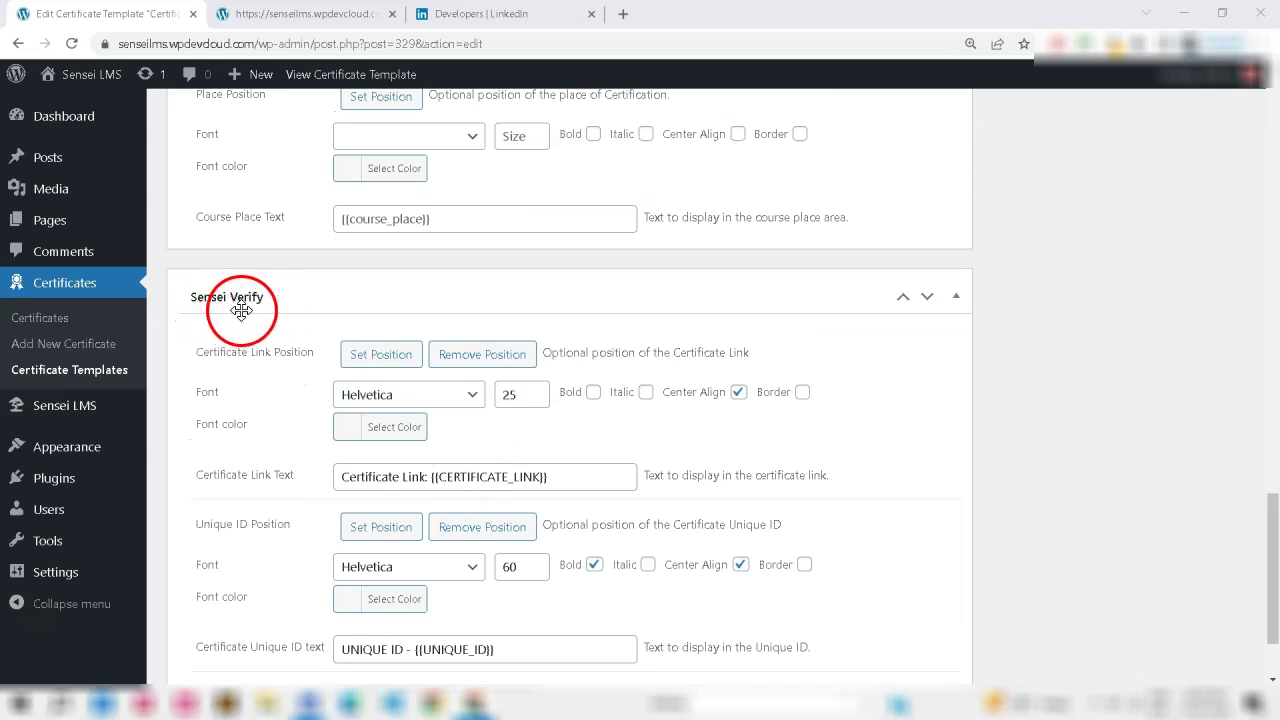
left_click_drag(268, 308, 287, 379)
left_click(380, 366)
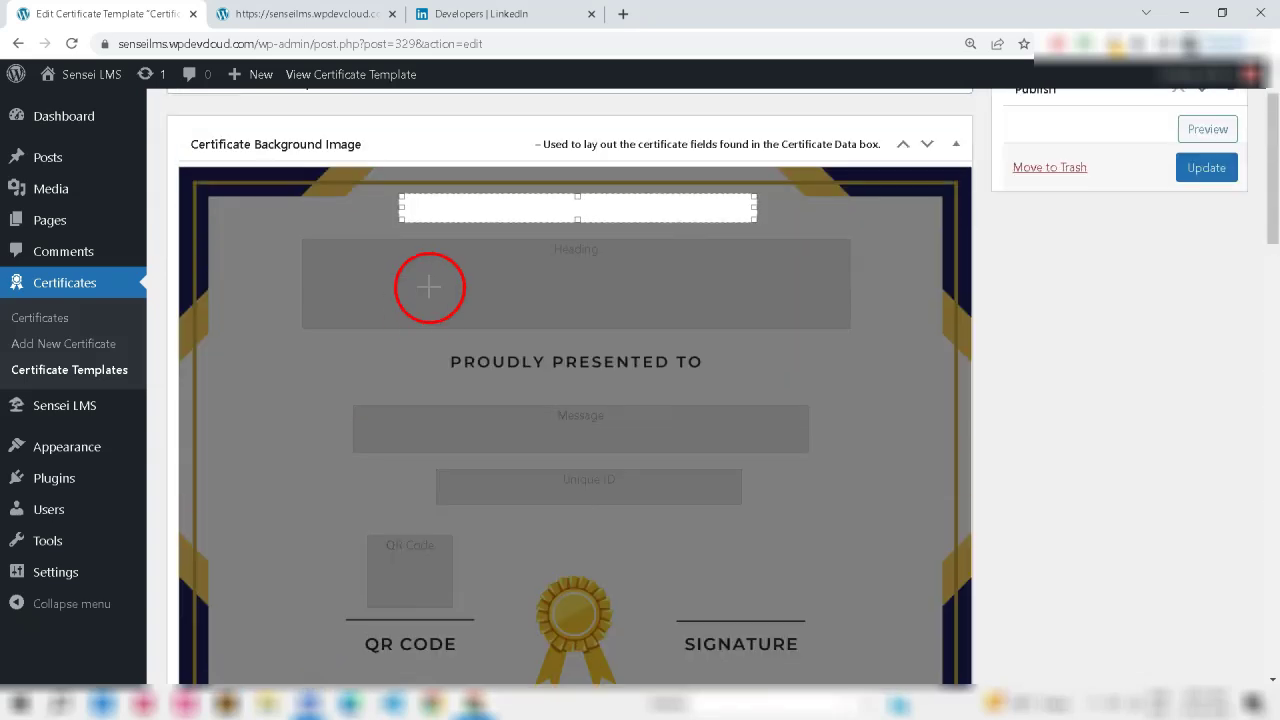
mouse_move(553, 205)
left_mouse_down()
mouse_move(554, 194)
mouse_move(555, 228)
mouse_move(550, 209)
left_mouse_up()
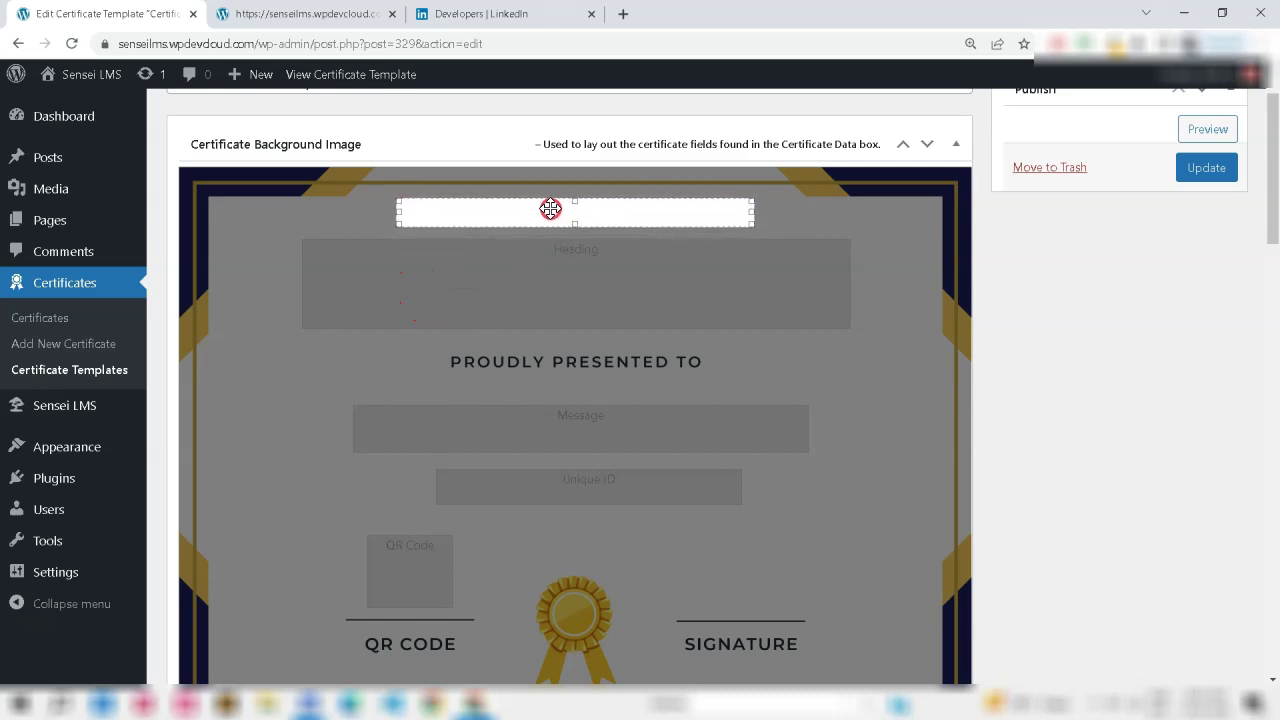
left_click(587, 328)
Reposition the Unique ID area slightly down and to the left, below the message area on the certificate background
left_click_drag(197, 404, 273, 410)
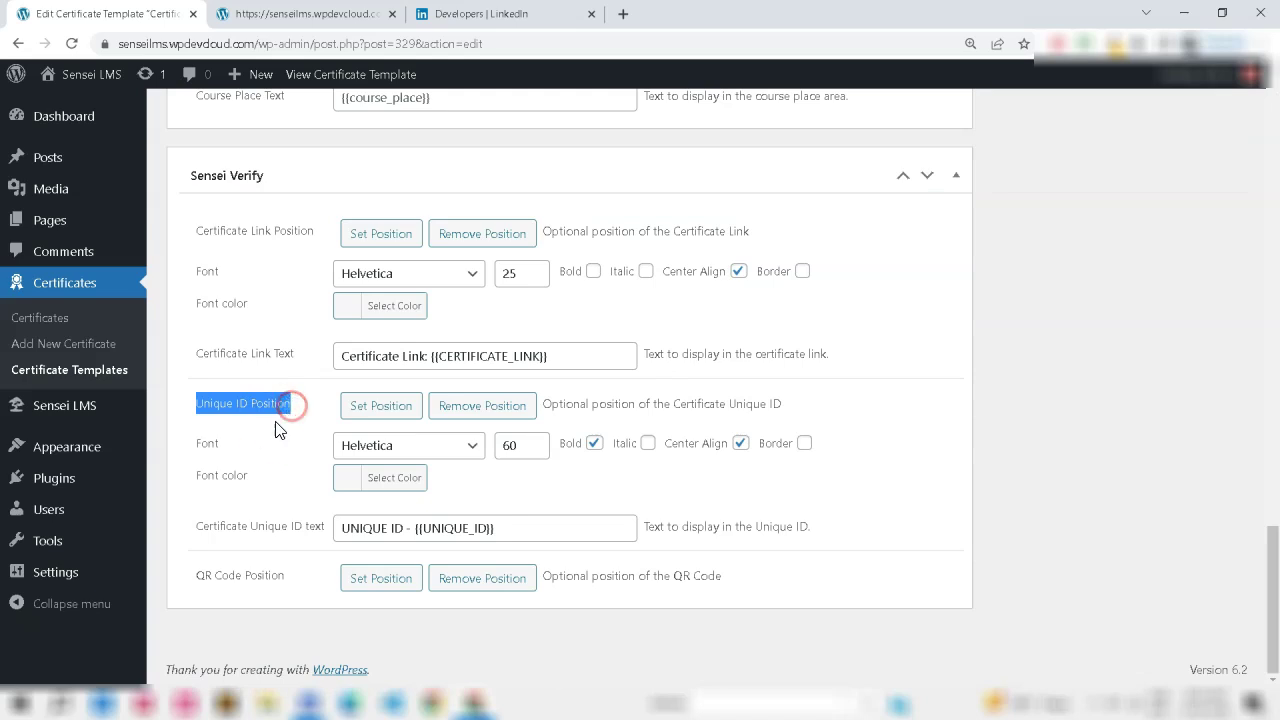
left_click(380, 413)
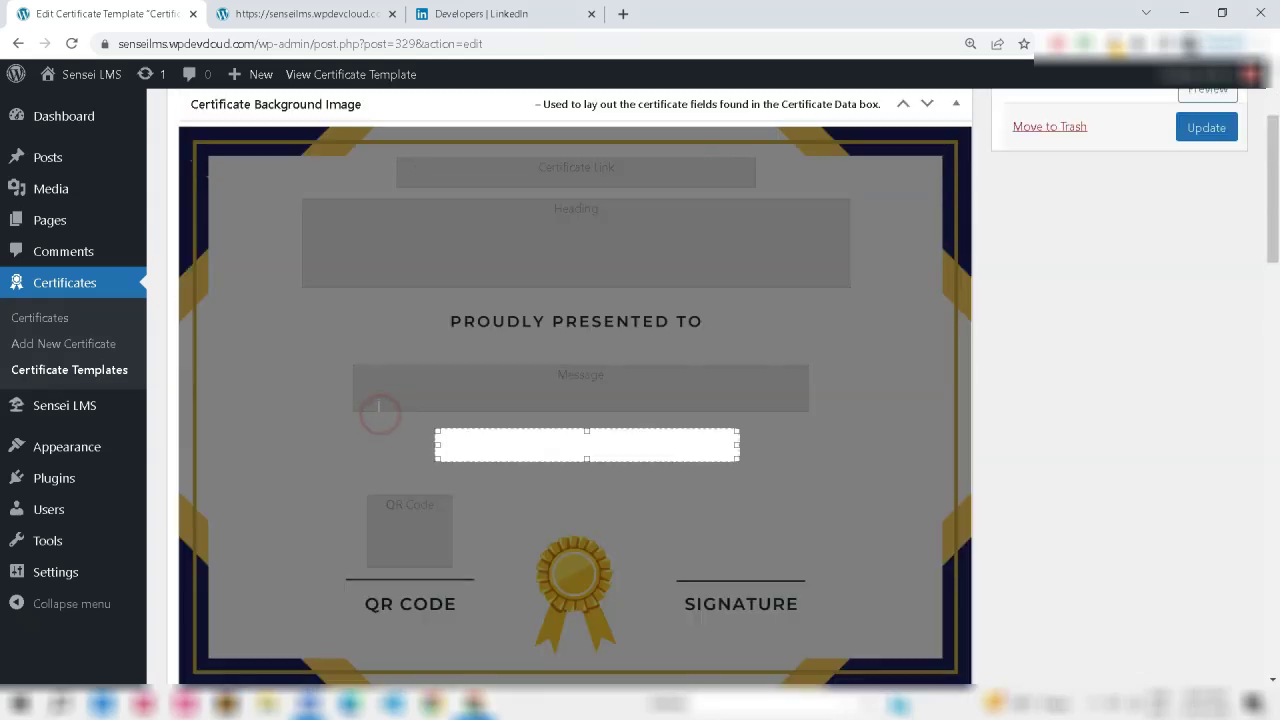
mouse_move(508, 486)
left_mouse_down()
mouse_move(511, 554)
mouse_move(503, 489)
mouse_move(502, 501)
left_mouse_up()
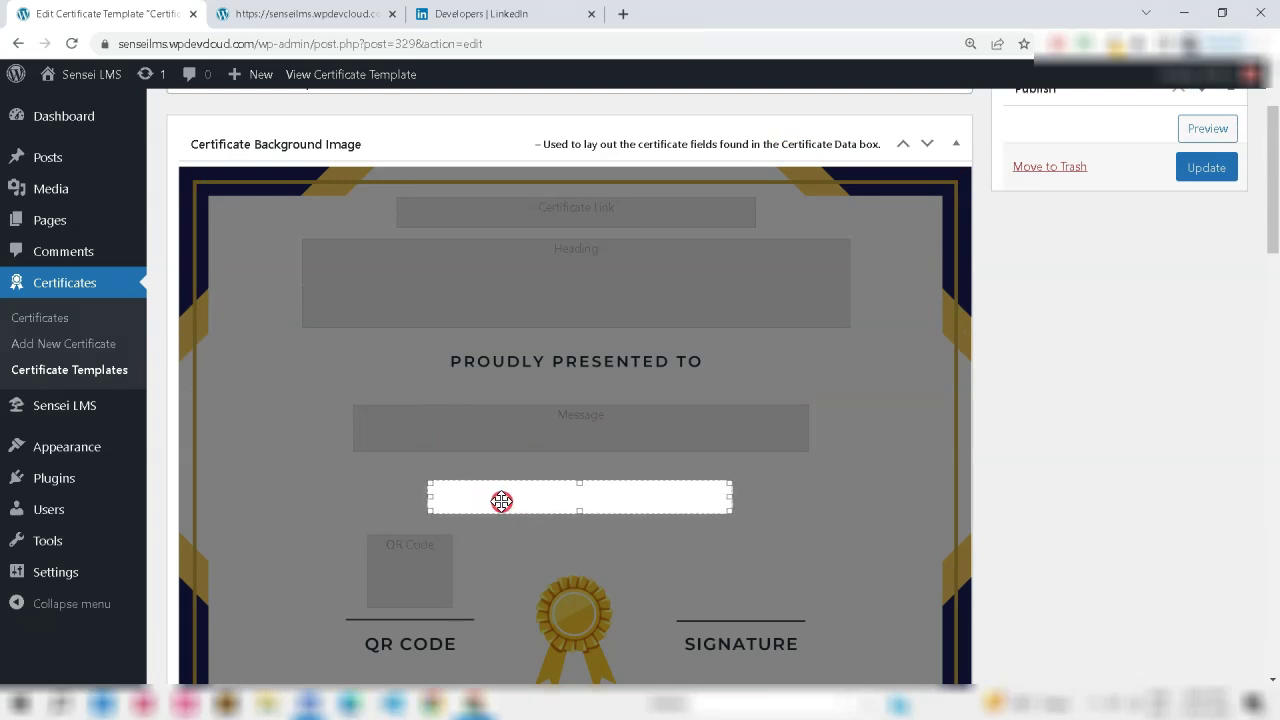
Adjust the QR Code area above the QR CODE line by extending its upper-left corner slightly outward
scroll(499, 499, "down", 15)
left_click_drag(287, 576, 203, 585)
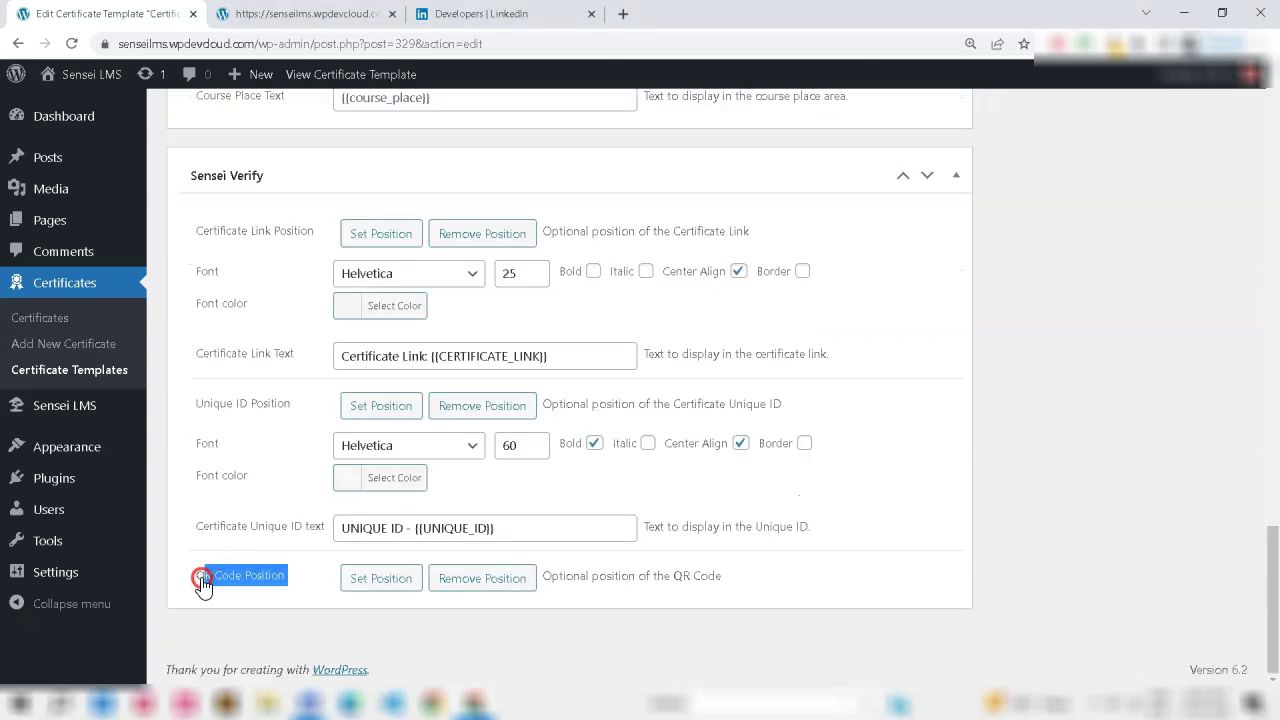
left_click(403, 627)
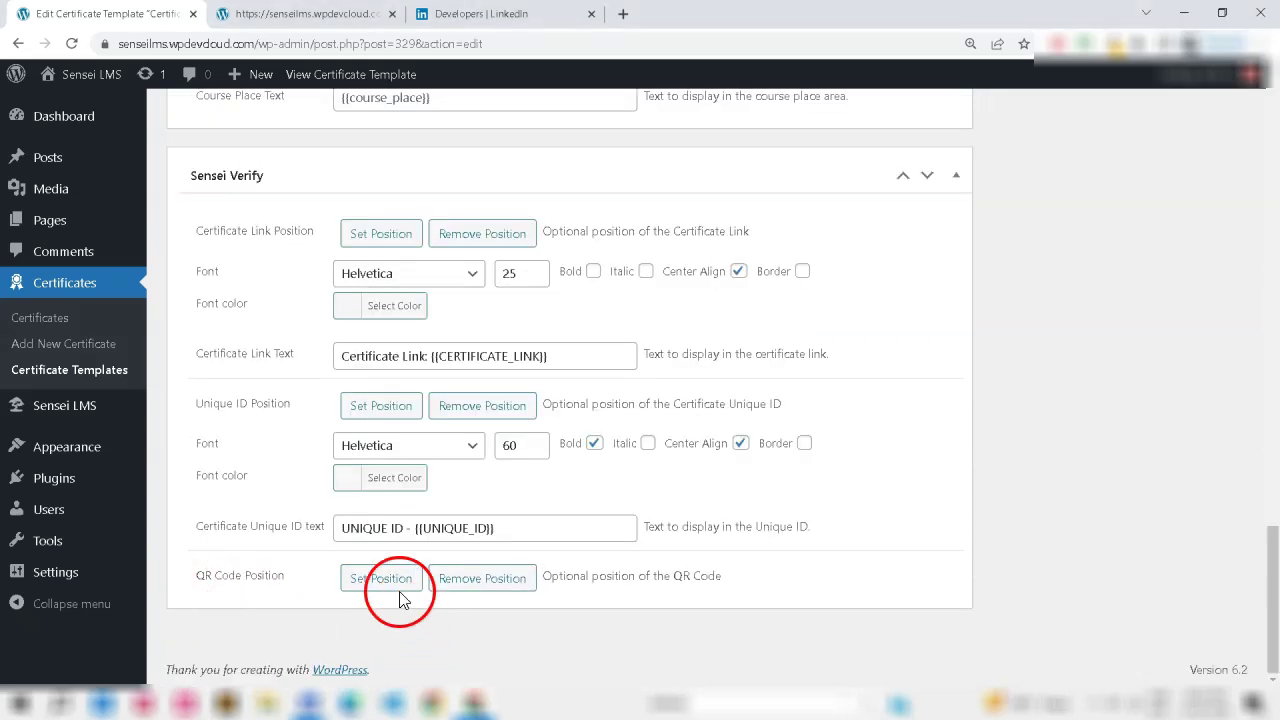
left_click(398, 590)
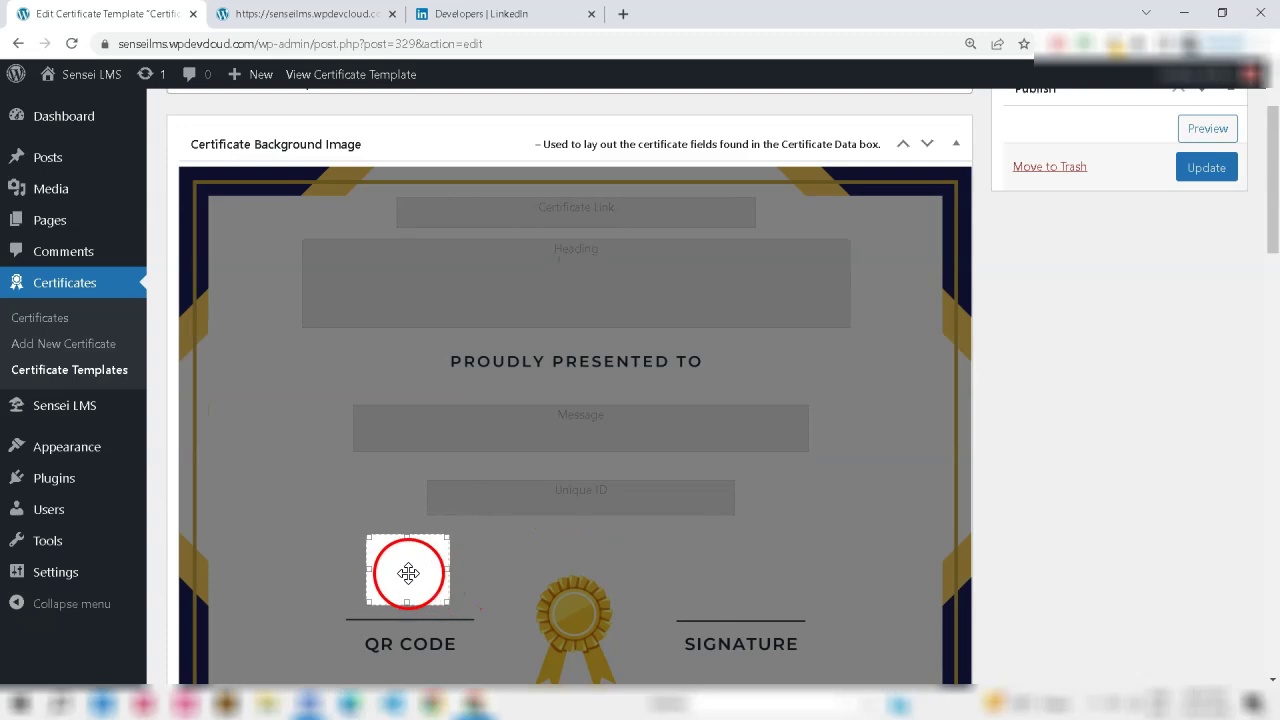
left_click_drag(367, 539, 345, 517)
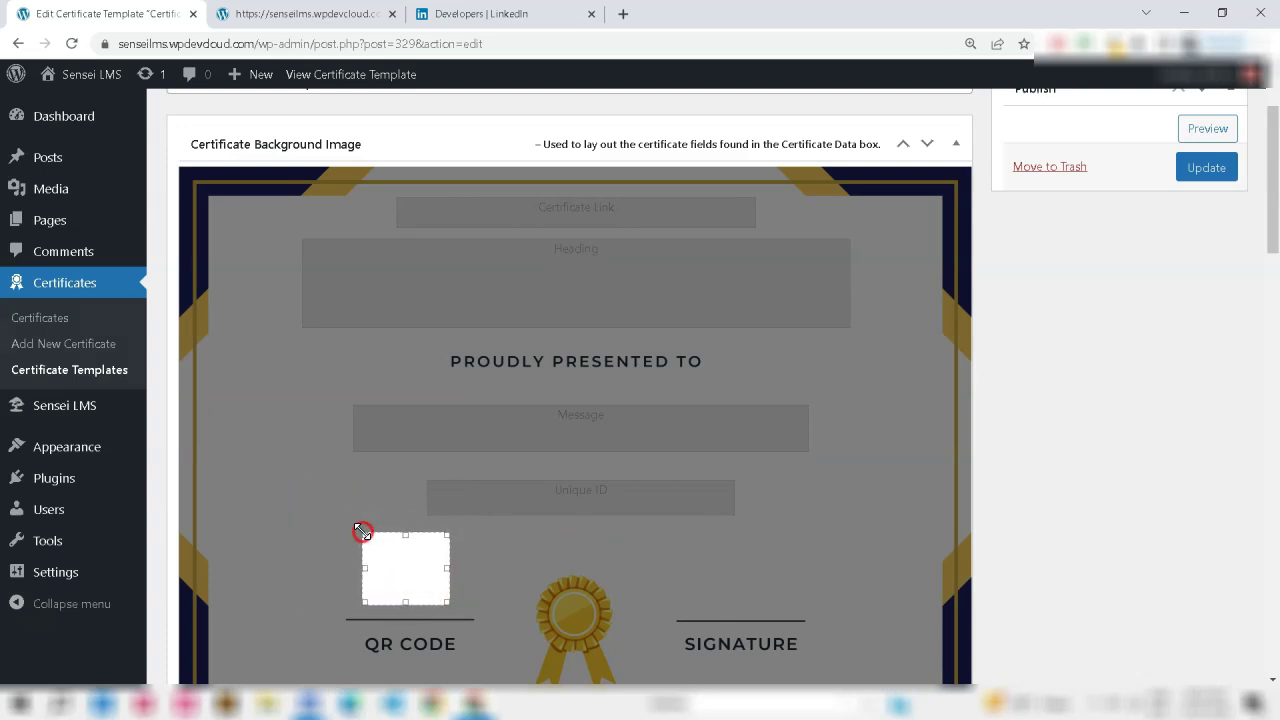
scroll(463, 551, "down", 10)
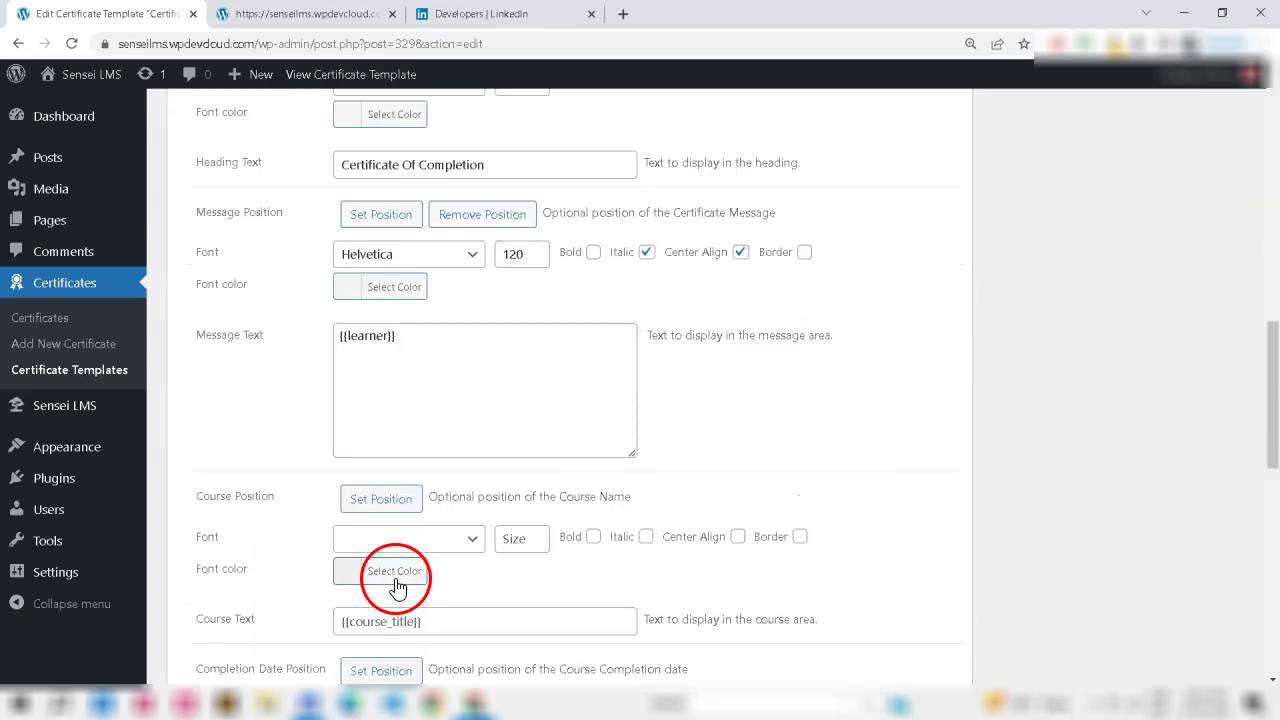
scroll(398, 588, "down", 8)
left_click(372, 588)
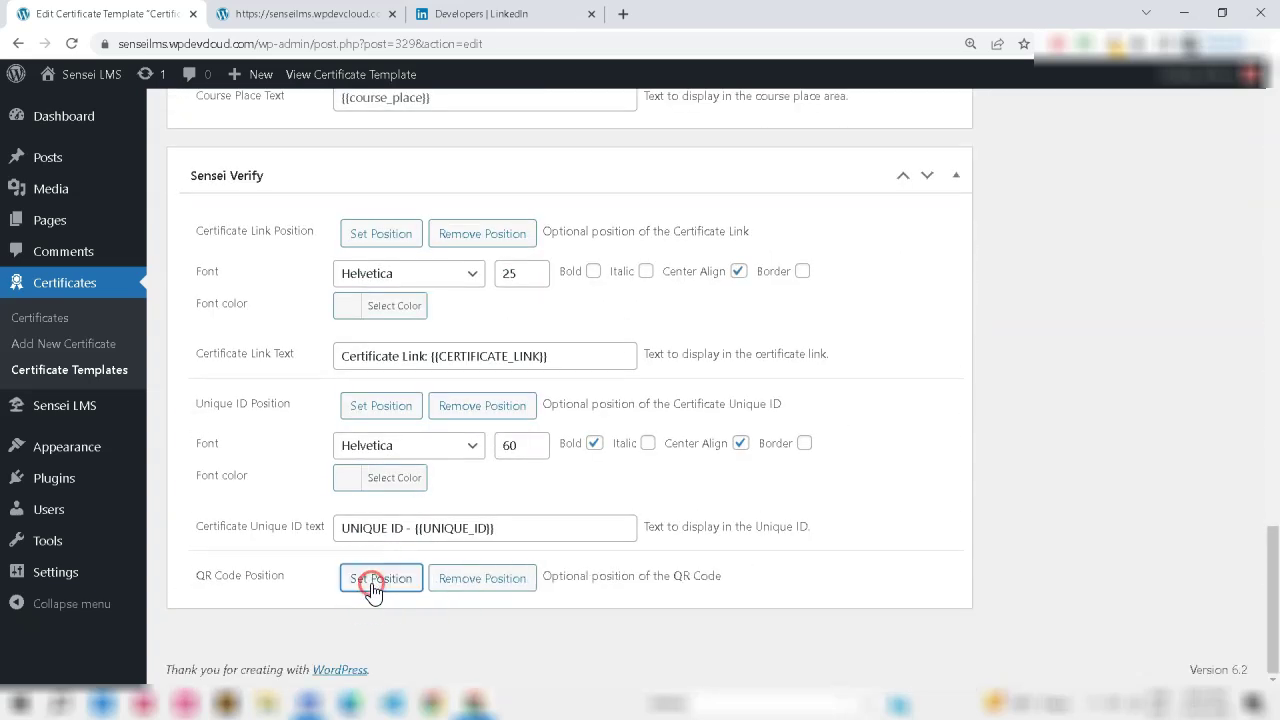
Examine the text and placeholders of the Certificate Link and Unique ID fields in the Sensei Verify section
double_click(402, 356)
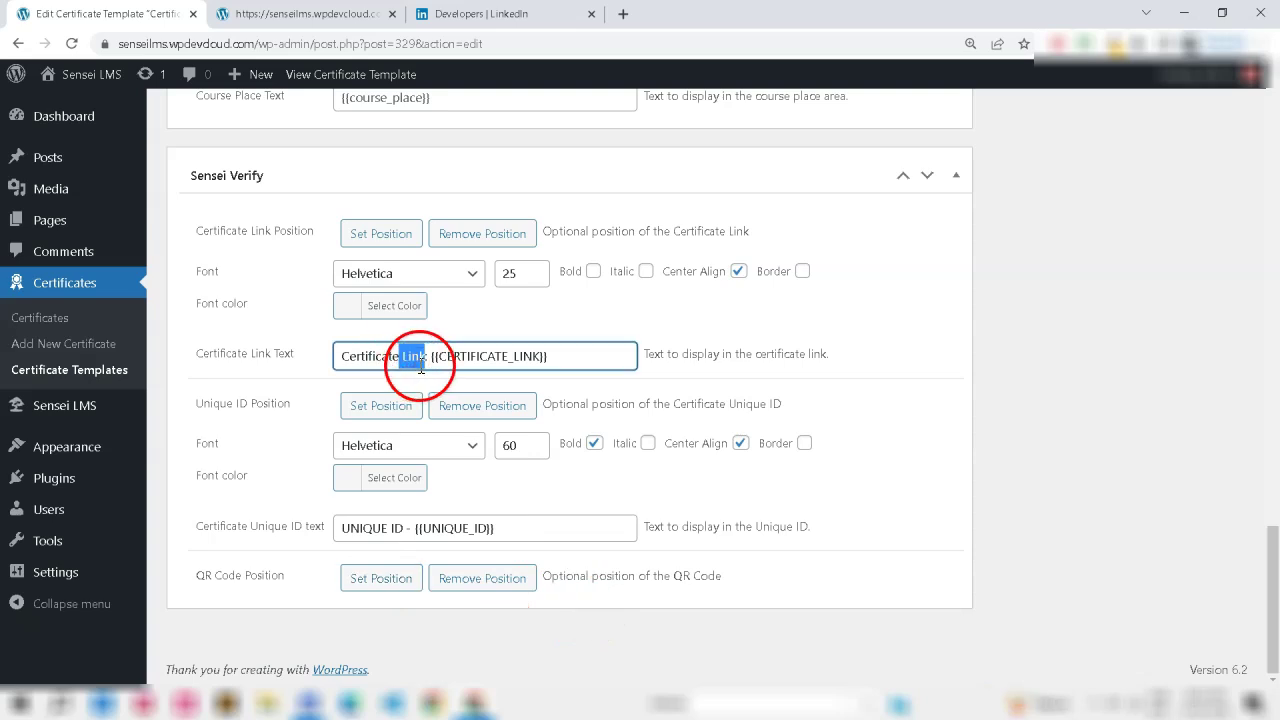
left_click(395, 528)
left_click_drag(340, 530, 430, 530)
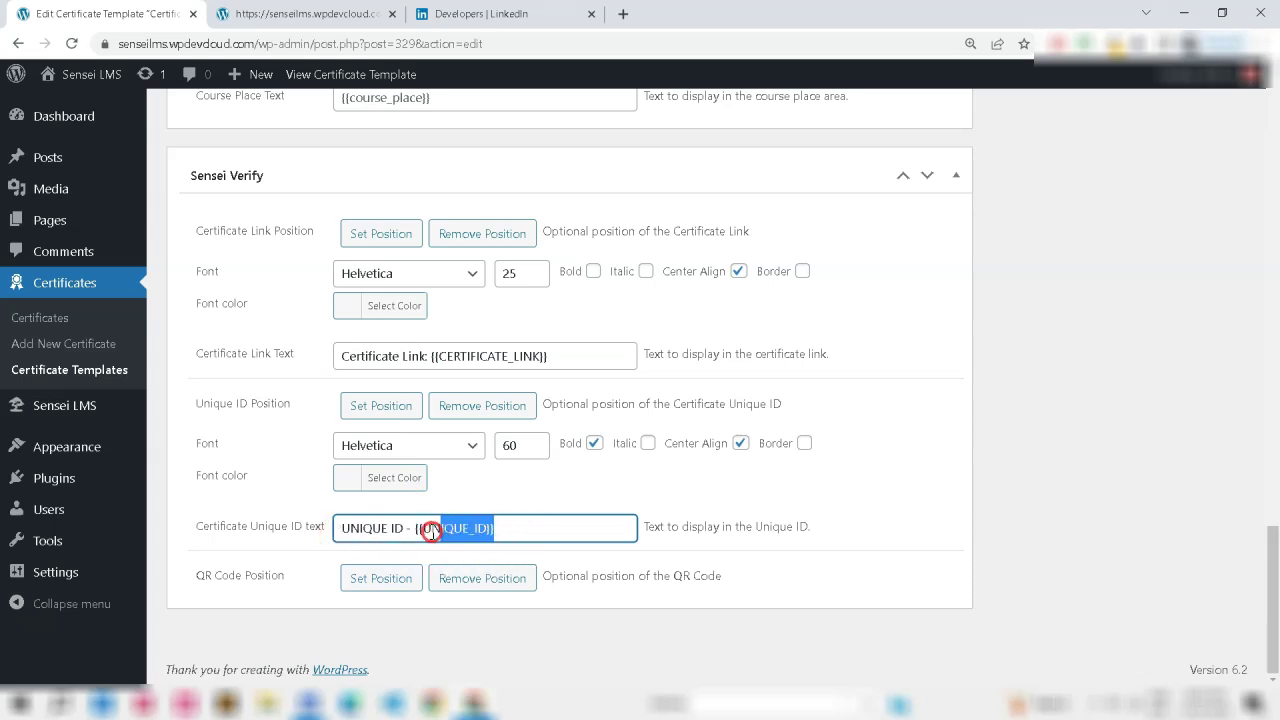
left_click_drag(557, 360, 447, 360)
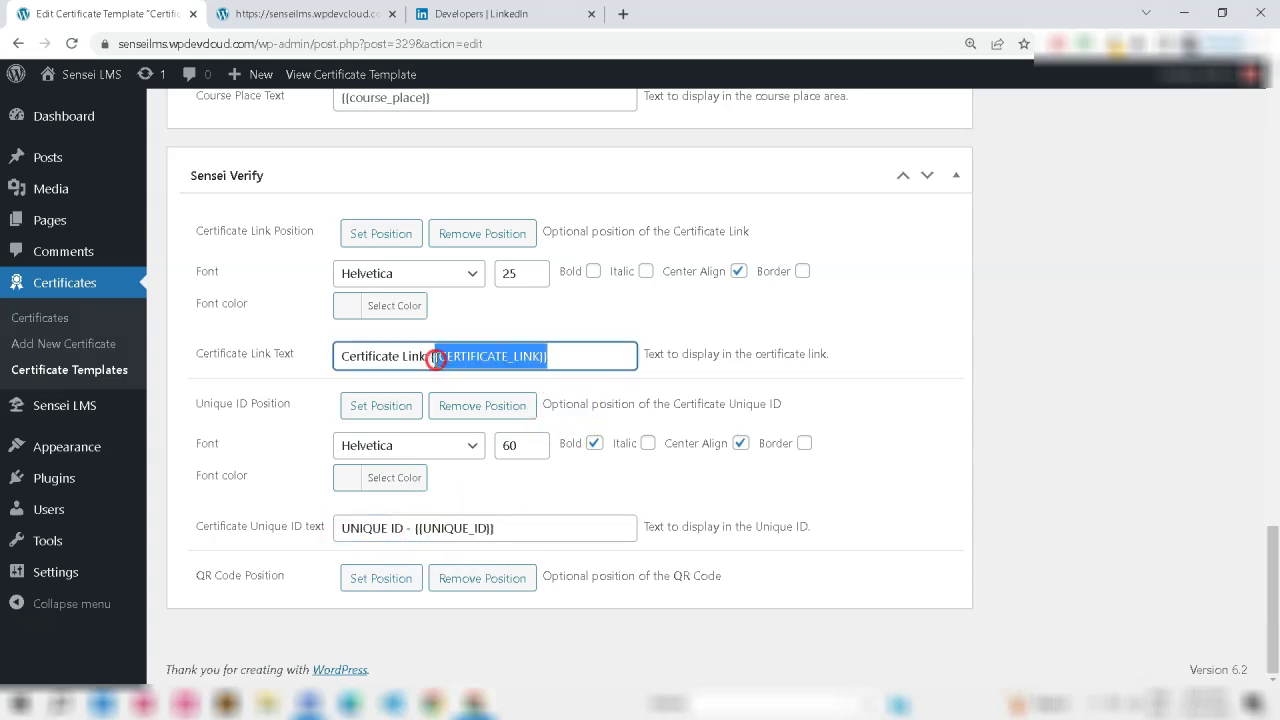
left_click(606, 498)
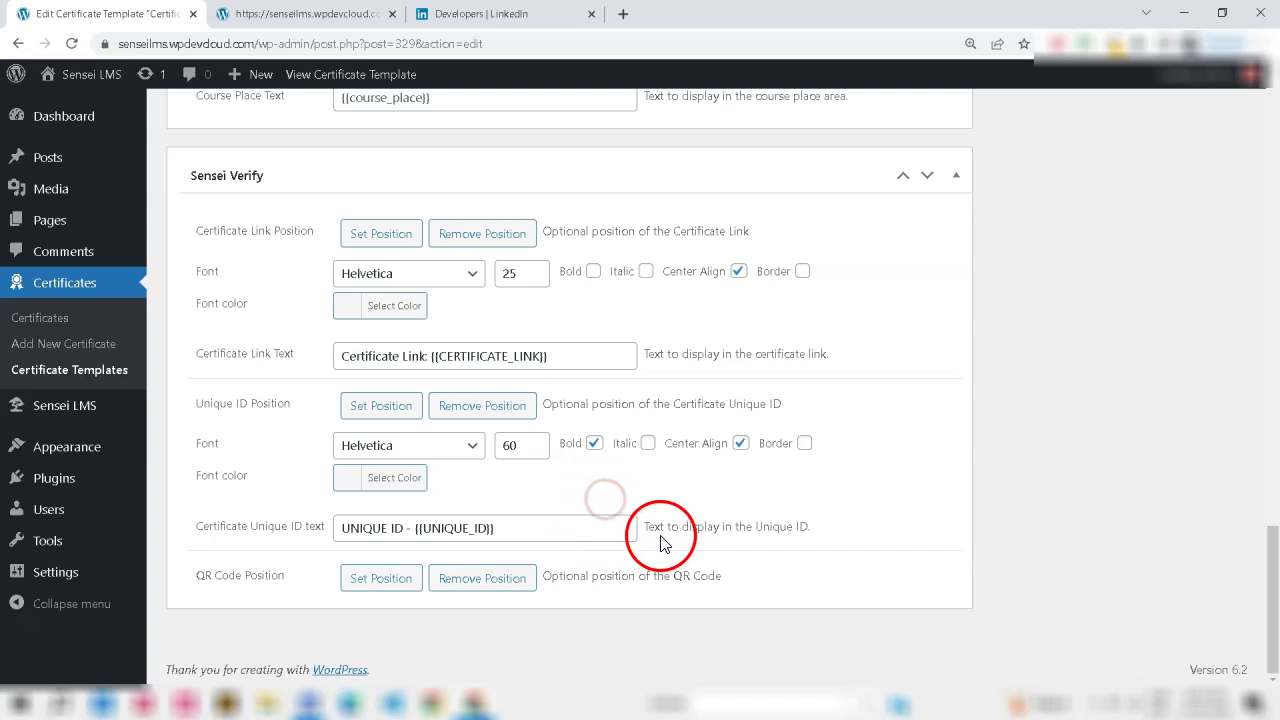
Try the border and italic options for the Unique ID text and switch both off again
left_click(435, 456)
left_click(537, 446)
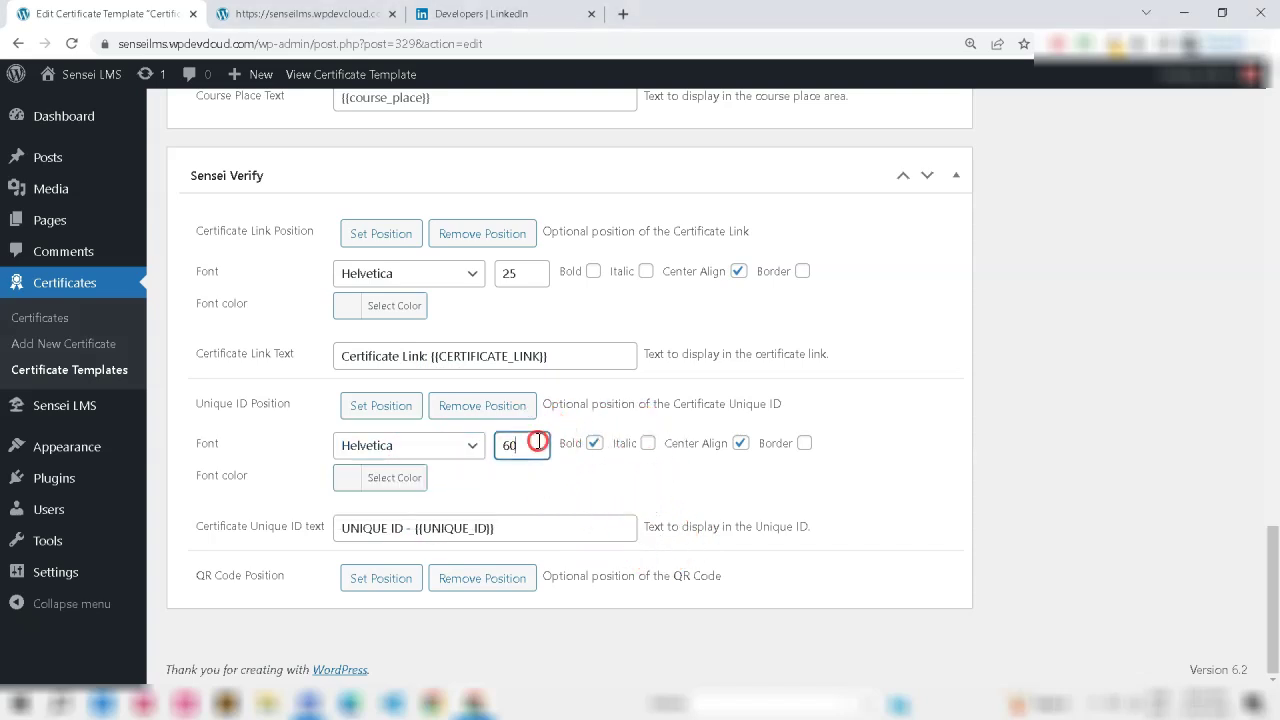
left_click(804, 444)
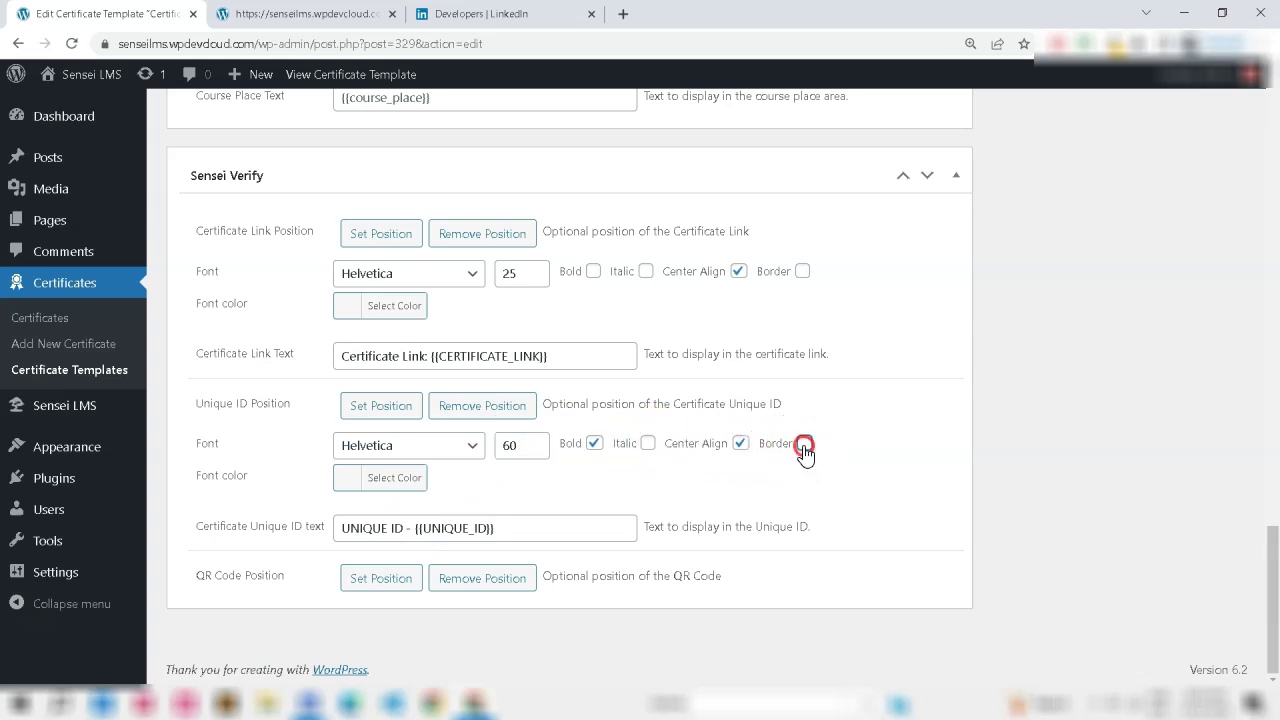
left_click(647, 446)
left_click(806, 444)
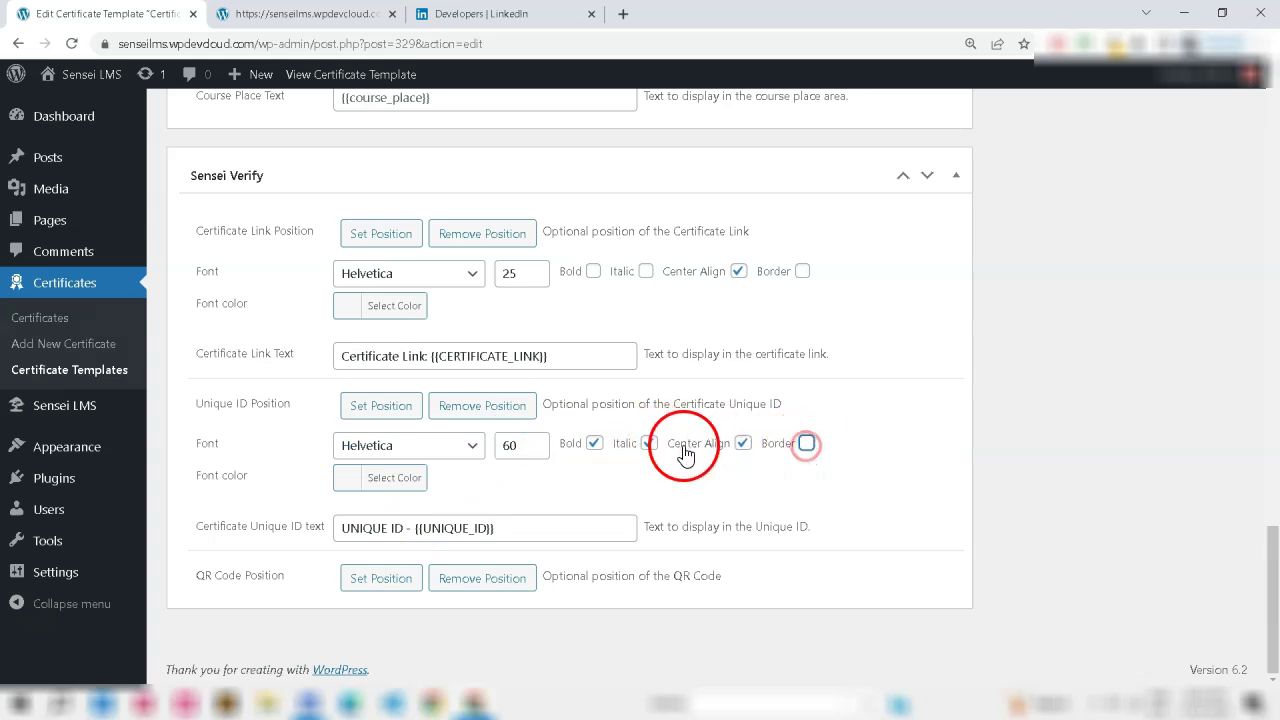
left_click(648, 445)
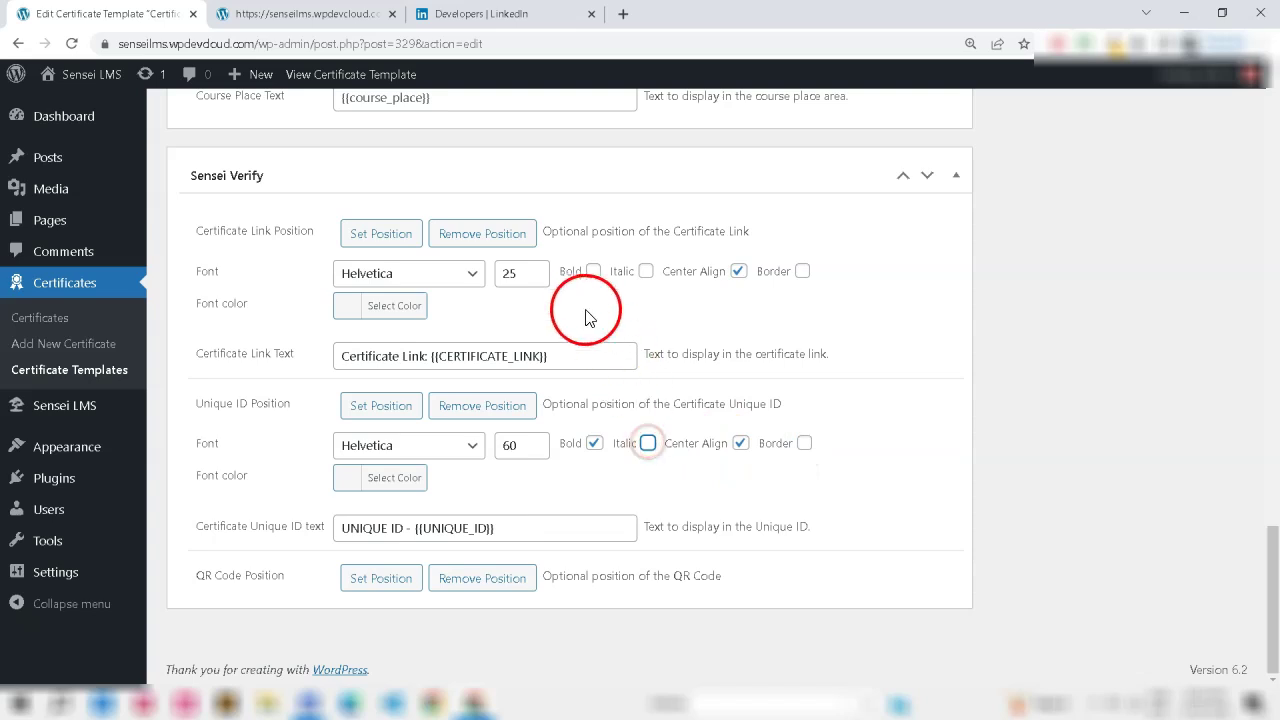
Try the bold and border options for the Certificate Link text and switch both off again
left_click(592, 272)
left_click(593, 272)
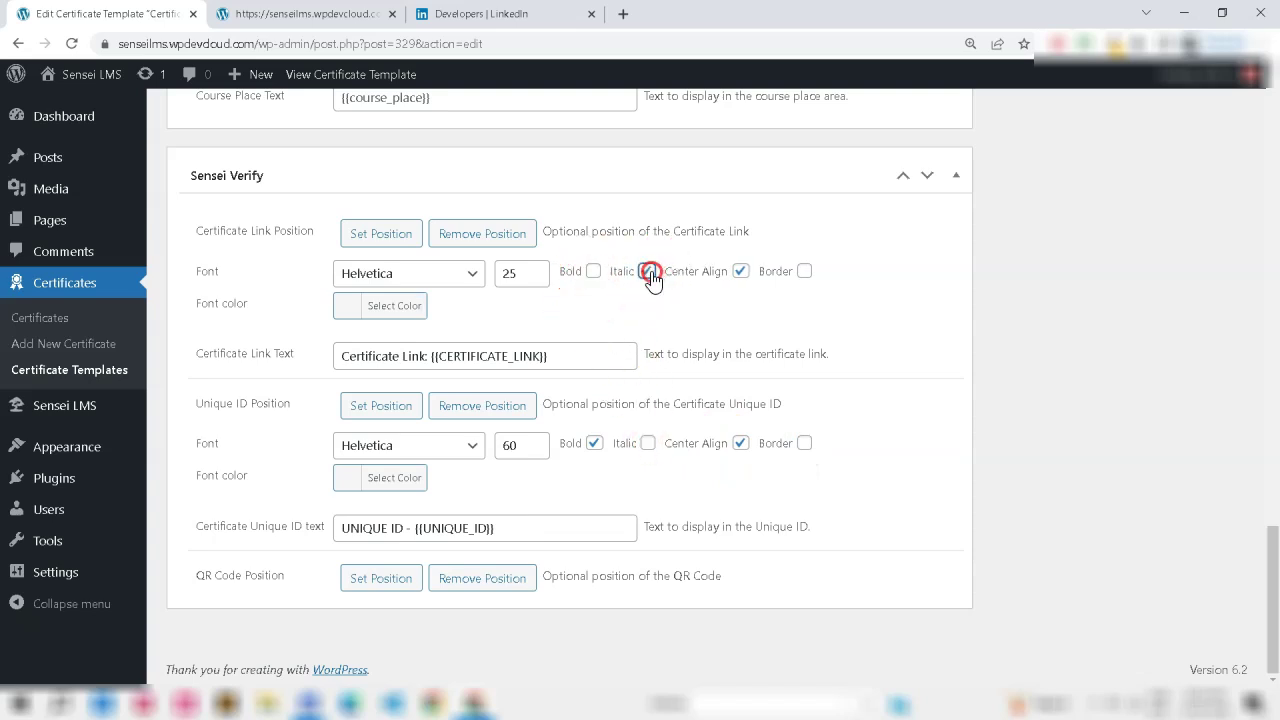
left_click(803, 272)
left_click(805, 272)
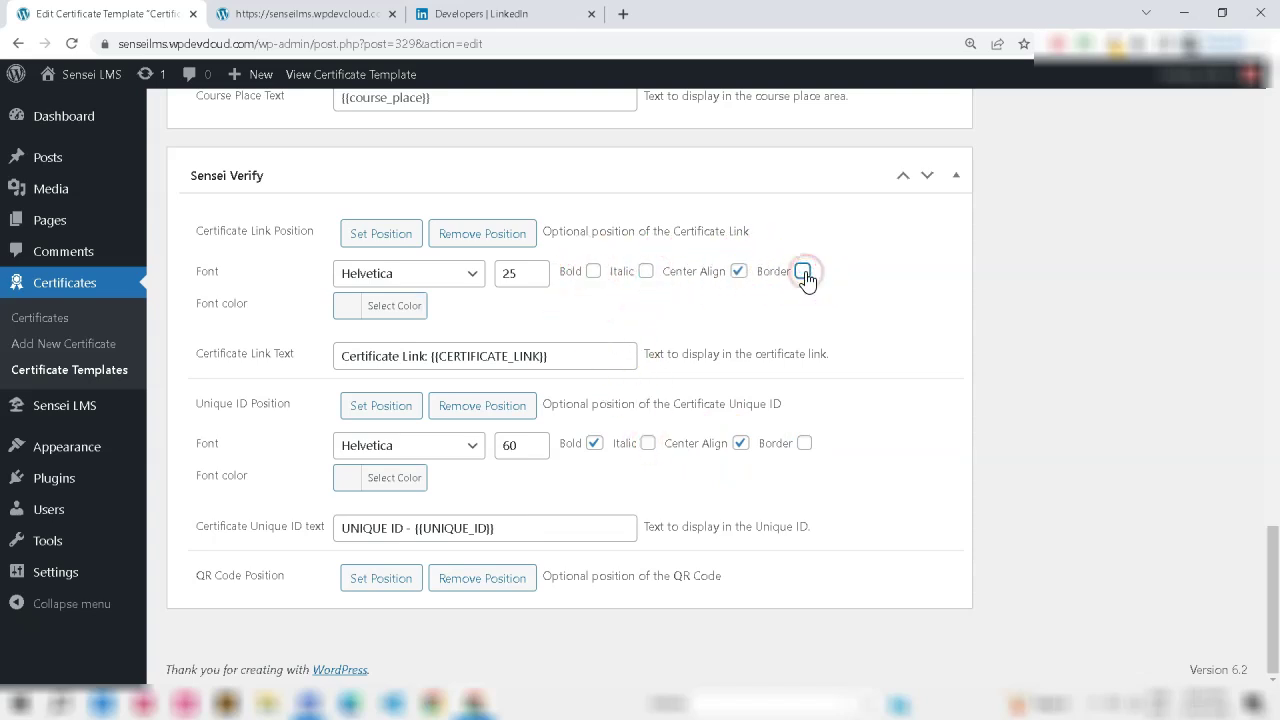
Look at the font color choices for the Certificate Link and the Unique ID without picking a color
left_click(352, 309)
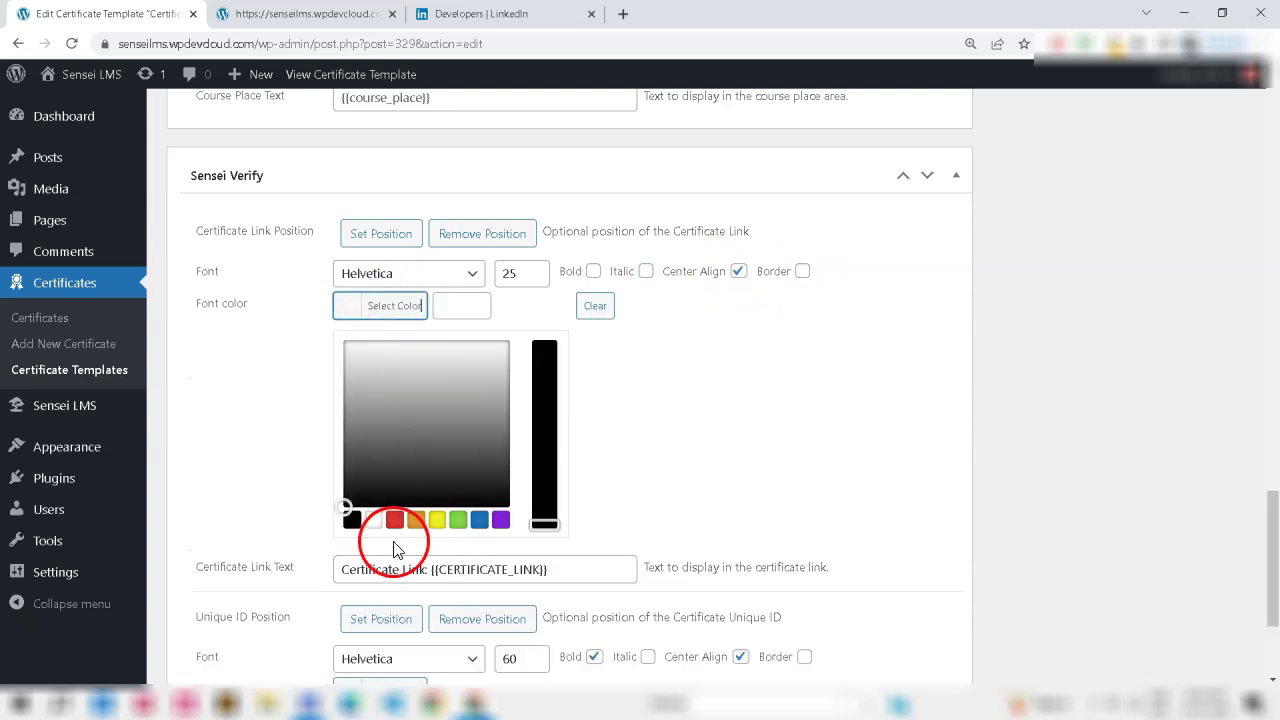
left_click(651, 430)
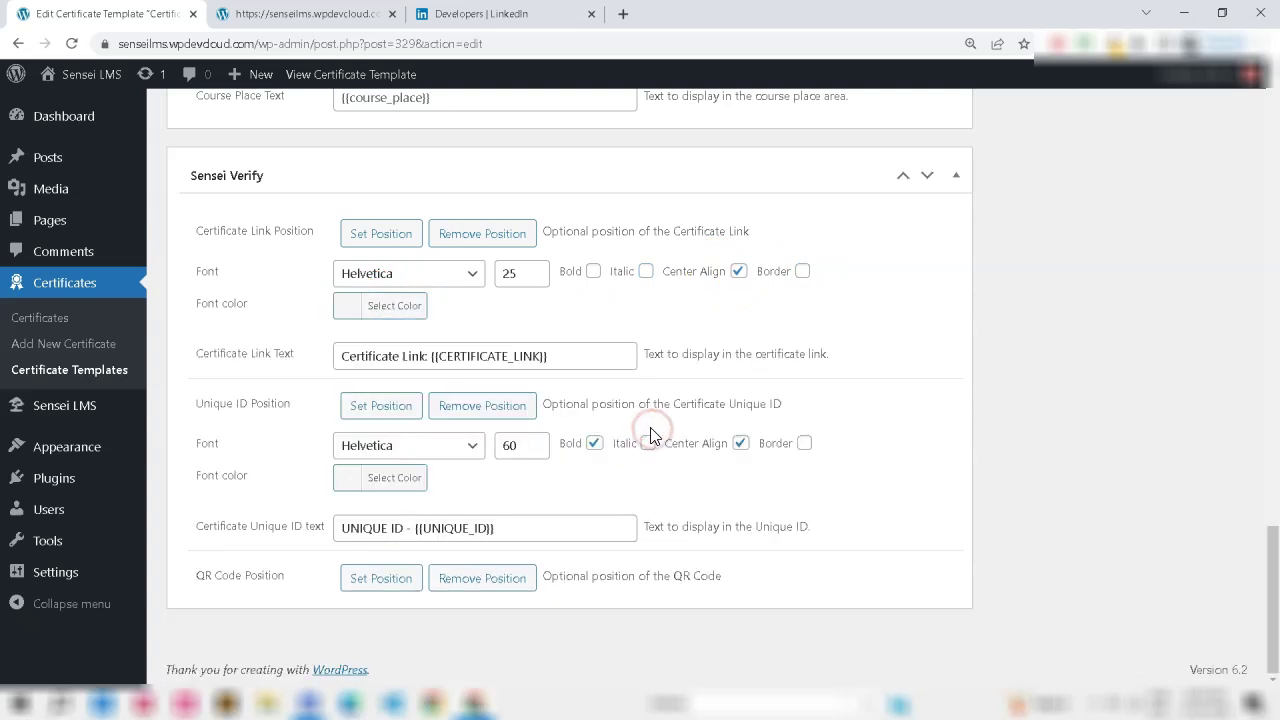
left_click(358, 481)
scroll(660, 510, "down", 2)
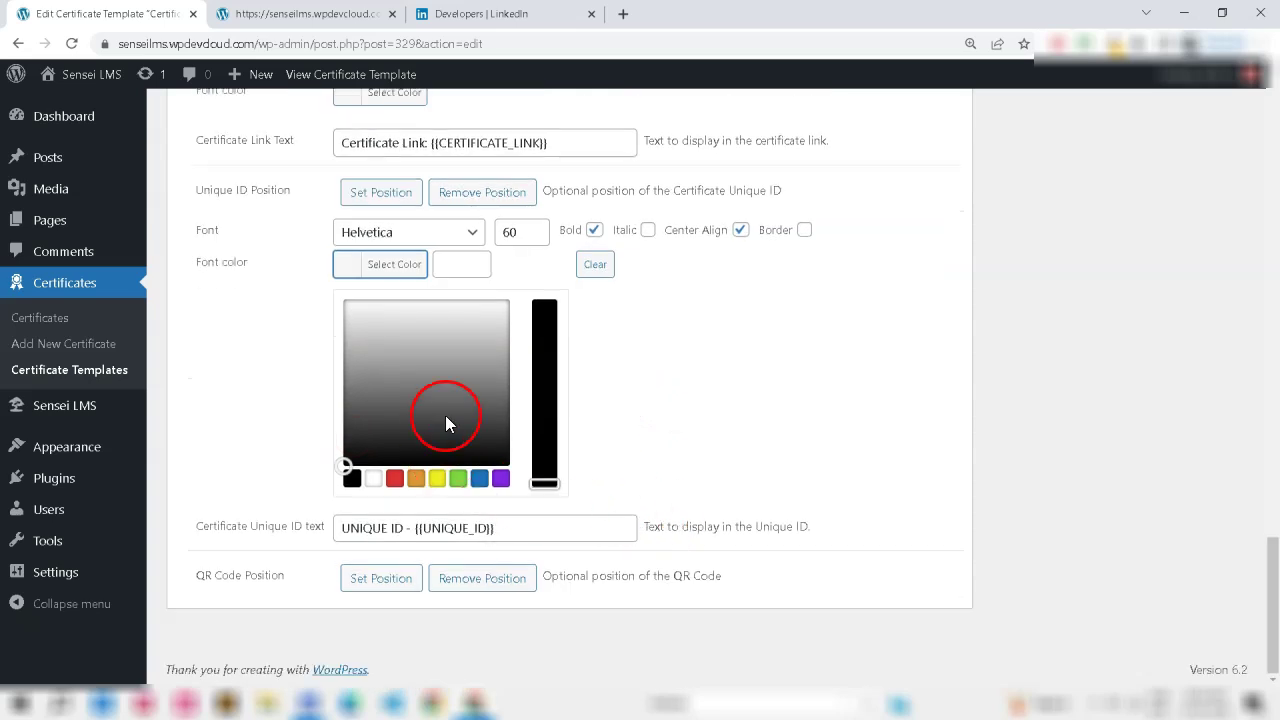
left_click(722, 434)
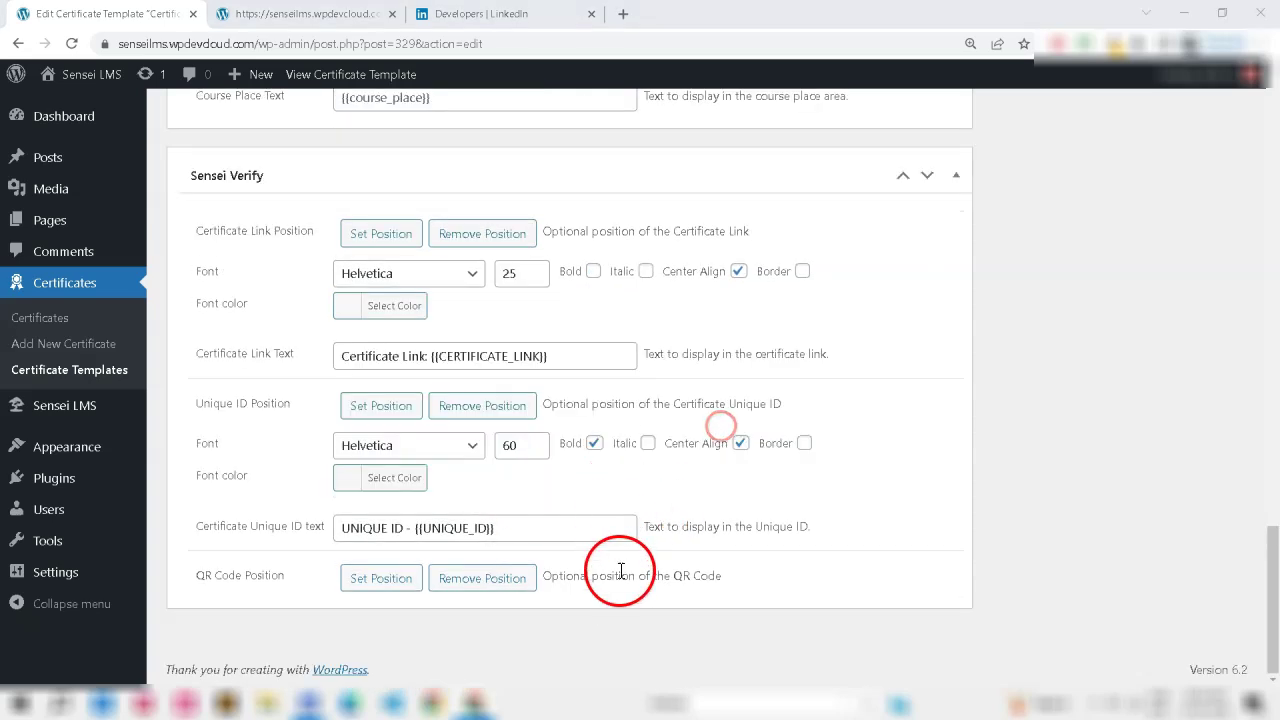
Update Certificate Template 2 to save its settings and review the field layout on the background image
scroll(1051, 430, "up", 15)
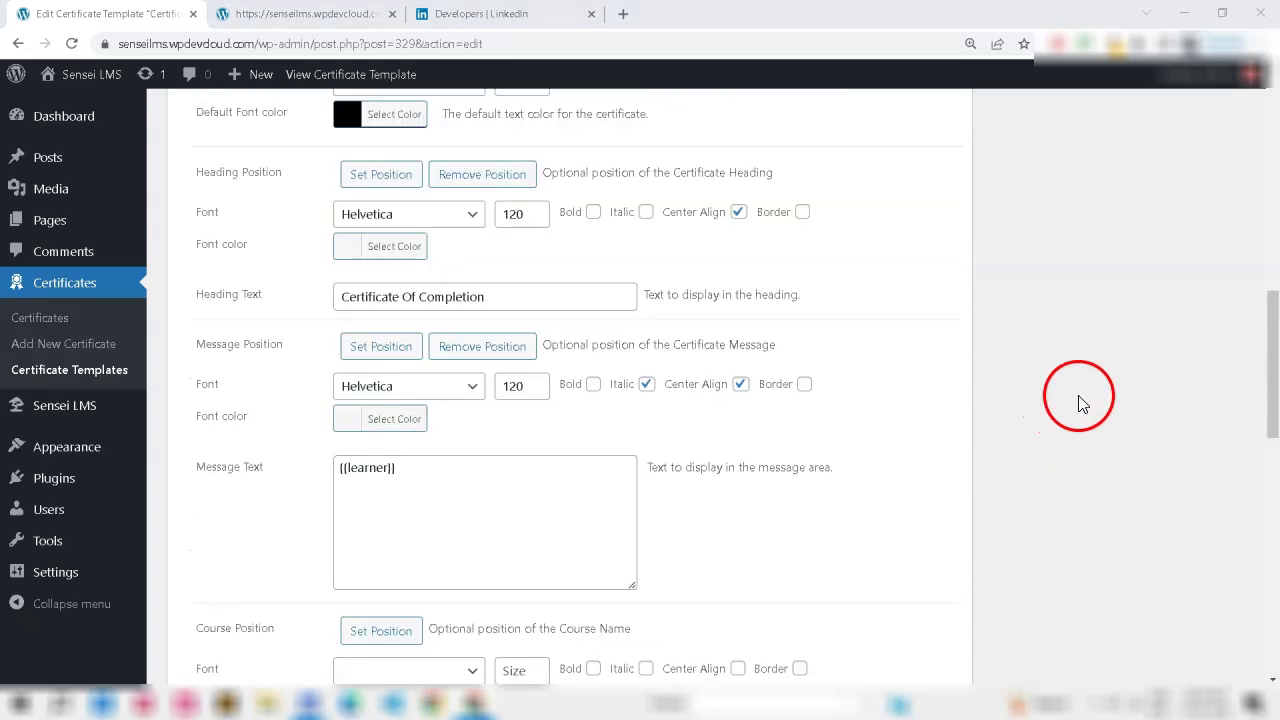
scroll(1097, 396, "up", 5)
left_click(1207, 309)
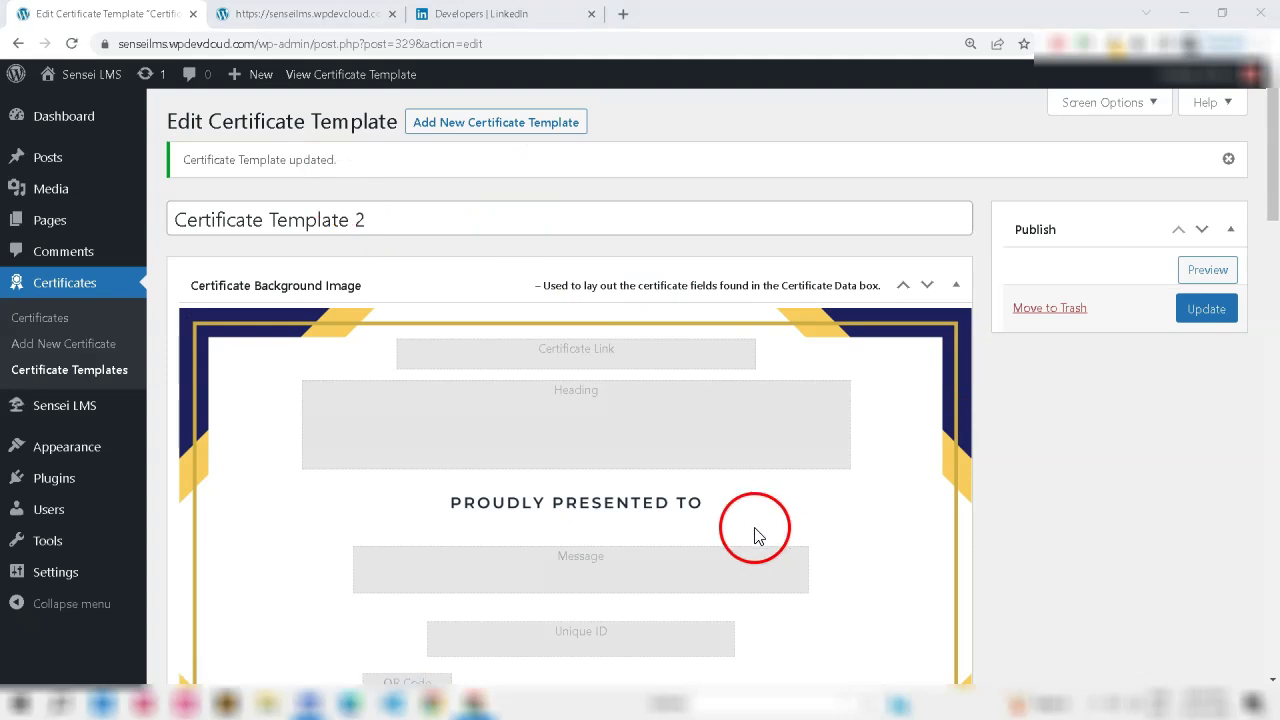
scroll(740, 500, "down", 2)
scroll(740, 500, "down", 1)
scroll(737, 497, "up", 2)
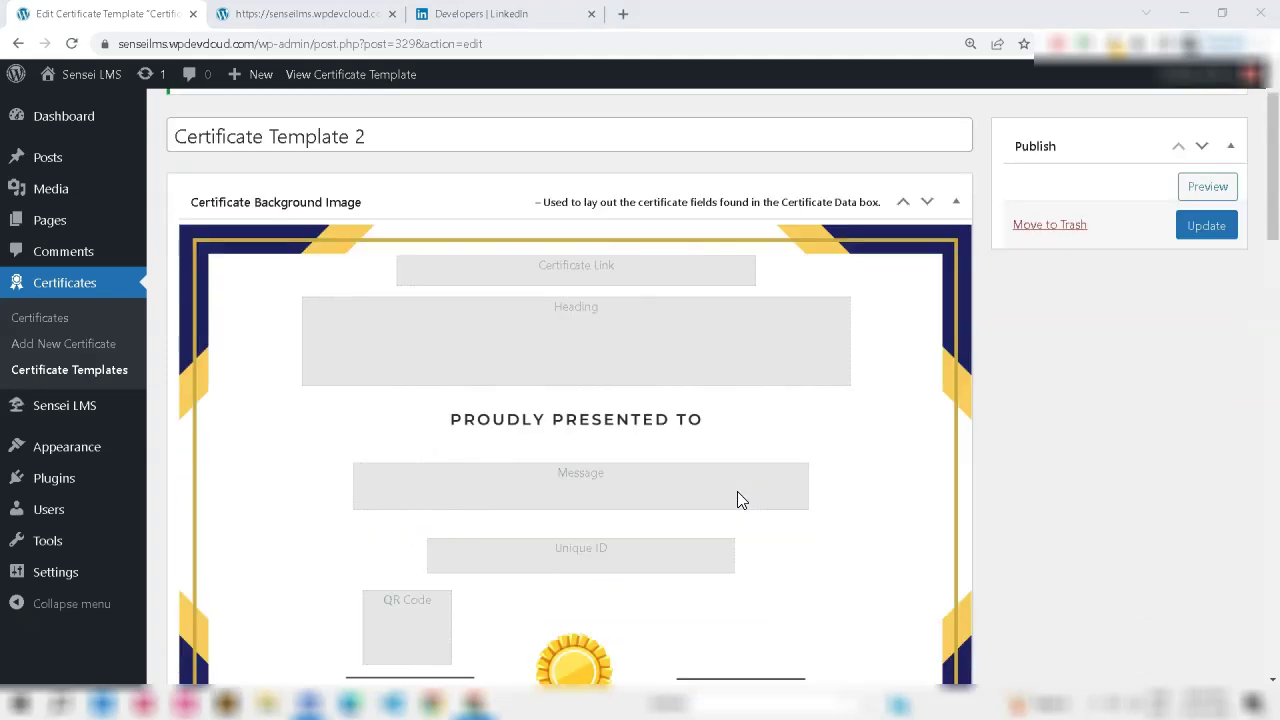
scroll(748, 492, "down", 1)
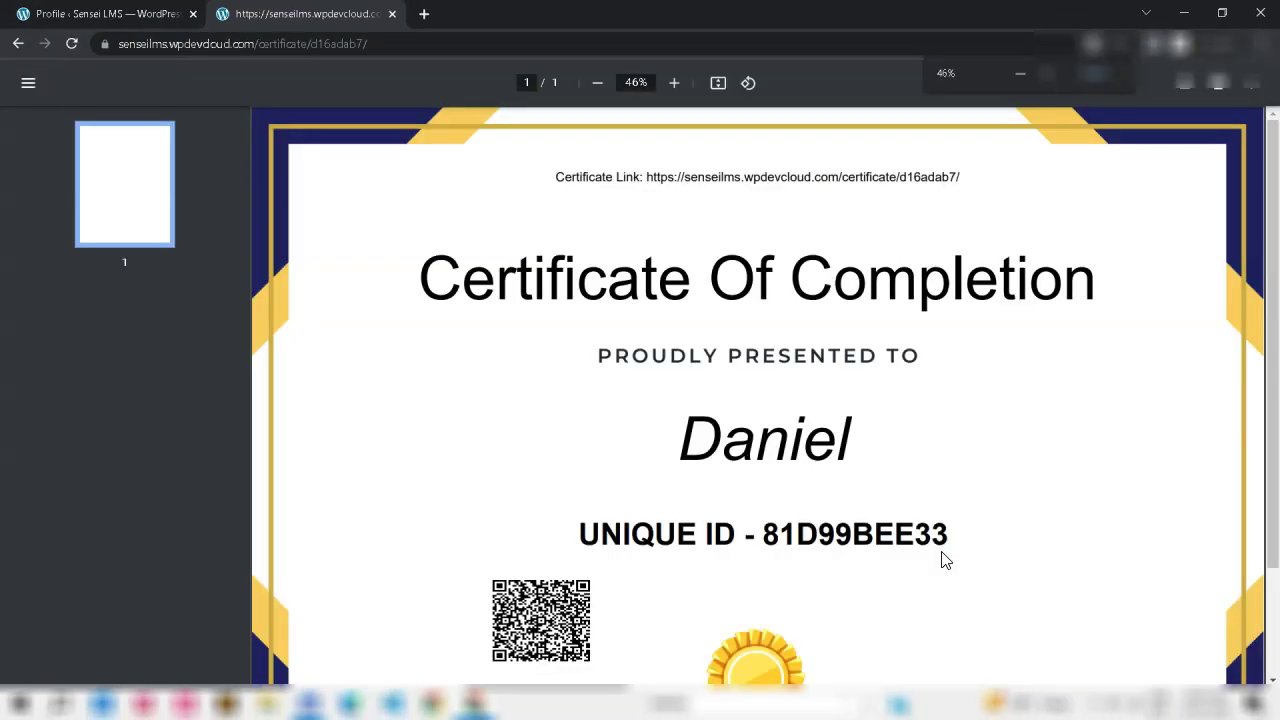
Examine the generated certificate, including its certificate link, unique ID and QR code
scroll(760, 357, "down", 2)
scroll(760, 357, "up", 2)
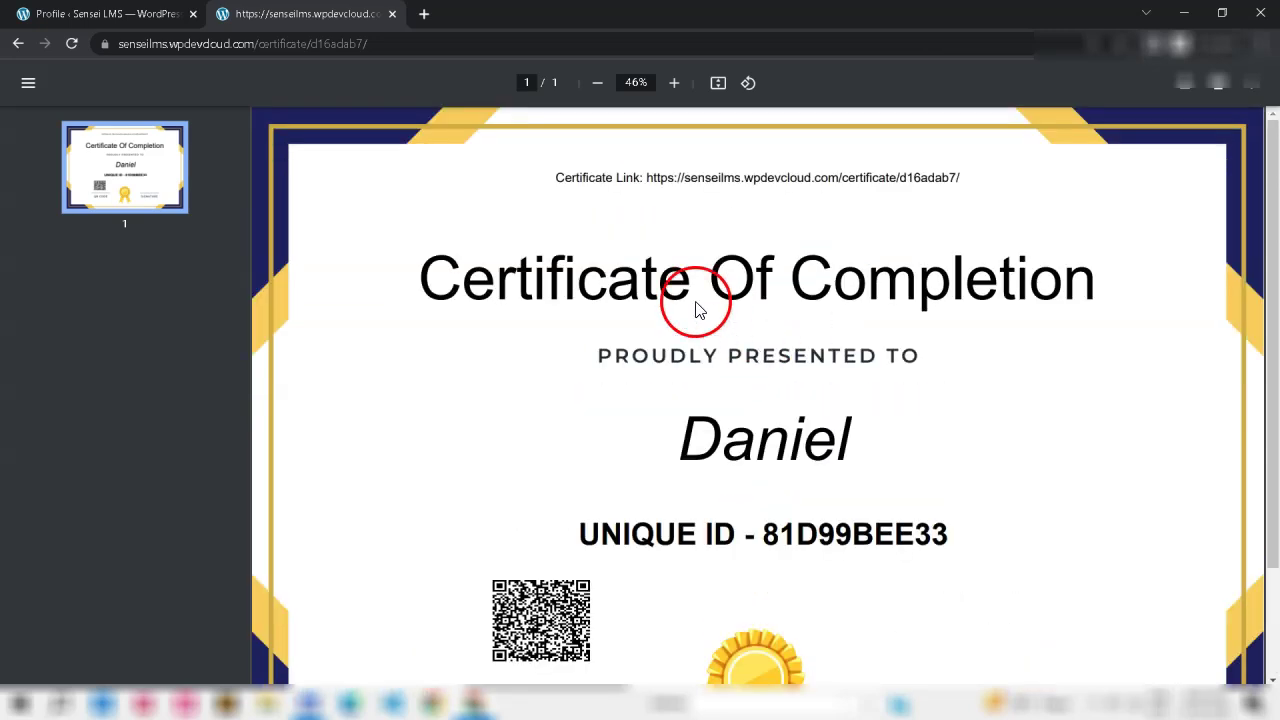
left_click_drag(553, 178, 916, 183)
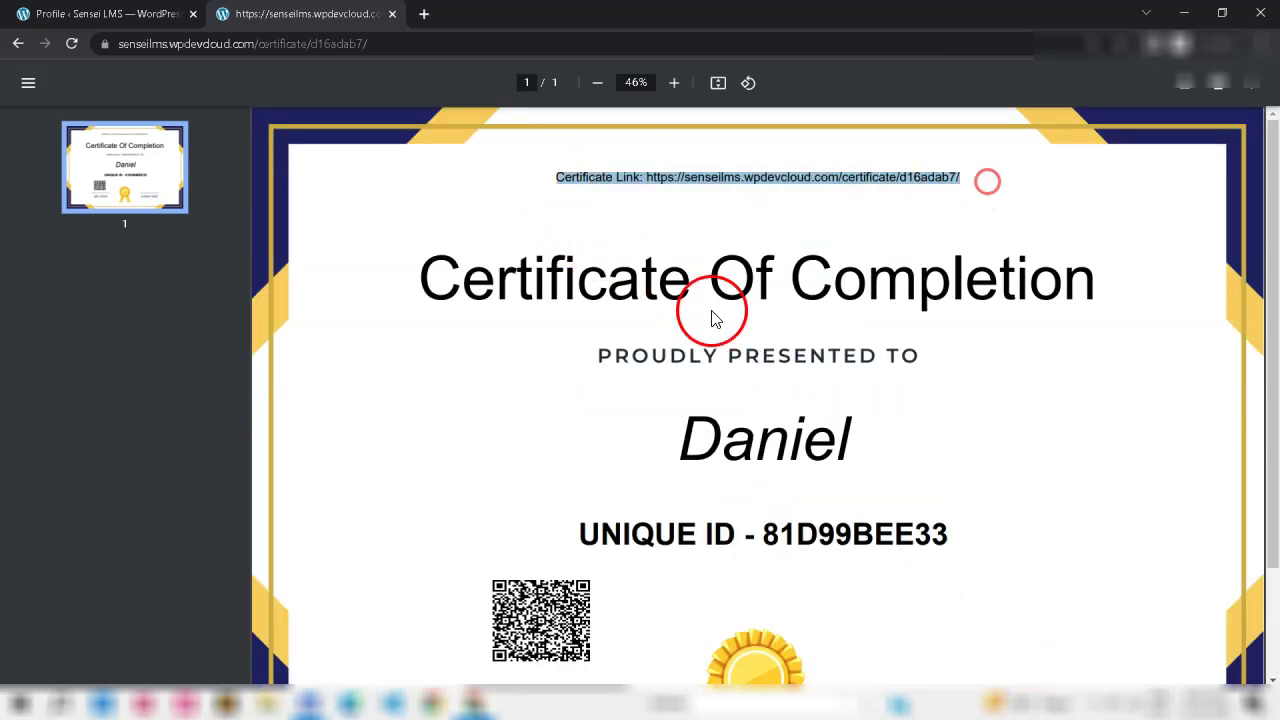
scroll(713, 318, "down", 2)
left_click_drag(586, 396, 896, 391)
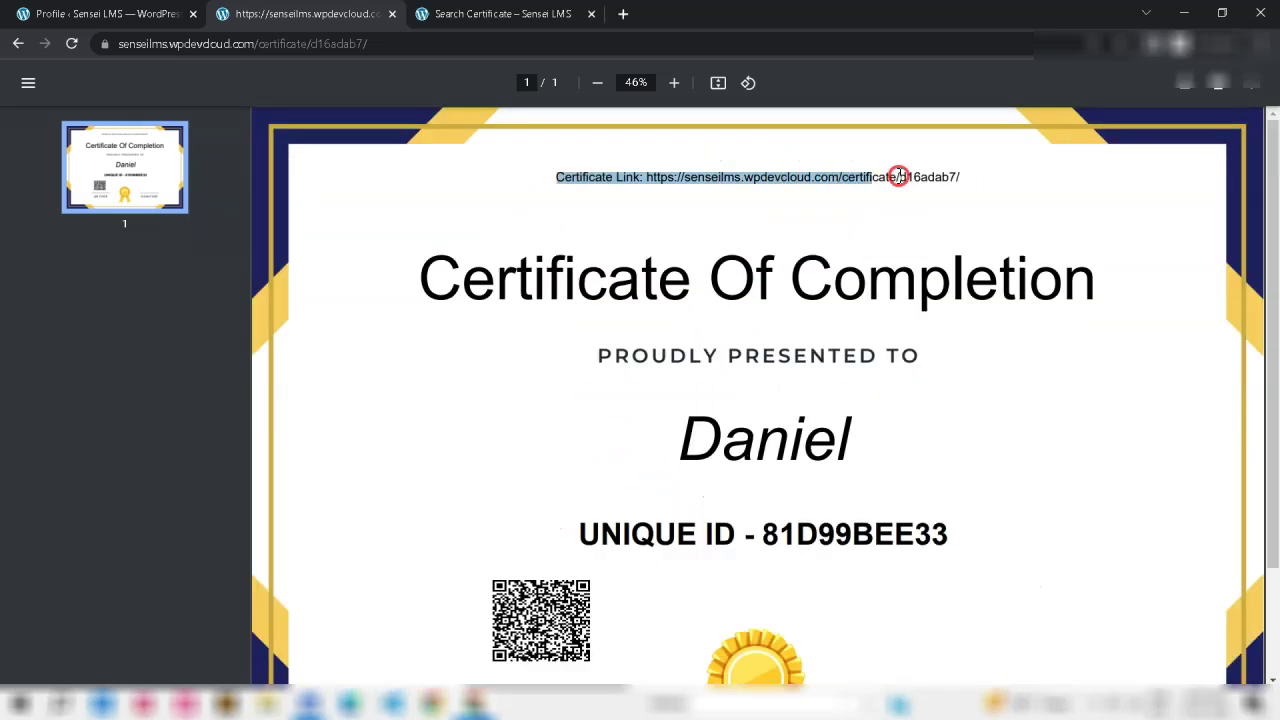
left_click(970, 190)
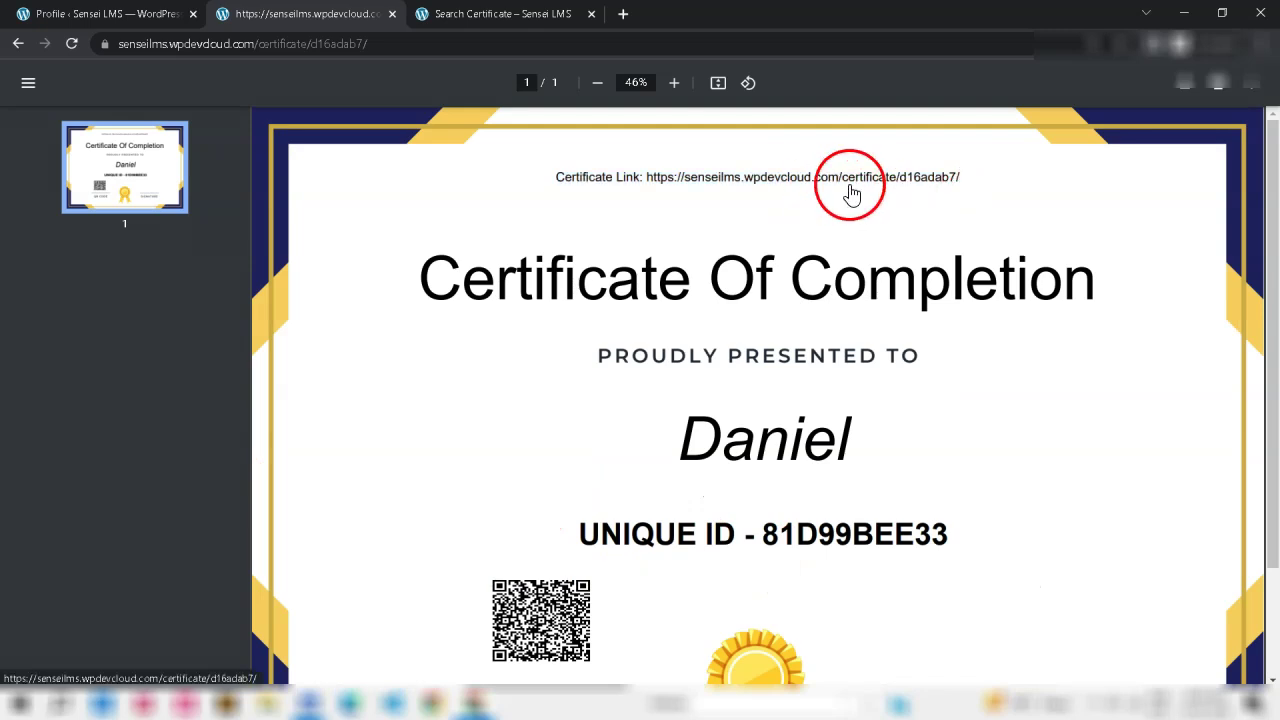
Switch to the Search Certificate page and examine the searched ID and the learner, course, marks and completion date details
left_click(519, 20)
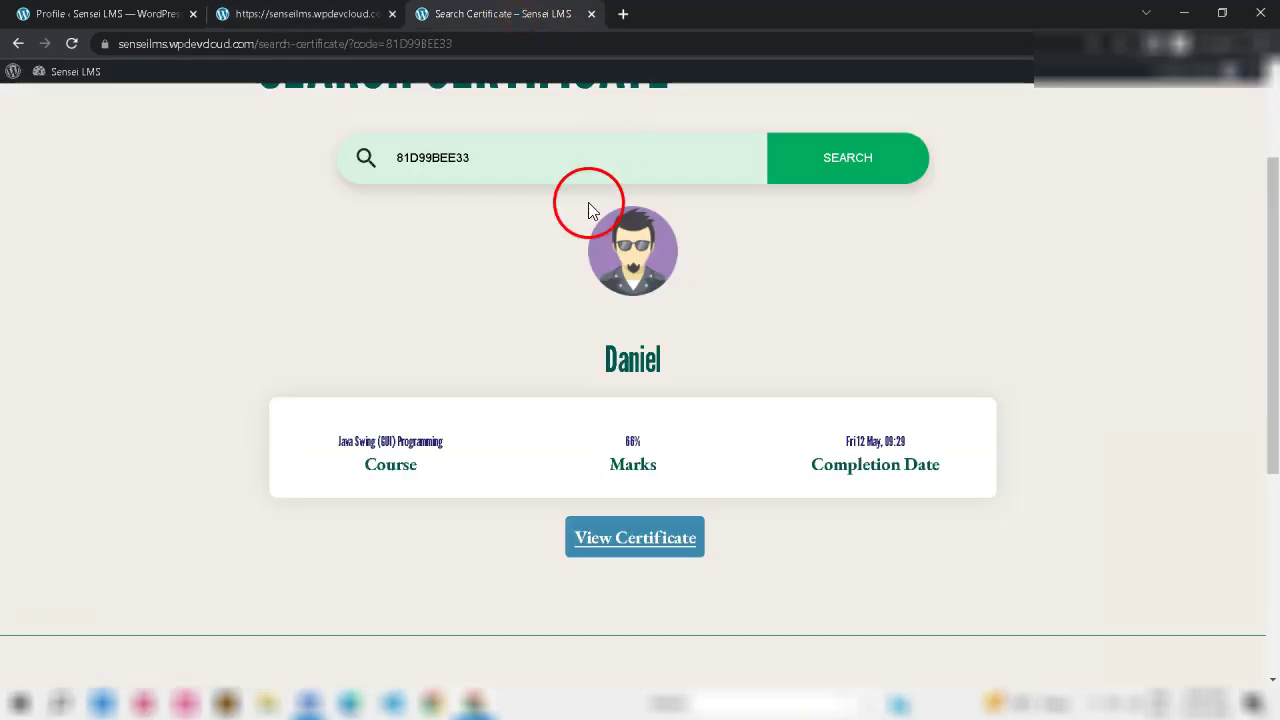
scroll(588, 210, "up", 2)
scroll(513, 342, "down", 3)
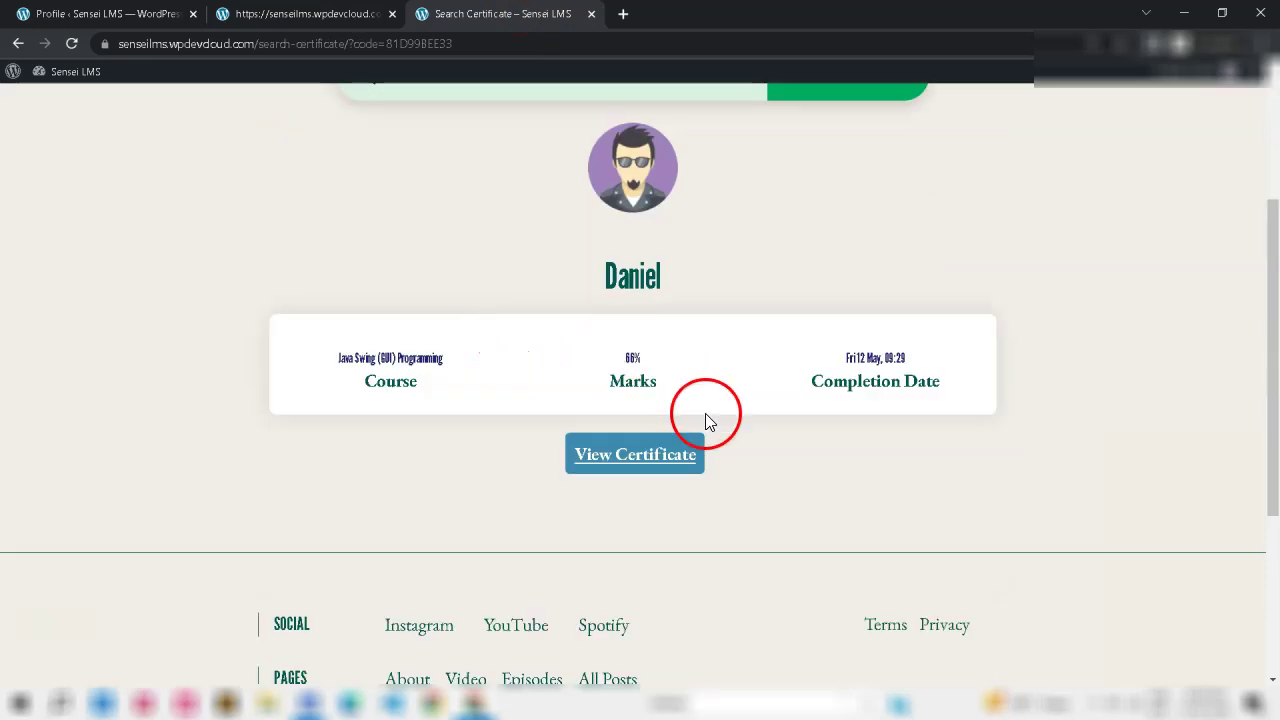
scroll(700, 397, "up", 2)
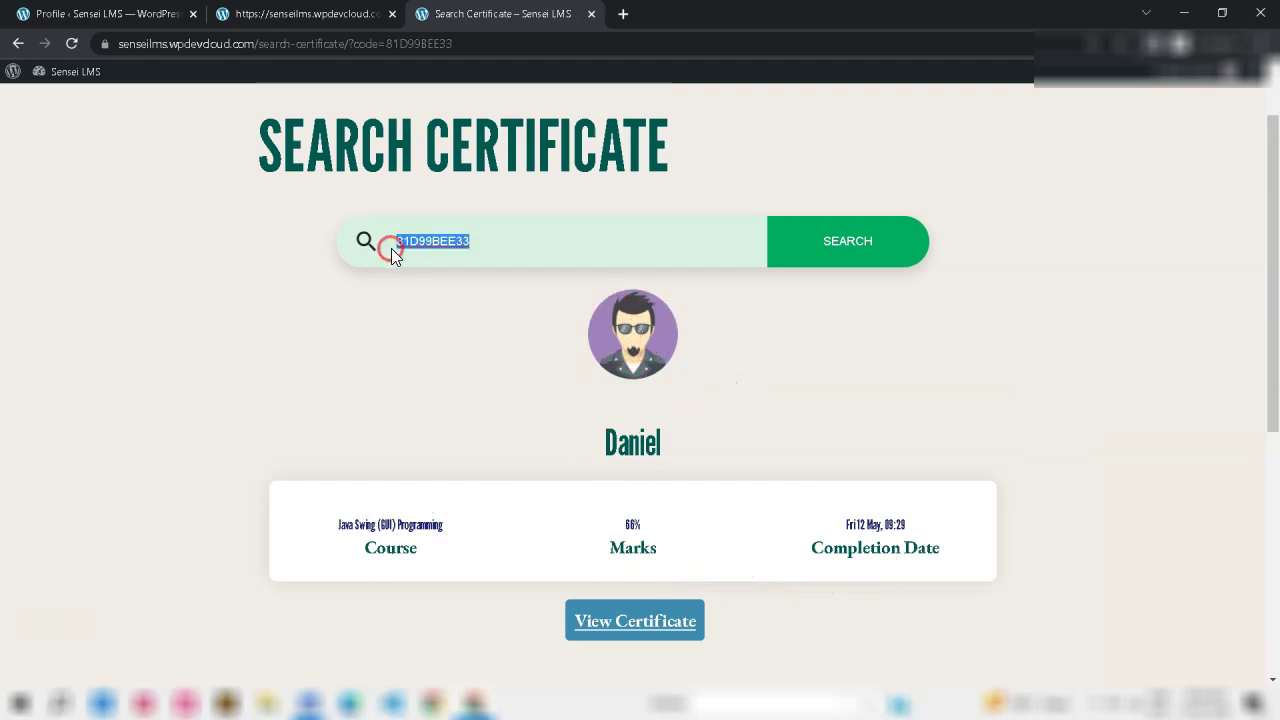
left_click(440, 281)
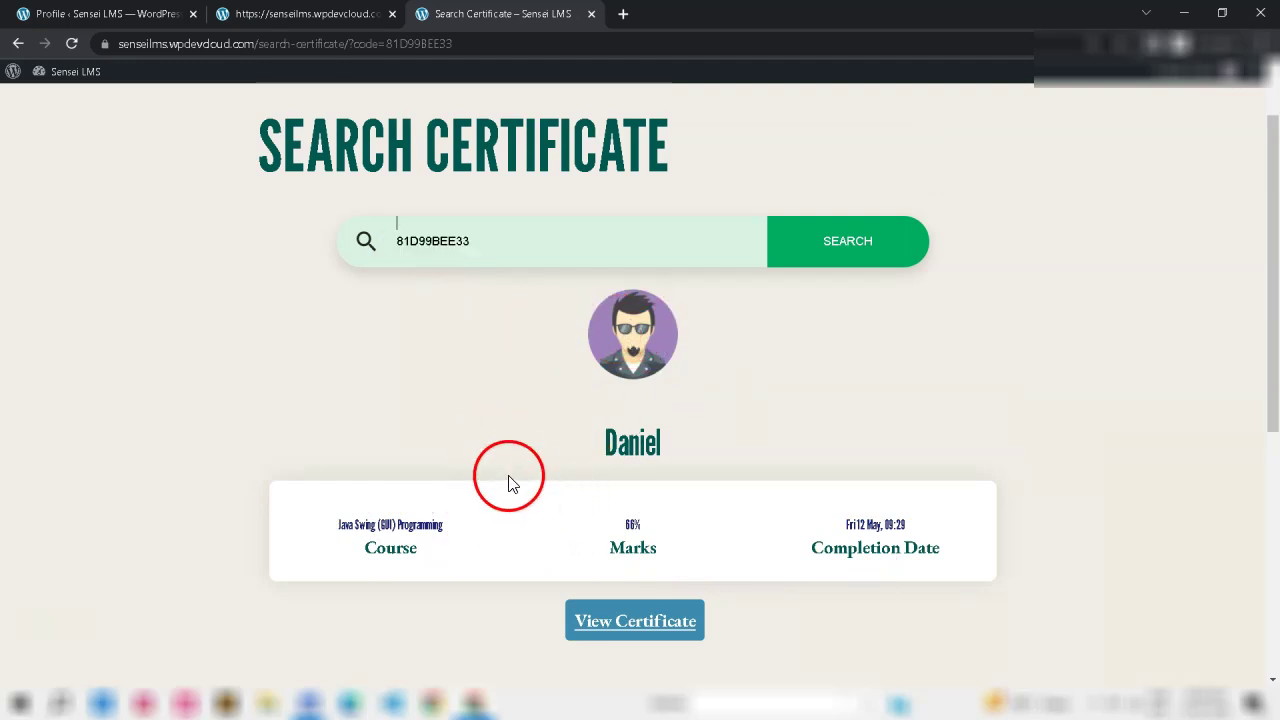
scroll(515, 466, "down", 1)
scroll(571, 453, "up", 1)
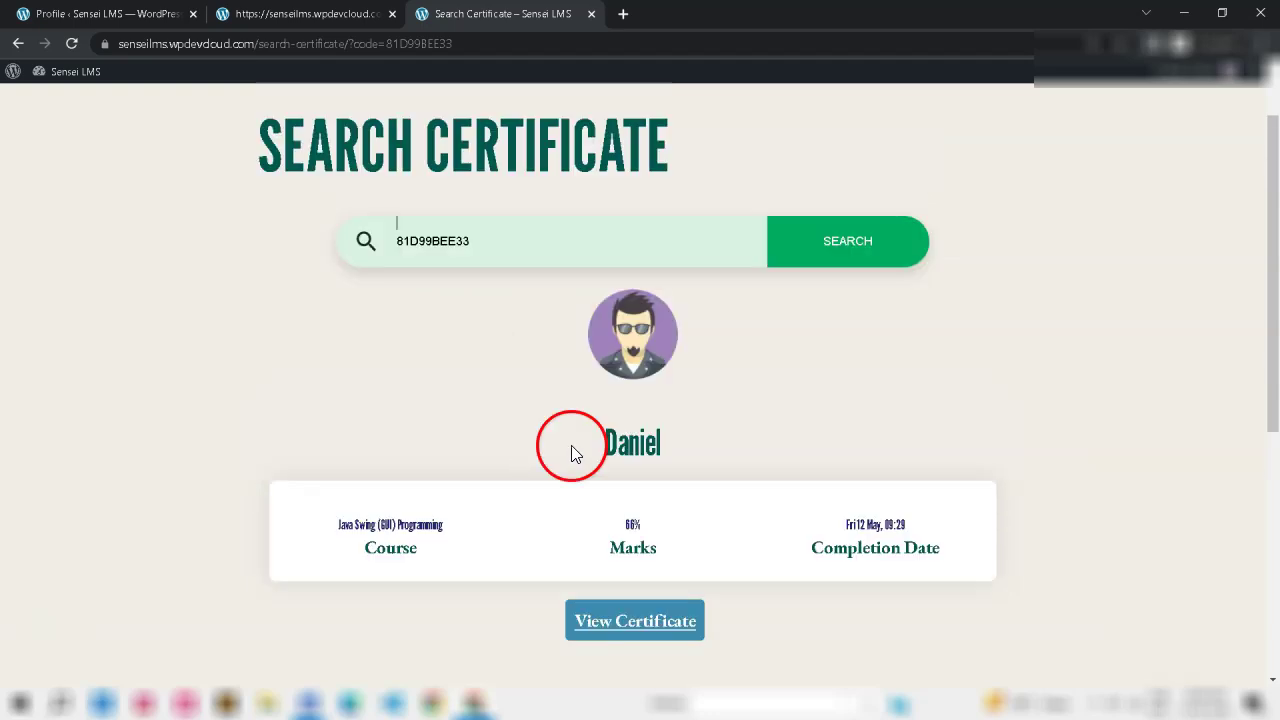
Search again for the certificate by its unique ID and view the verification result
left_click(843, 265)
left_click(463, 251)
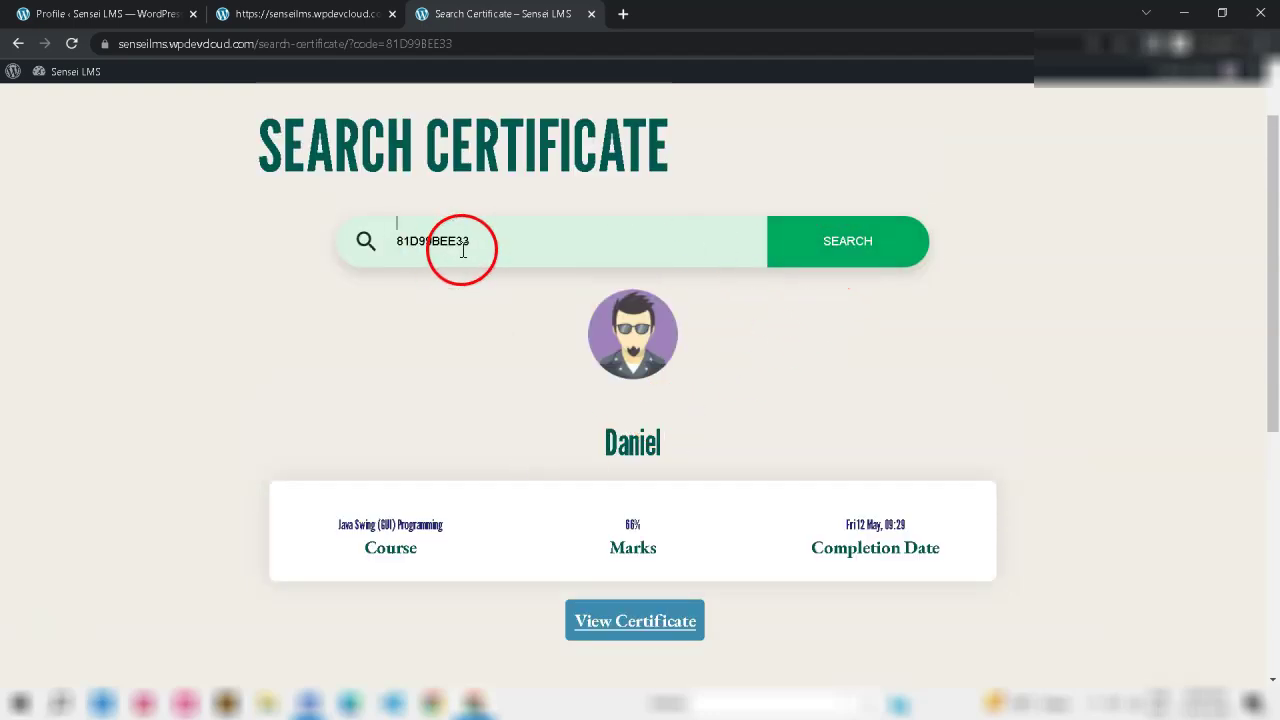
left_click(806, 251)
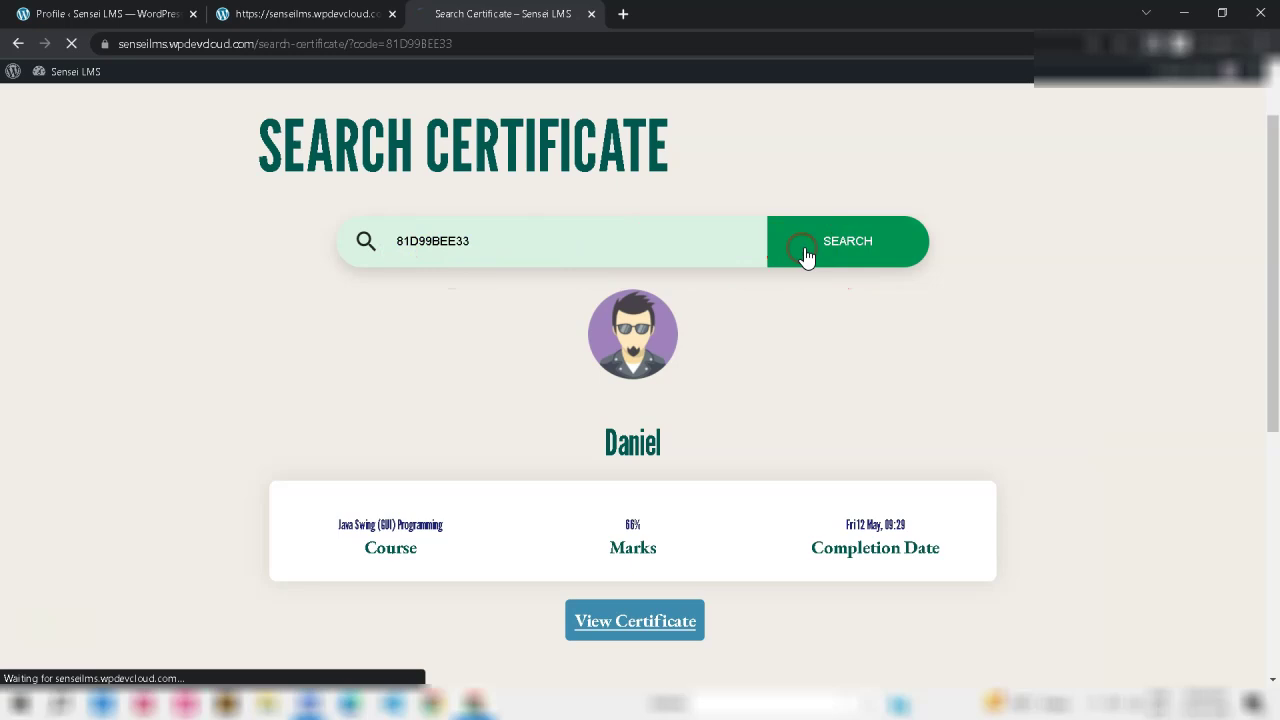
scroll(718, 460, "down", 2)
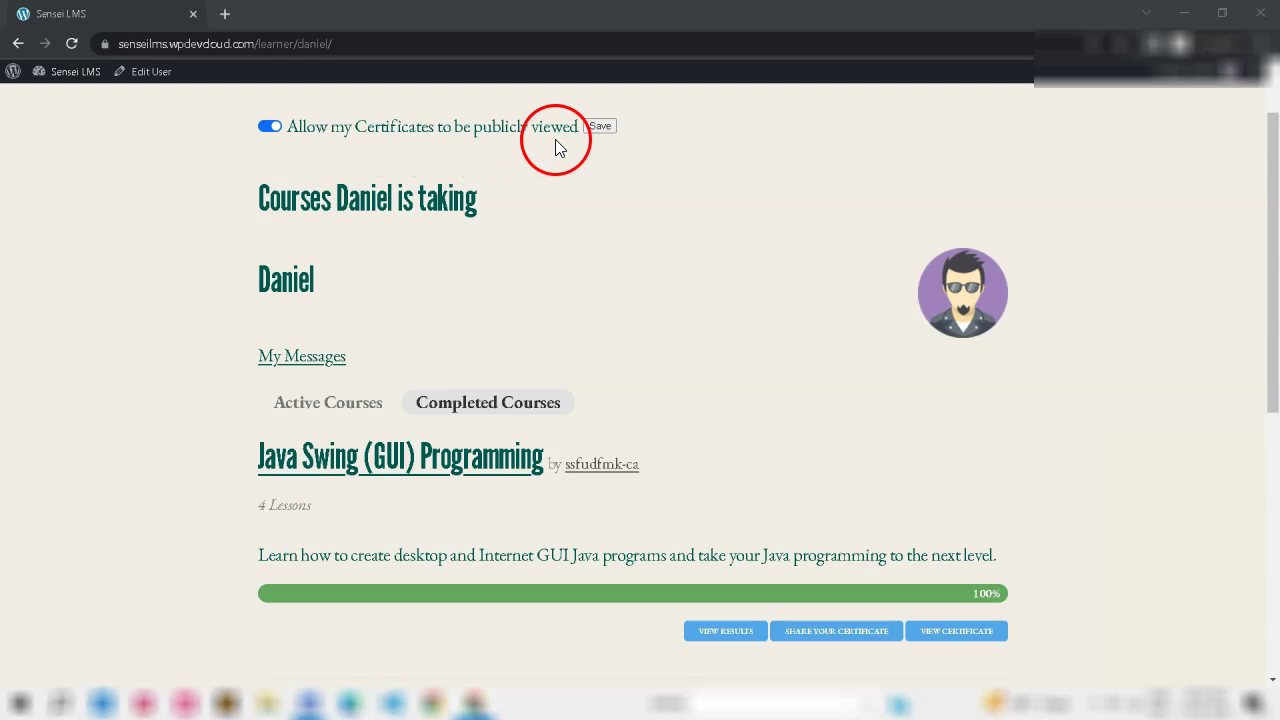
Share the Java Swing (GUI) Programming certificate, signing in to LinkedIn with the account email and password and allowing Demo Sensei Verify App access
scroll(809, 366, "down", 3)
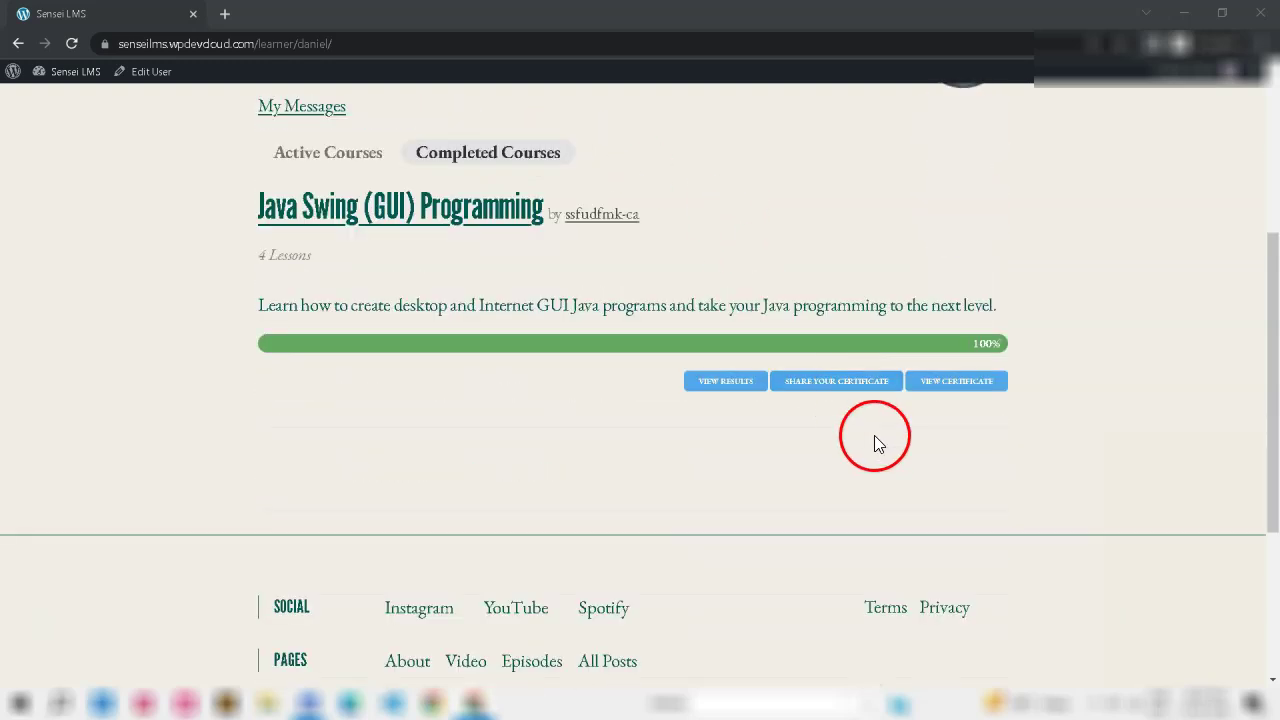
left_click(820, 386)
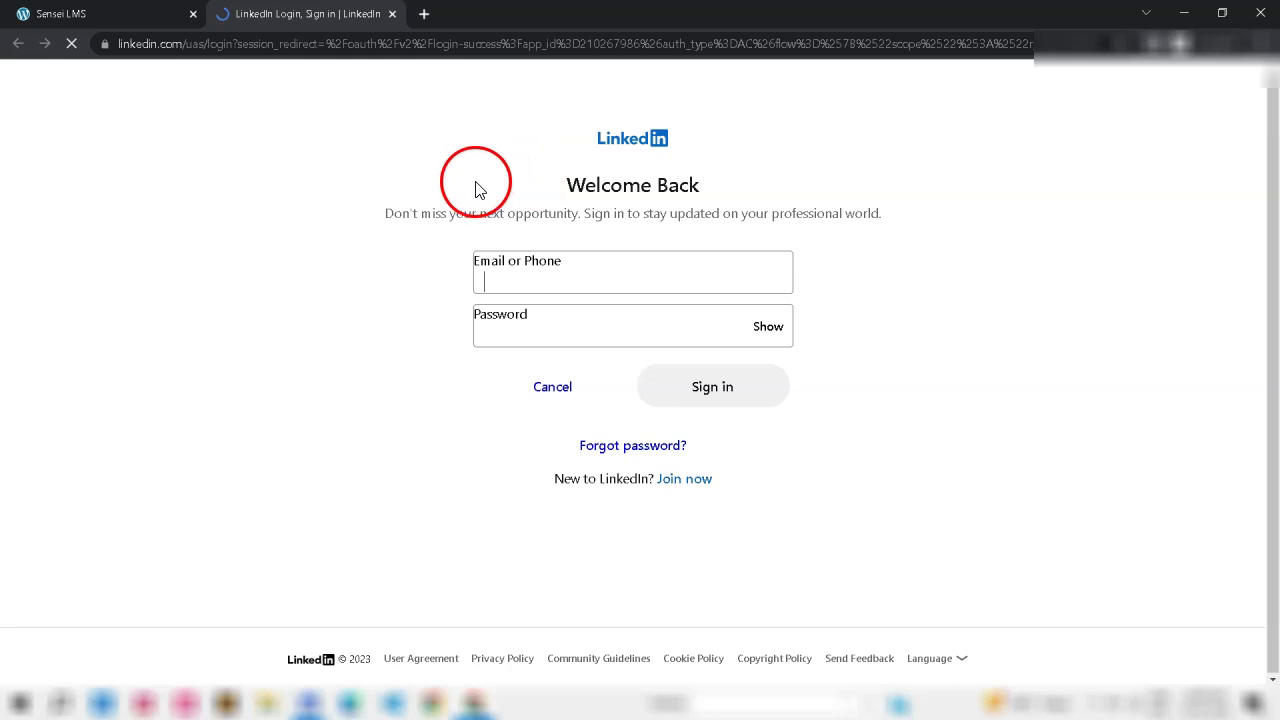
left_click(529, 298)
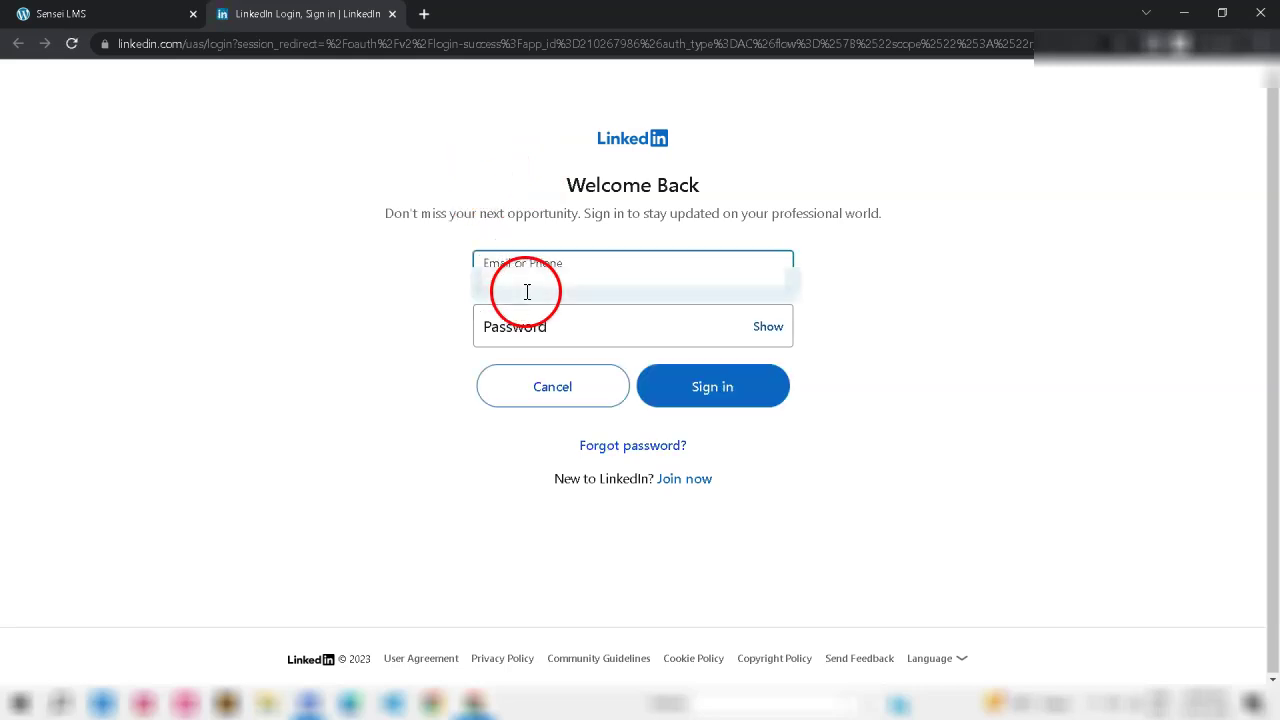
left_click(550, 338)
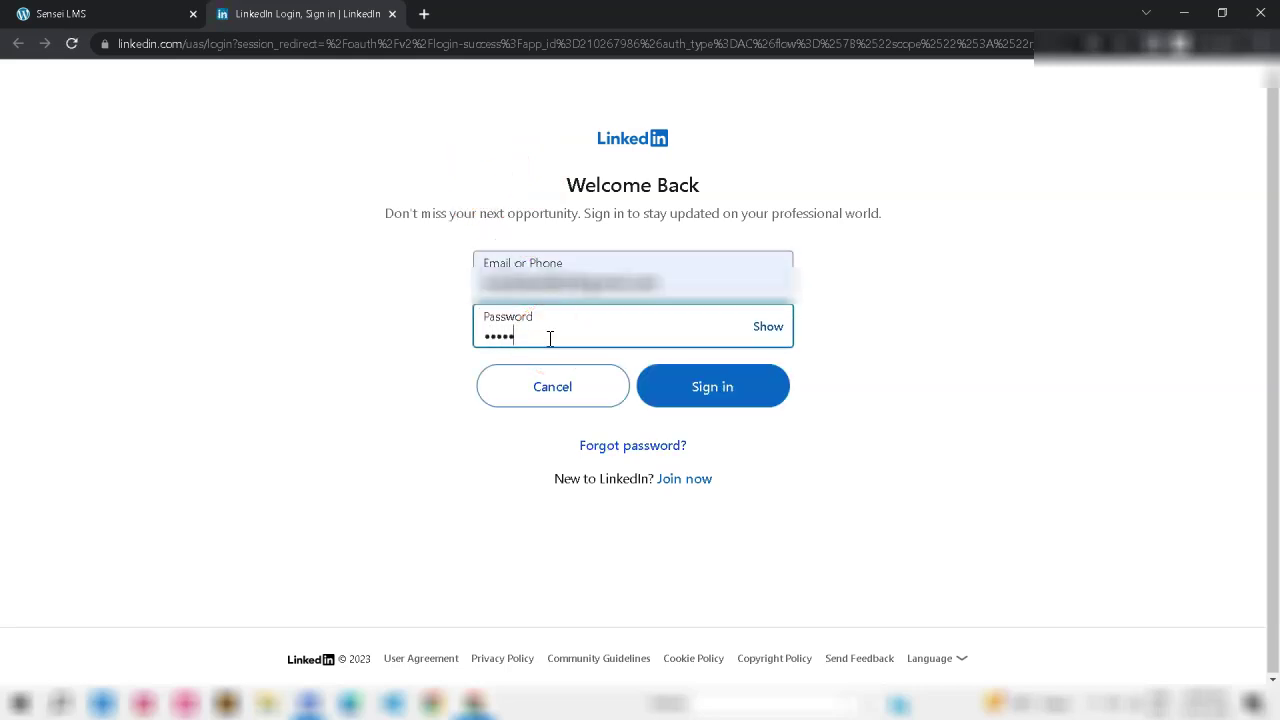
left_click(728, 401)
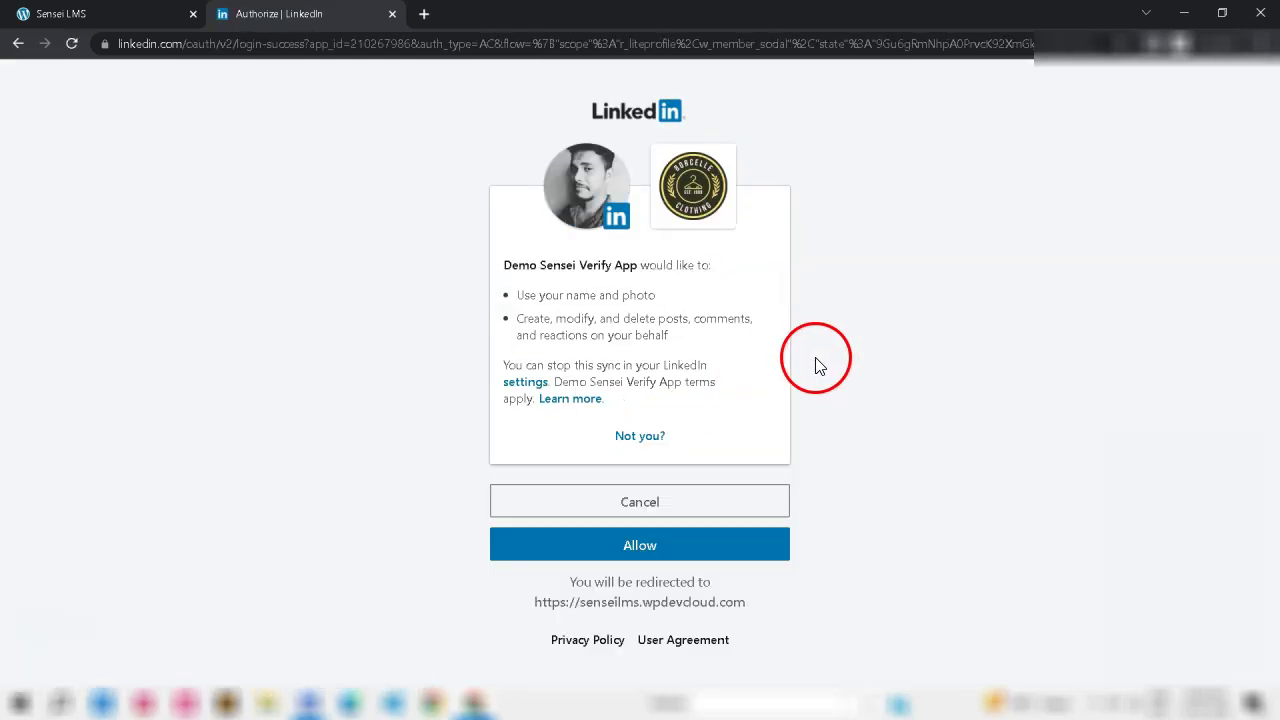
left_click(649, 546)
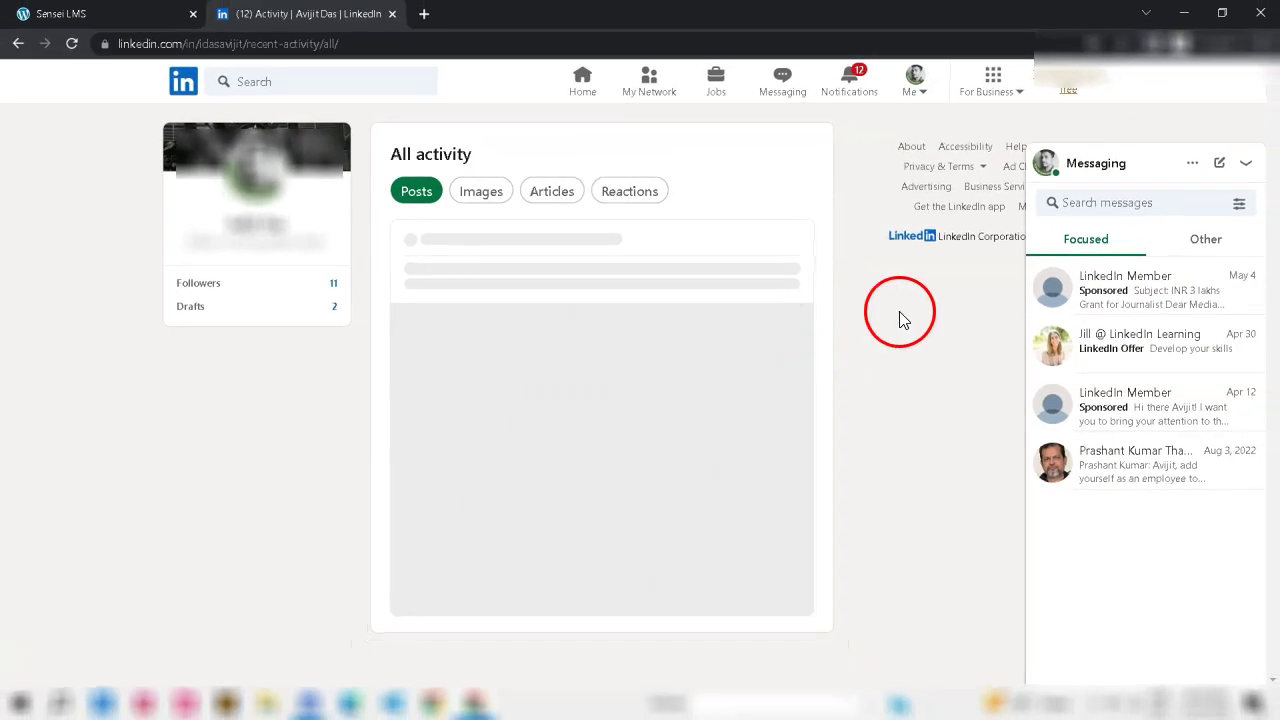
Examine the shared certificate post and its course completion text in the LinkedIn activity feed
scroll(883, 320, "down", 2)
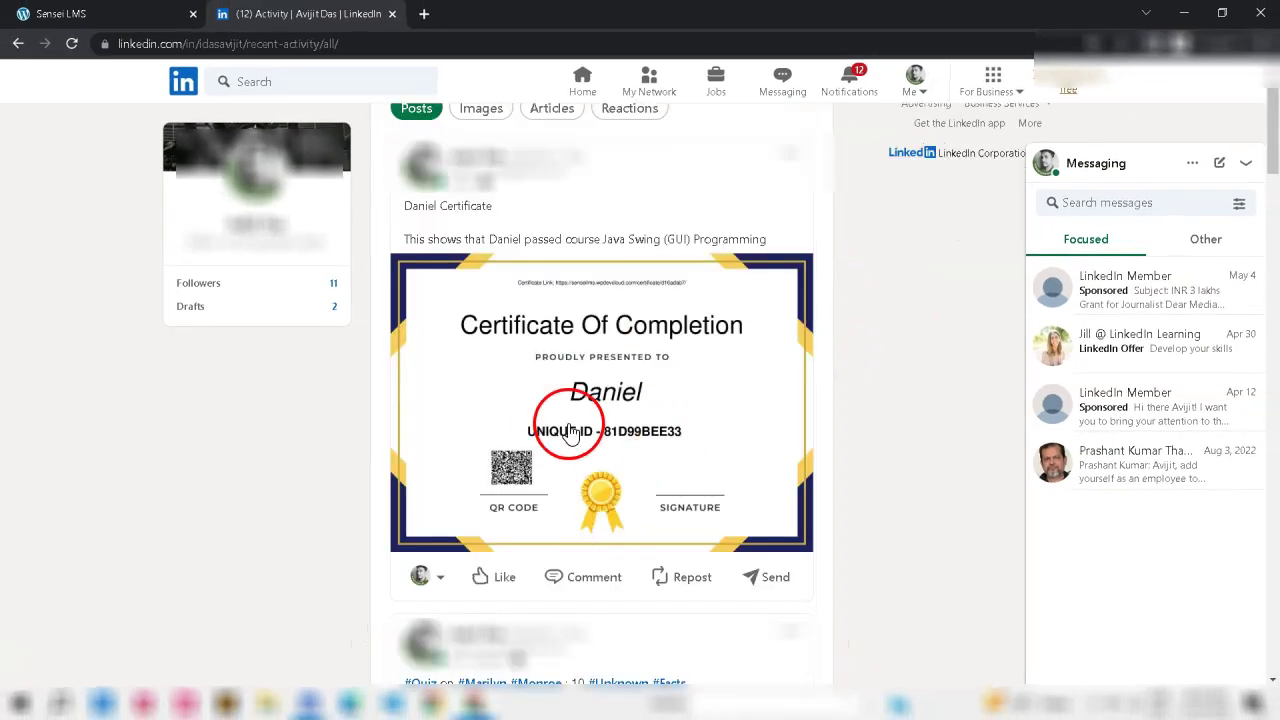
left_click_drag(406, 240, 785, 238)
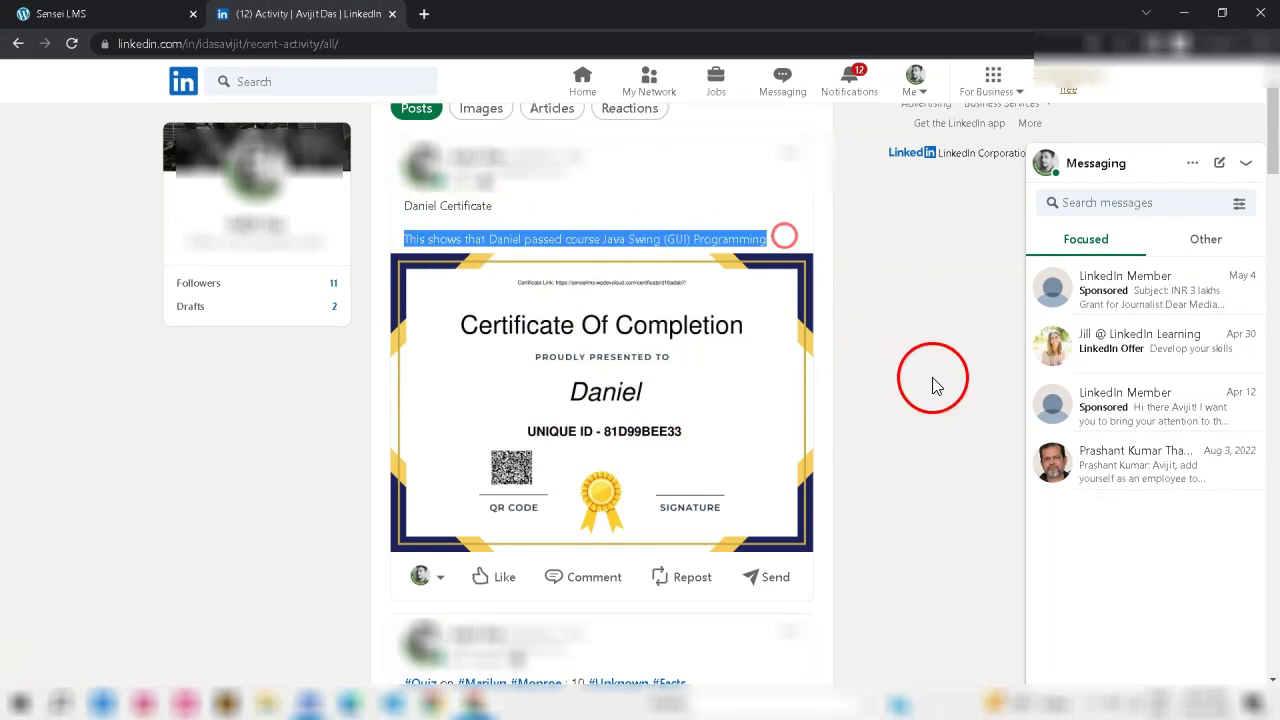
left_click(916, 382)
left_click(936, 426)
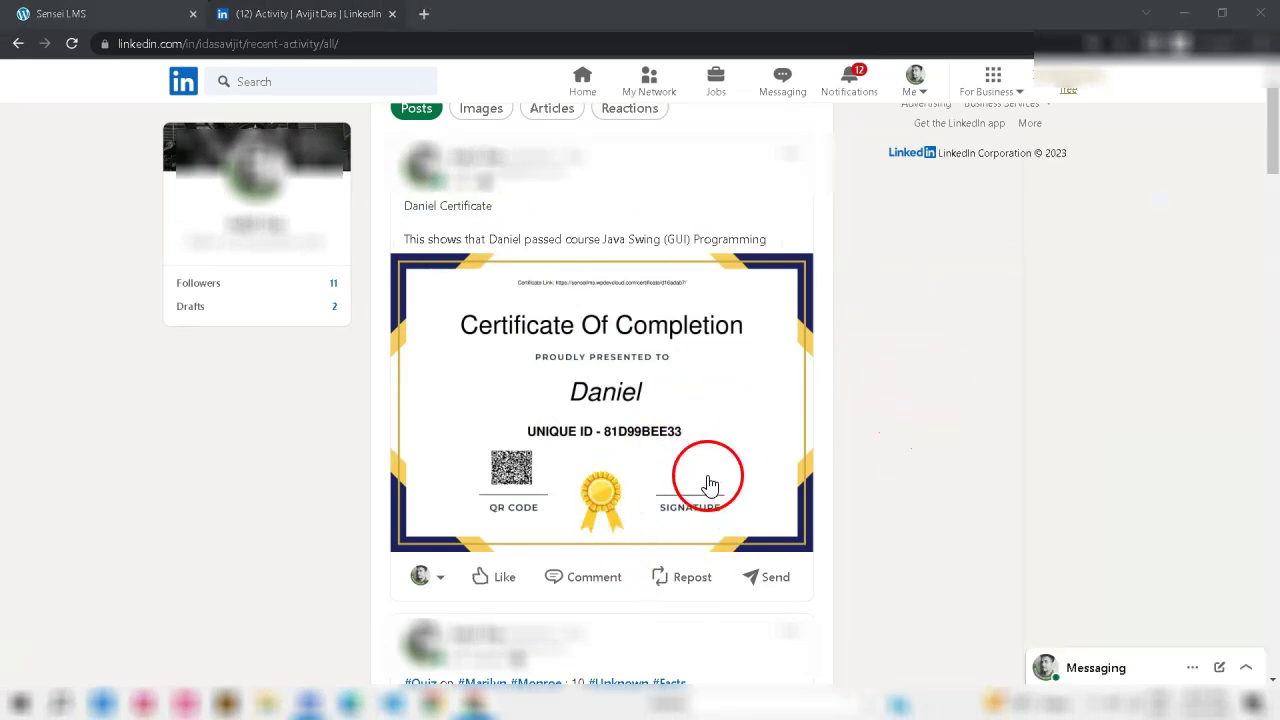
left_click(664, 452)
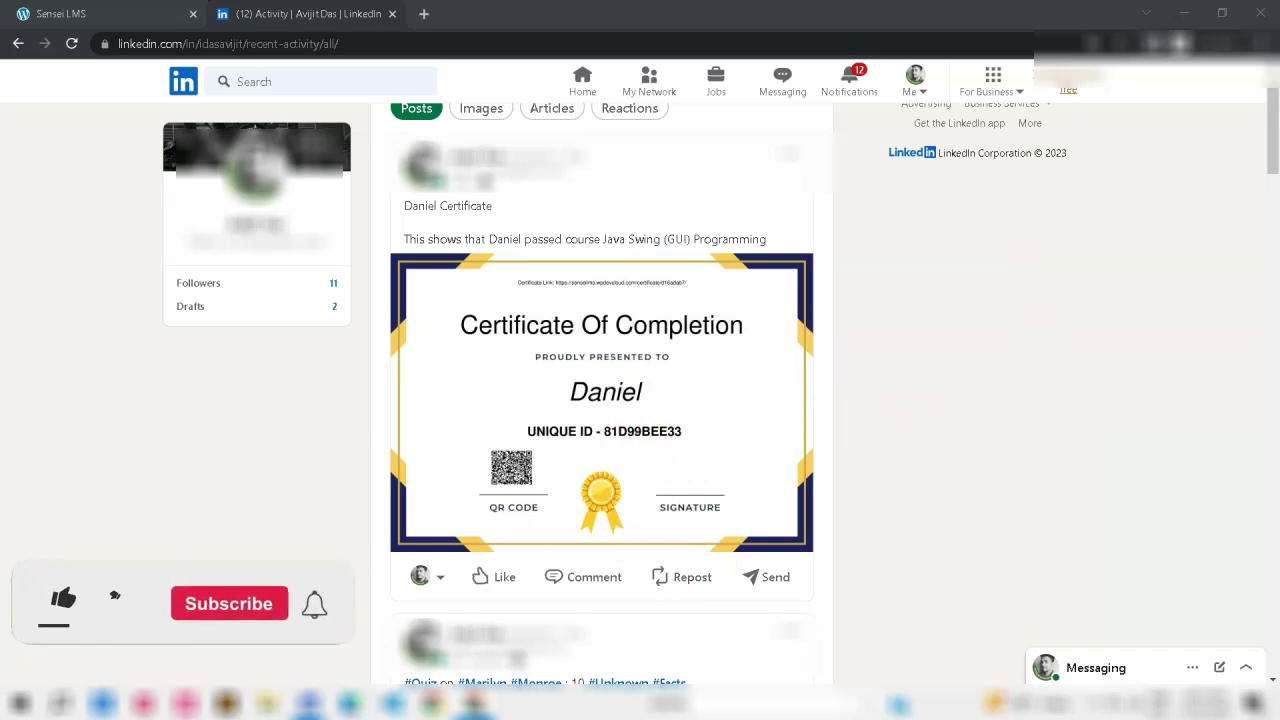